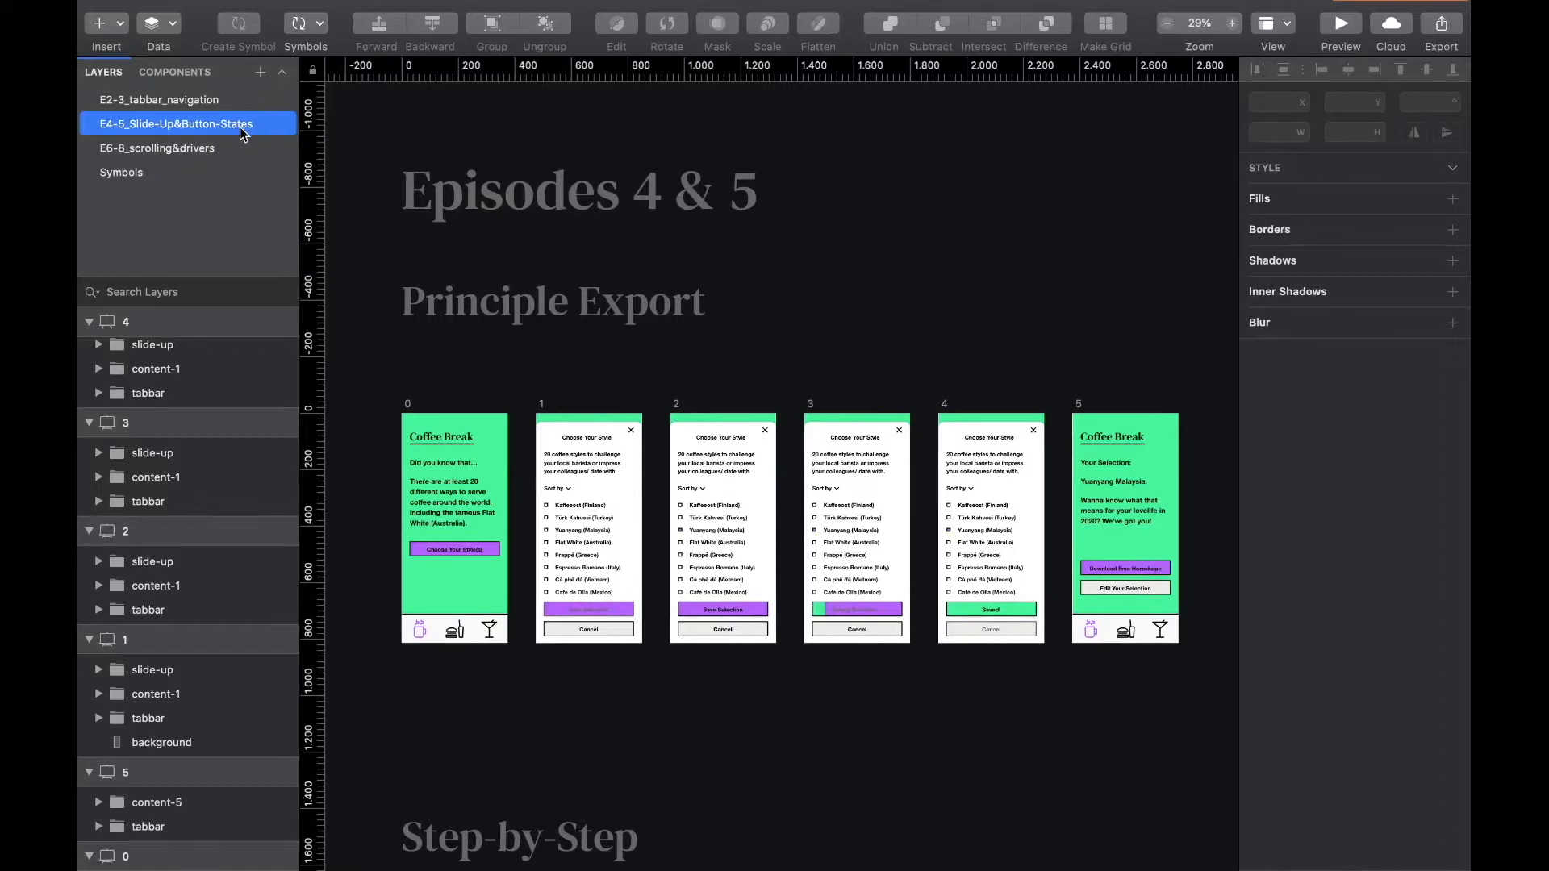
Step: Select artboards 0 and 1 in the Sketch file, switch to Principle and import the selected artboards at 1x
left_click(405, 409)
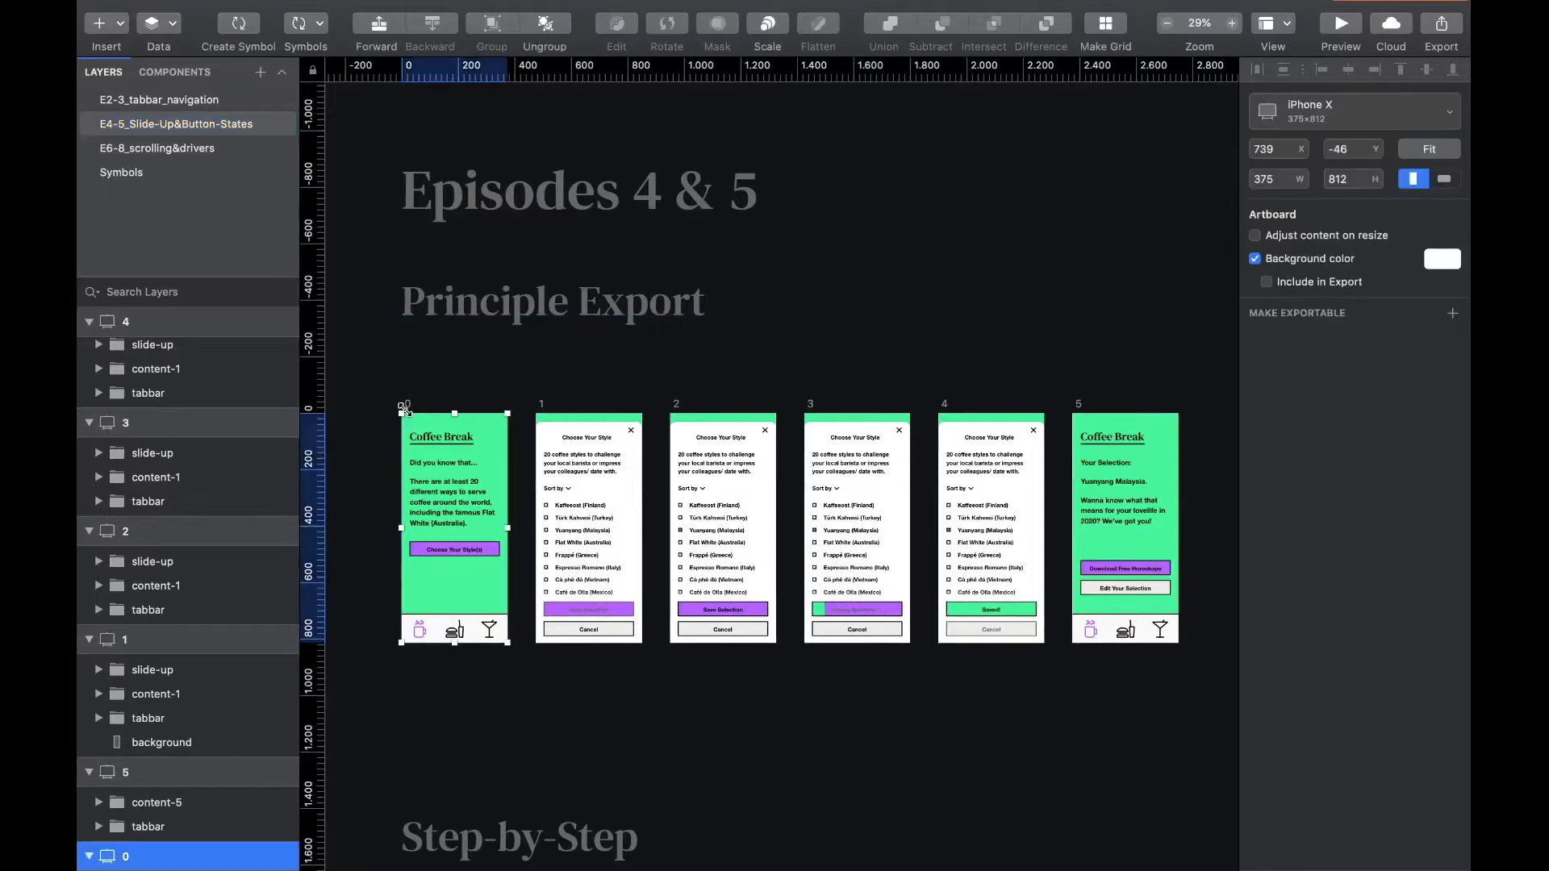
left_click(541, 409, "shift")
key("ctrl+Right")
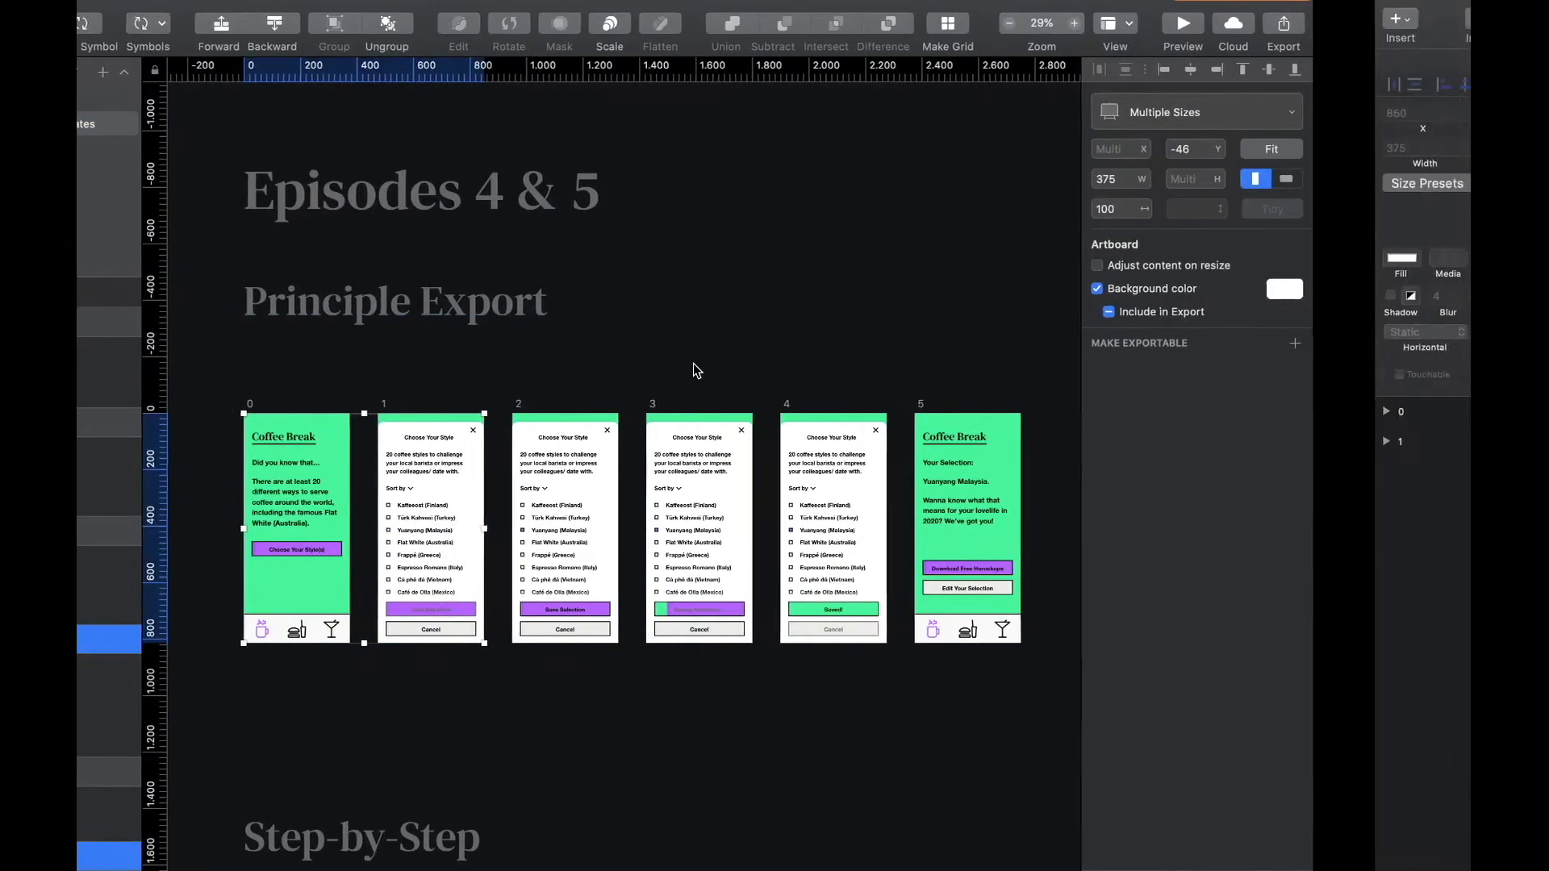
left_click(184, 19)
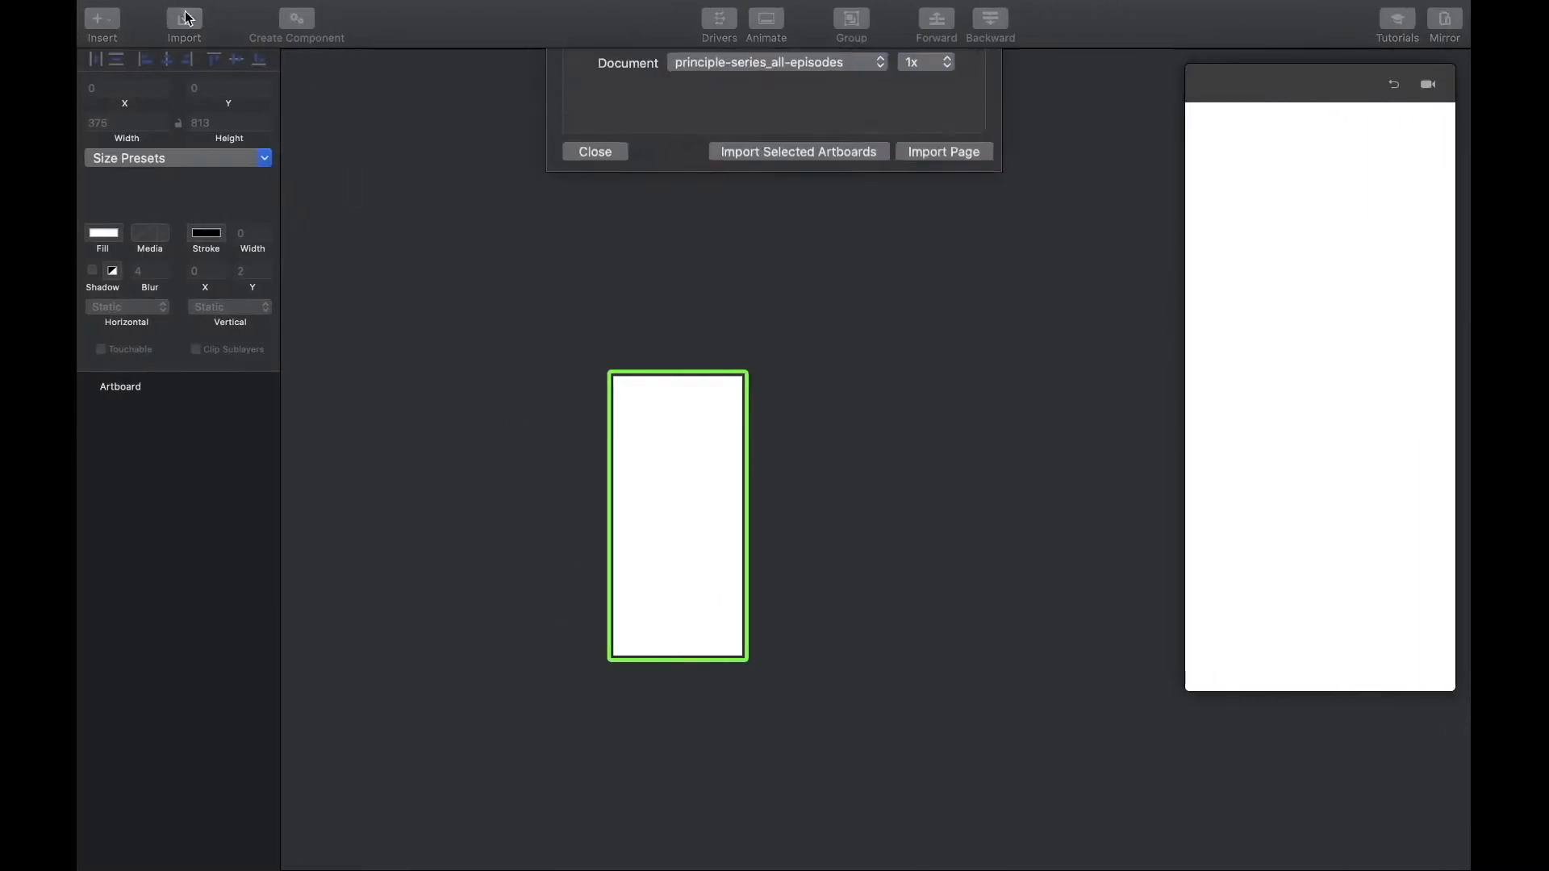
left_click(752, 211)
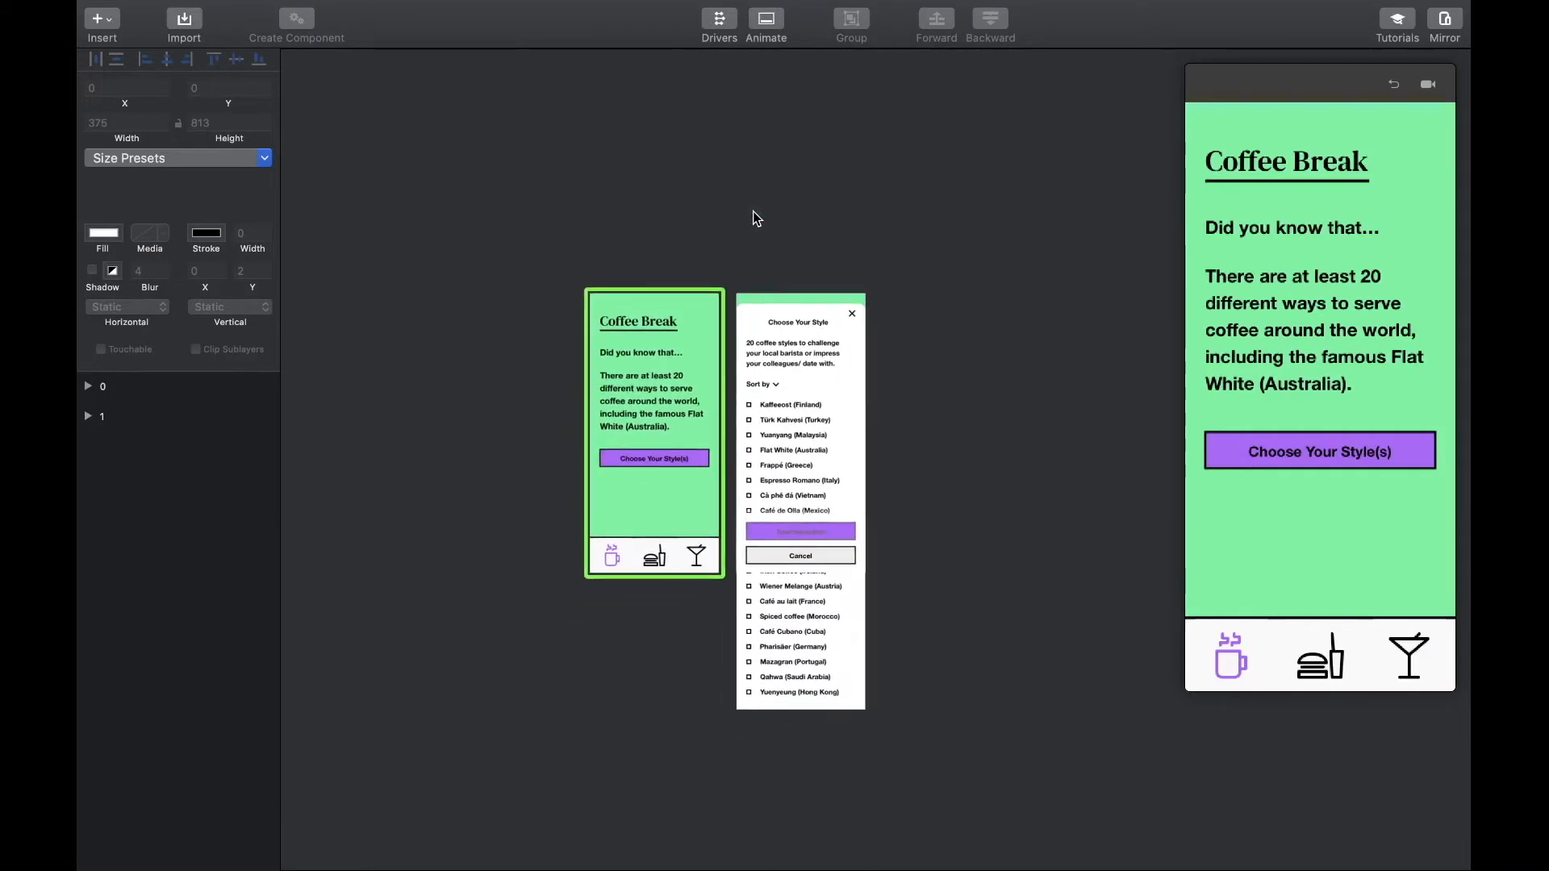
Step: Hide the slide-up group on artboard 1 to inspect the content beneath it, and show the group again
left_click(754, 215)
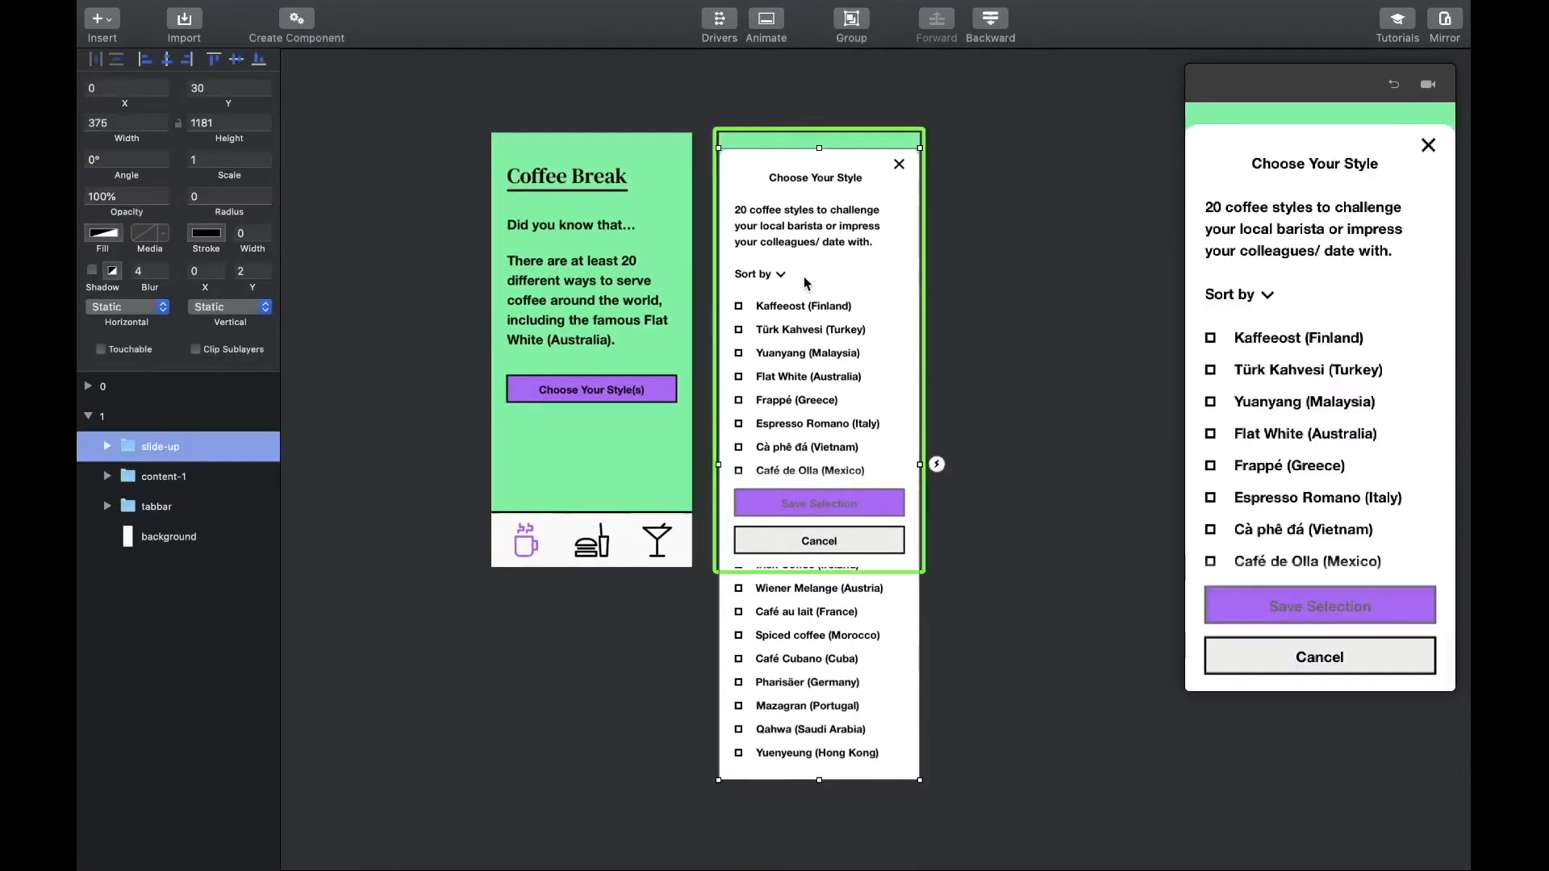
key("shift+super+h")
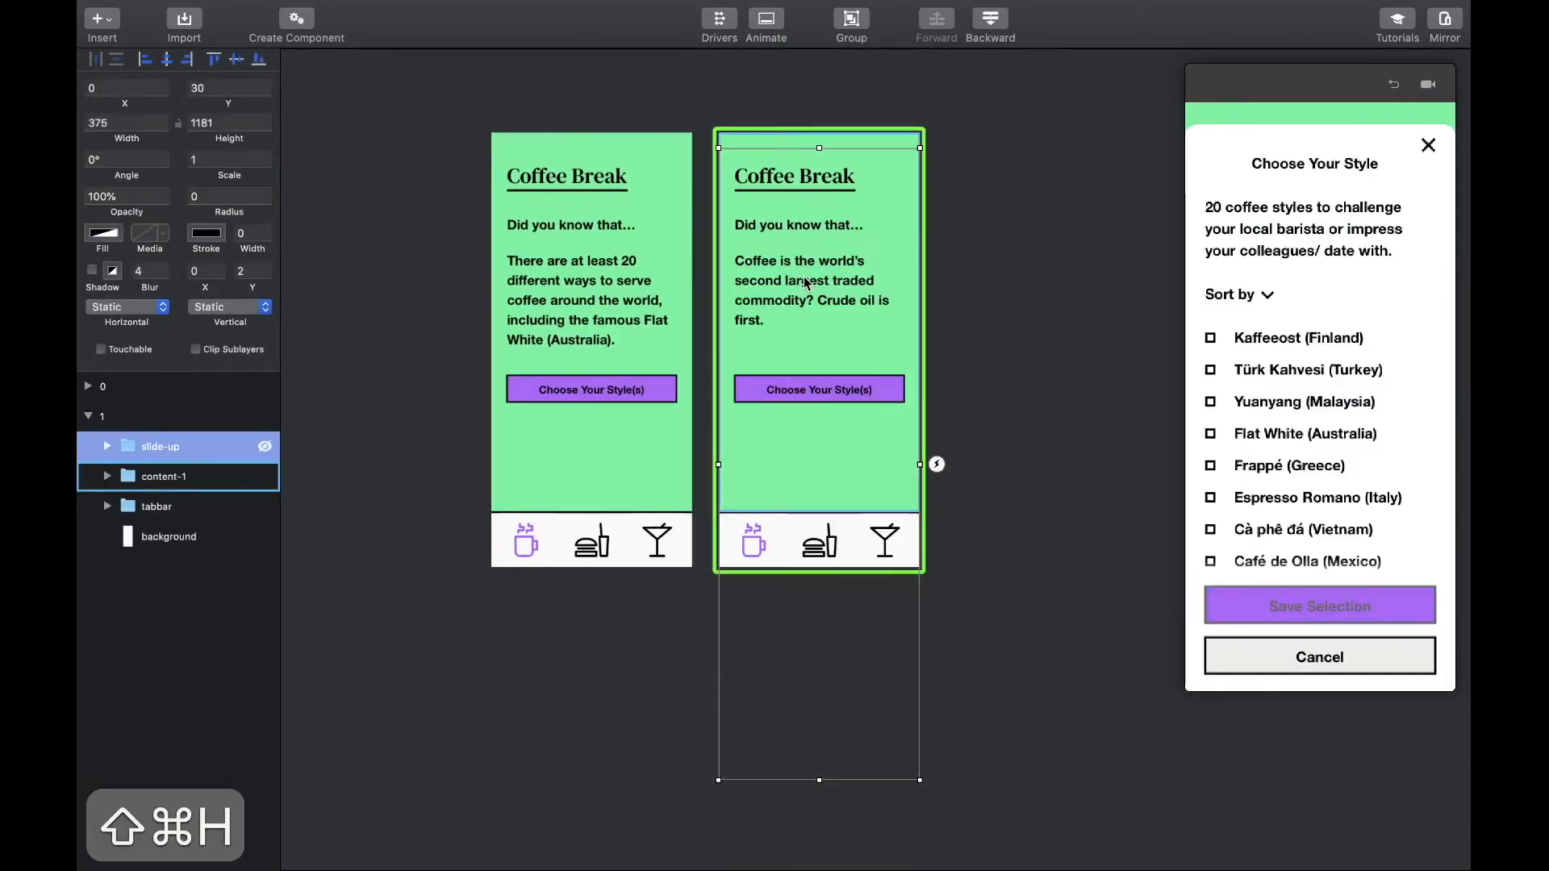
key("shift+super+h")
left_click(418, 402)
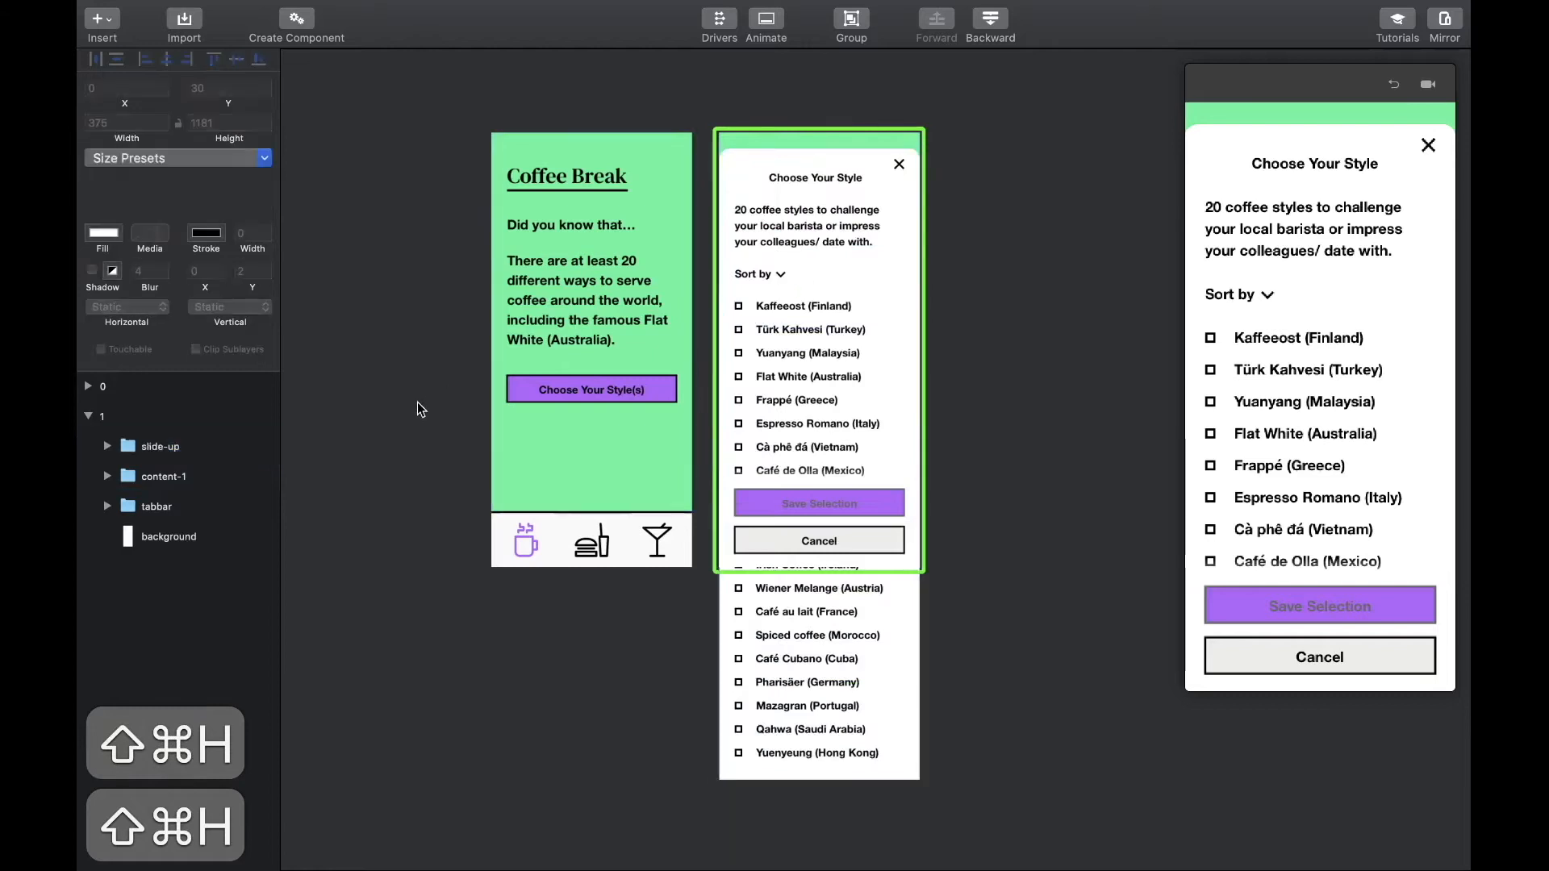
Step: Copy the slide-up group from artboard 1 and paste it into artboard 0 above the CTA group
left_click(129, 451)
key("super+c")
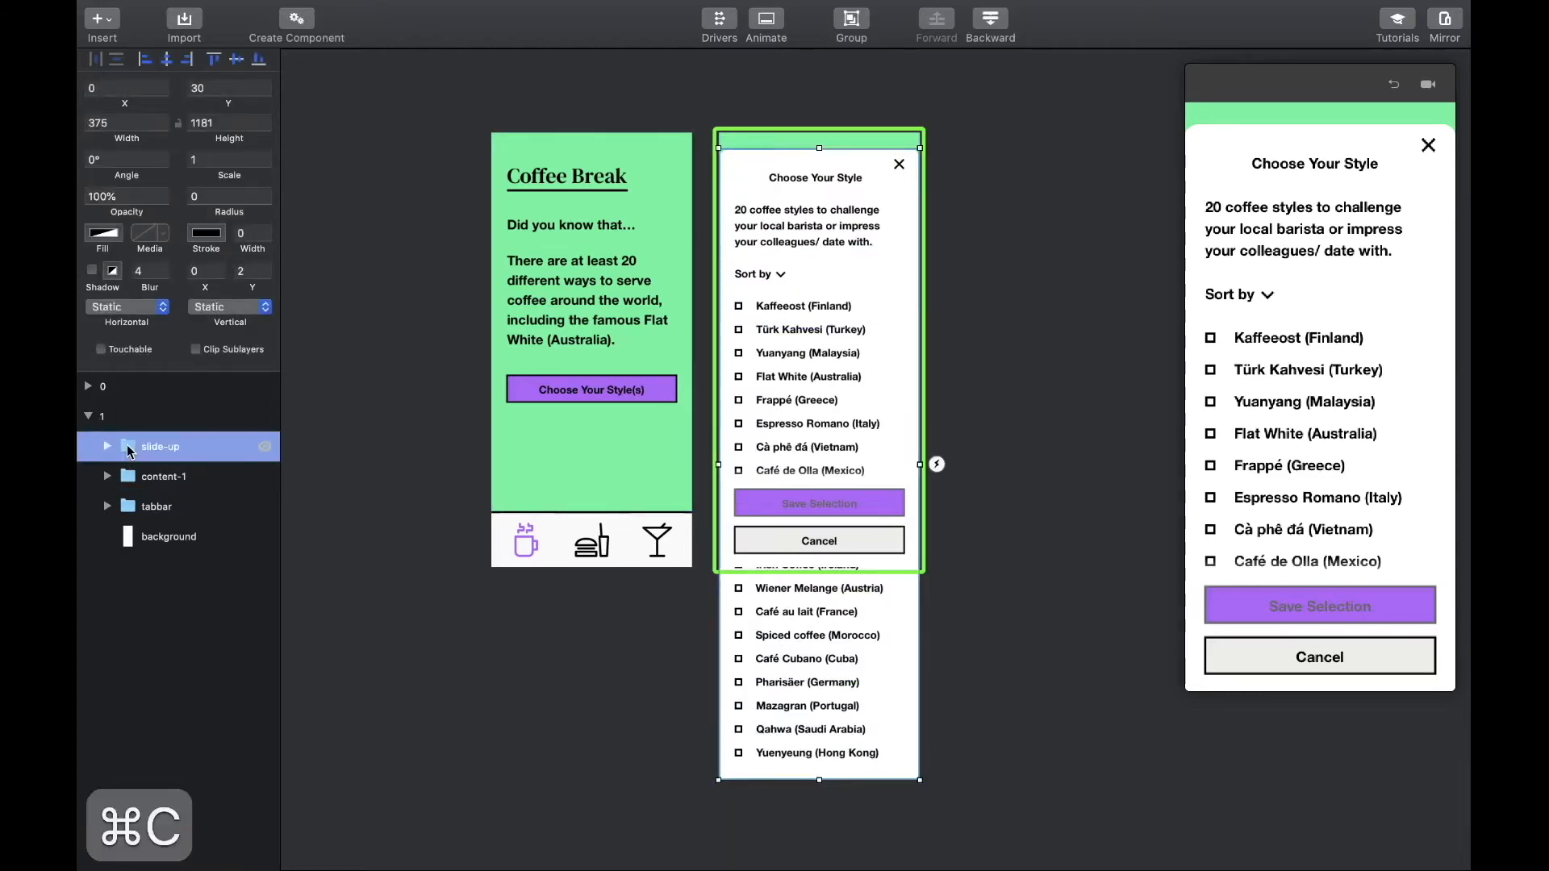
left_click(89, 387)
left_click(125, 416)
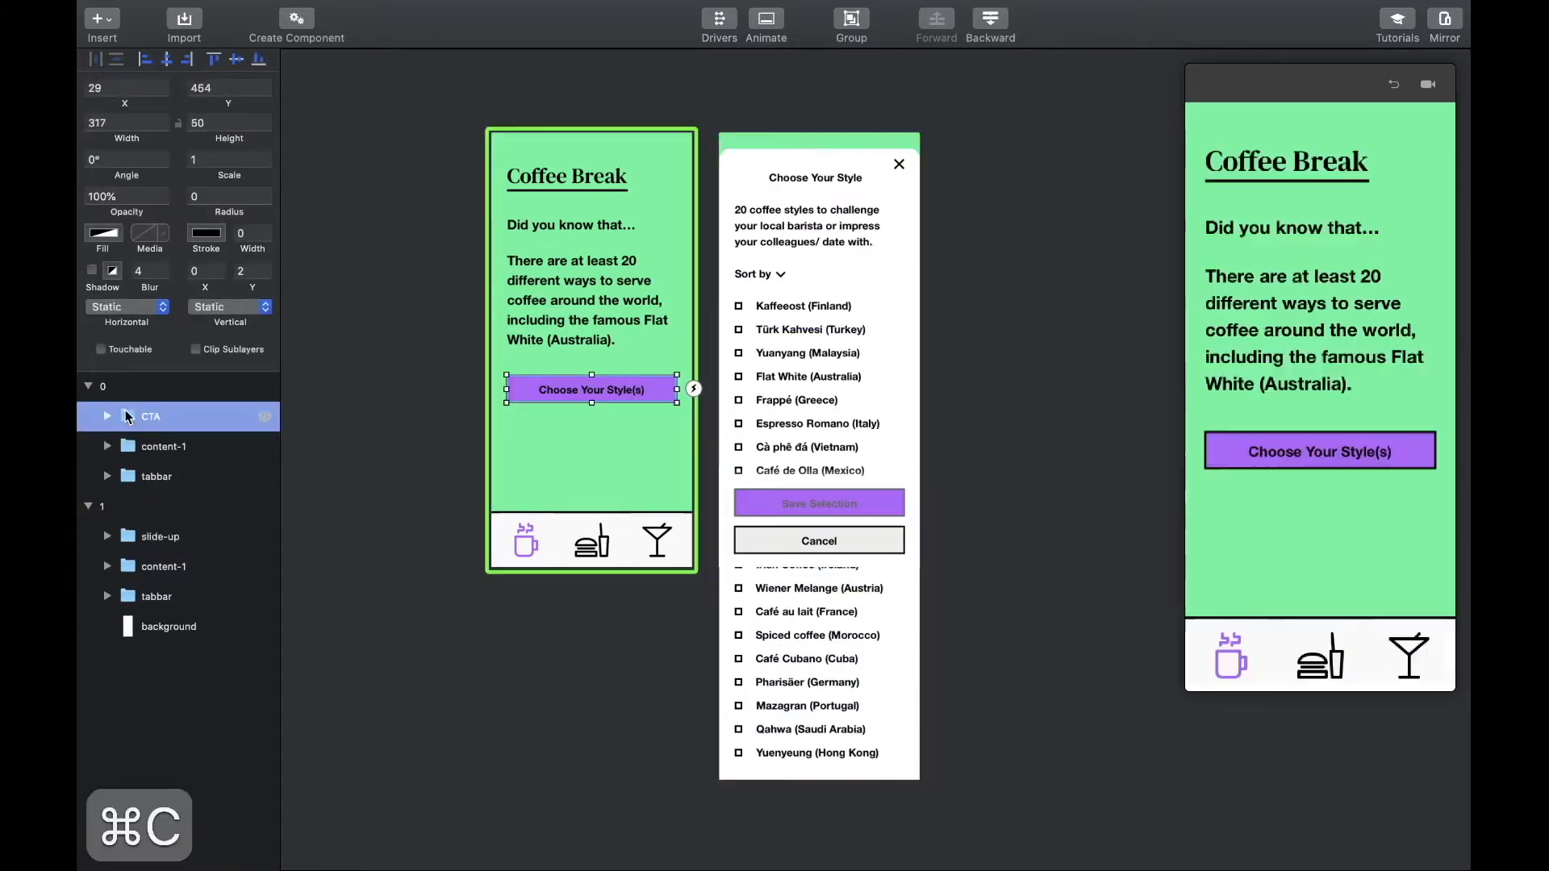
key("super+v")
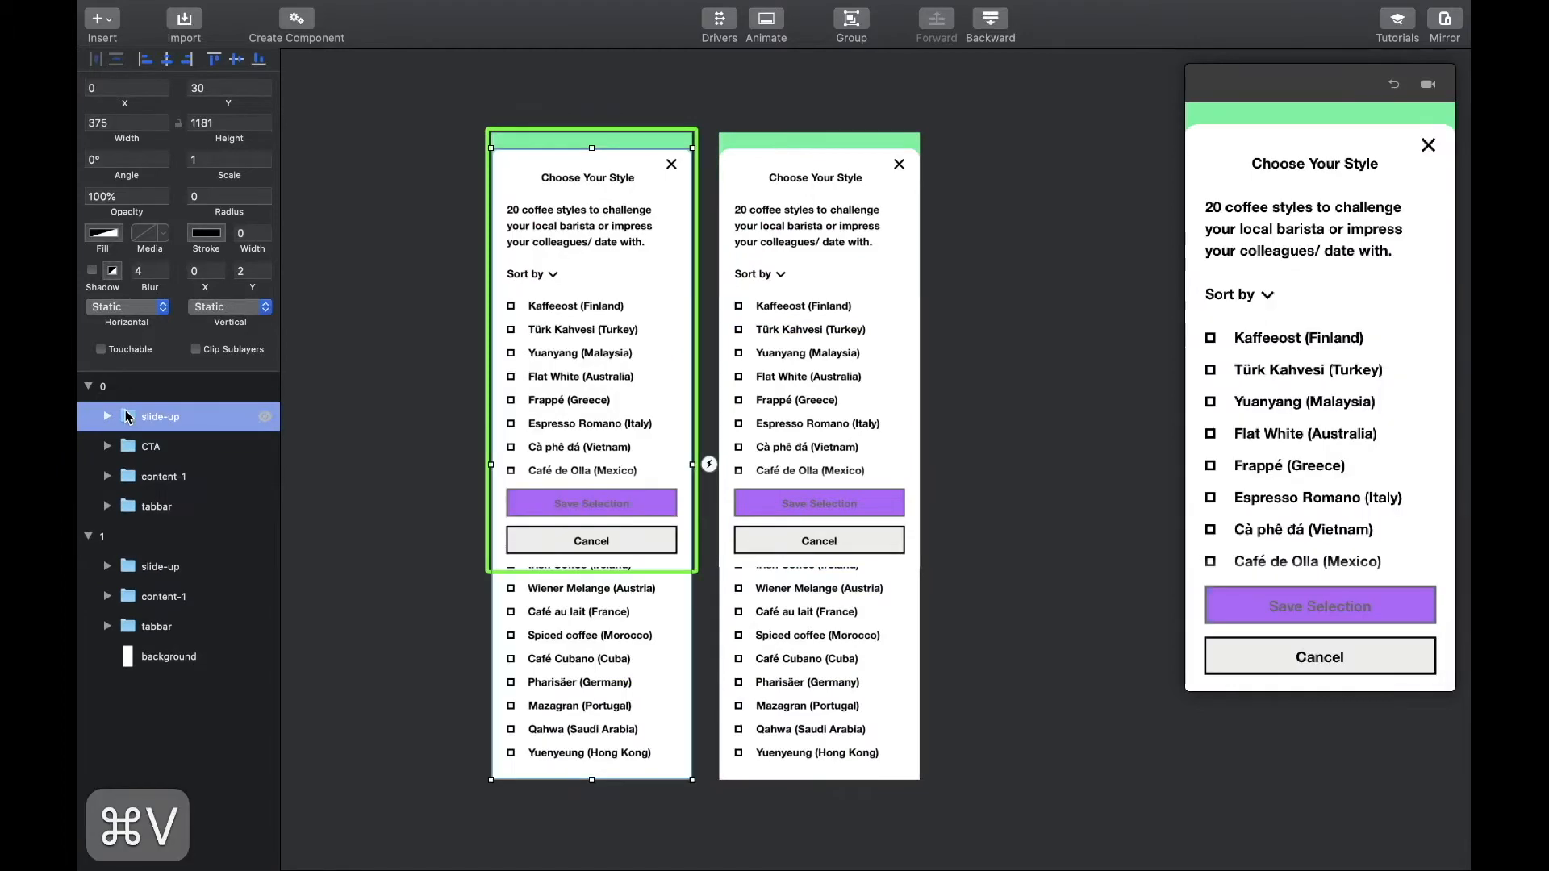
Step: Delete artboard 1 and replace it with a duplicate of artboard 0
left_click(99, 539)
key("BackSpace")
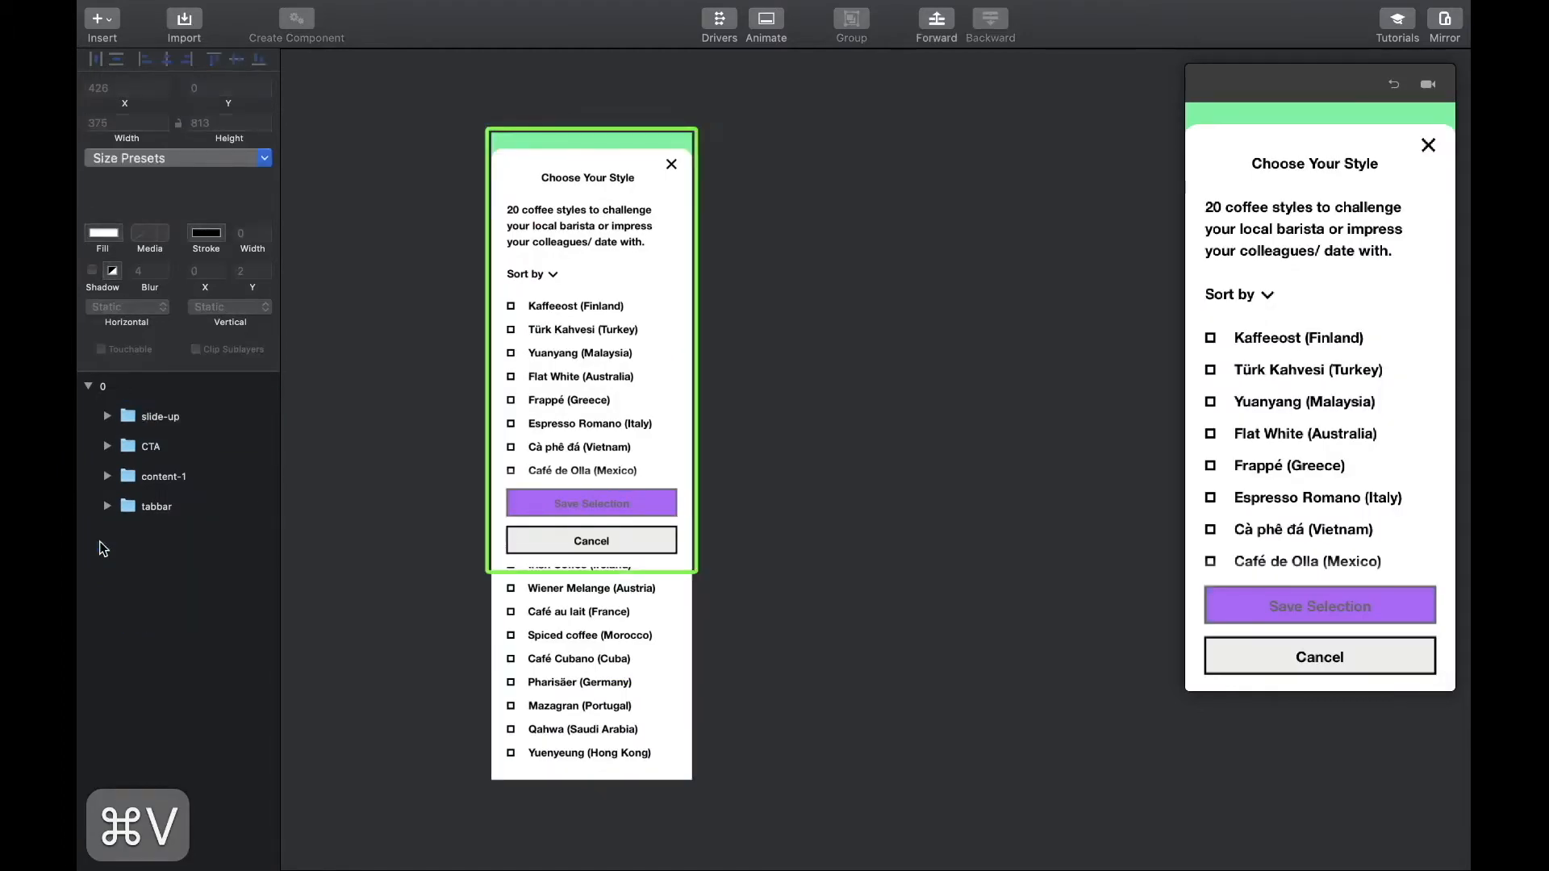
left_click(105, 385)
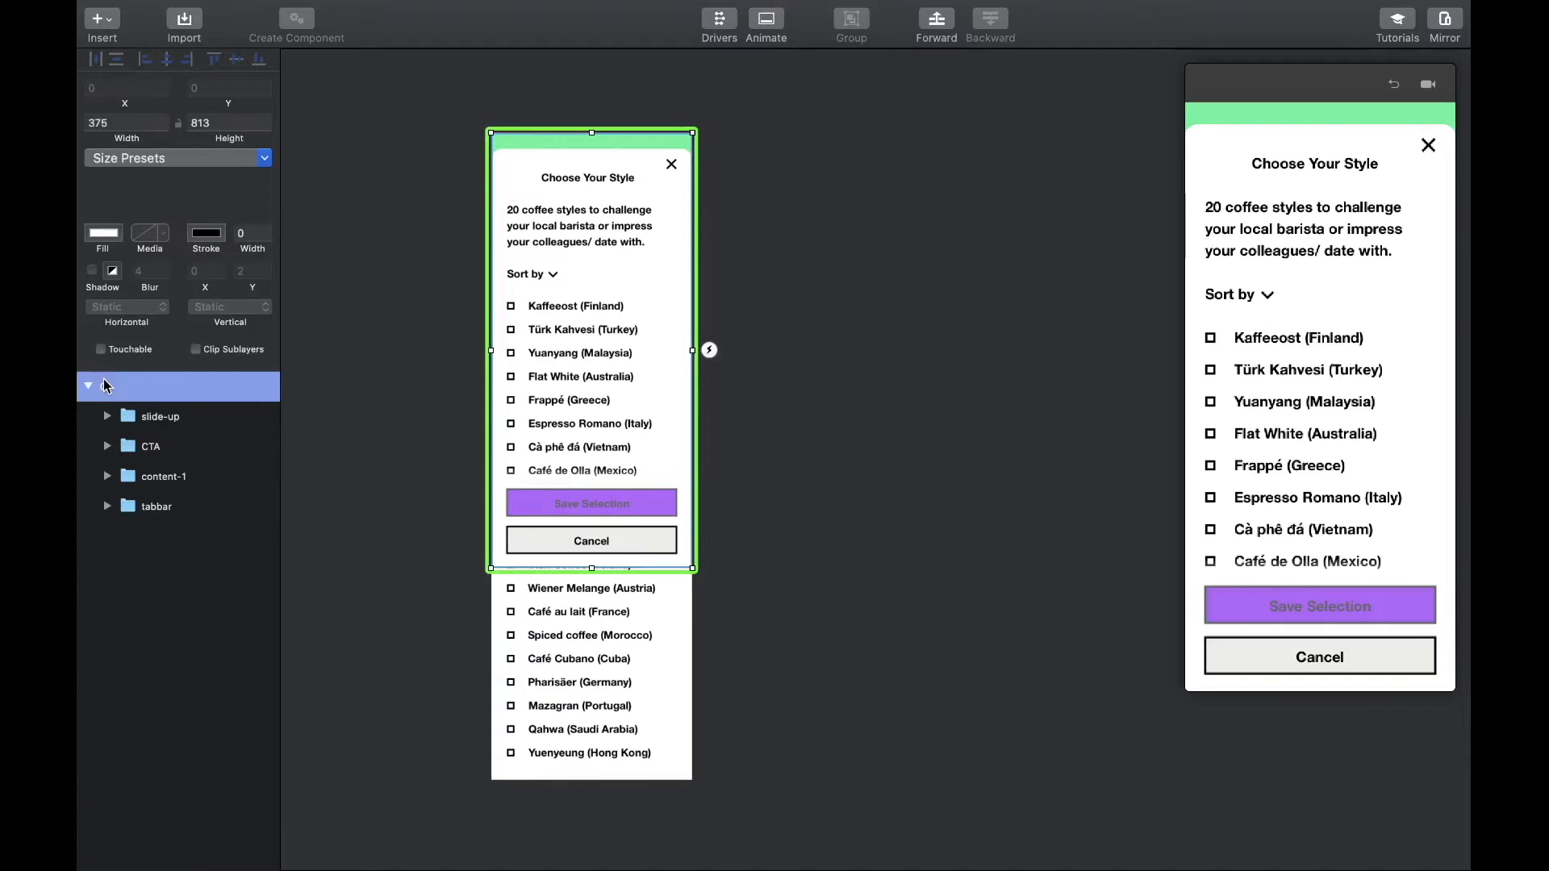
key("super+d")
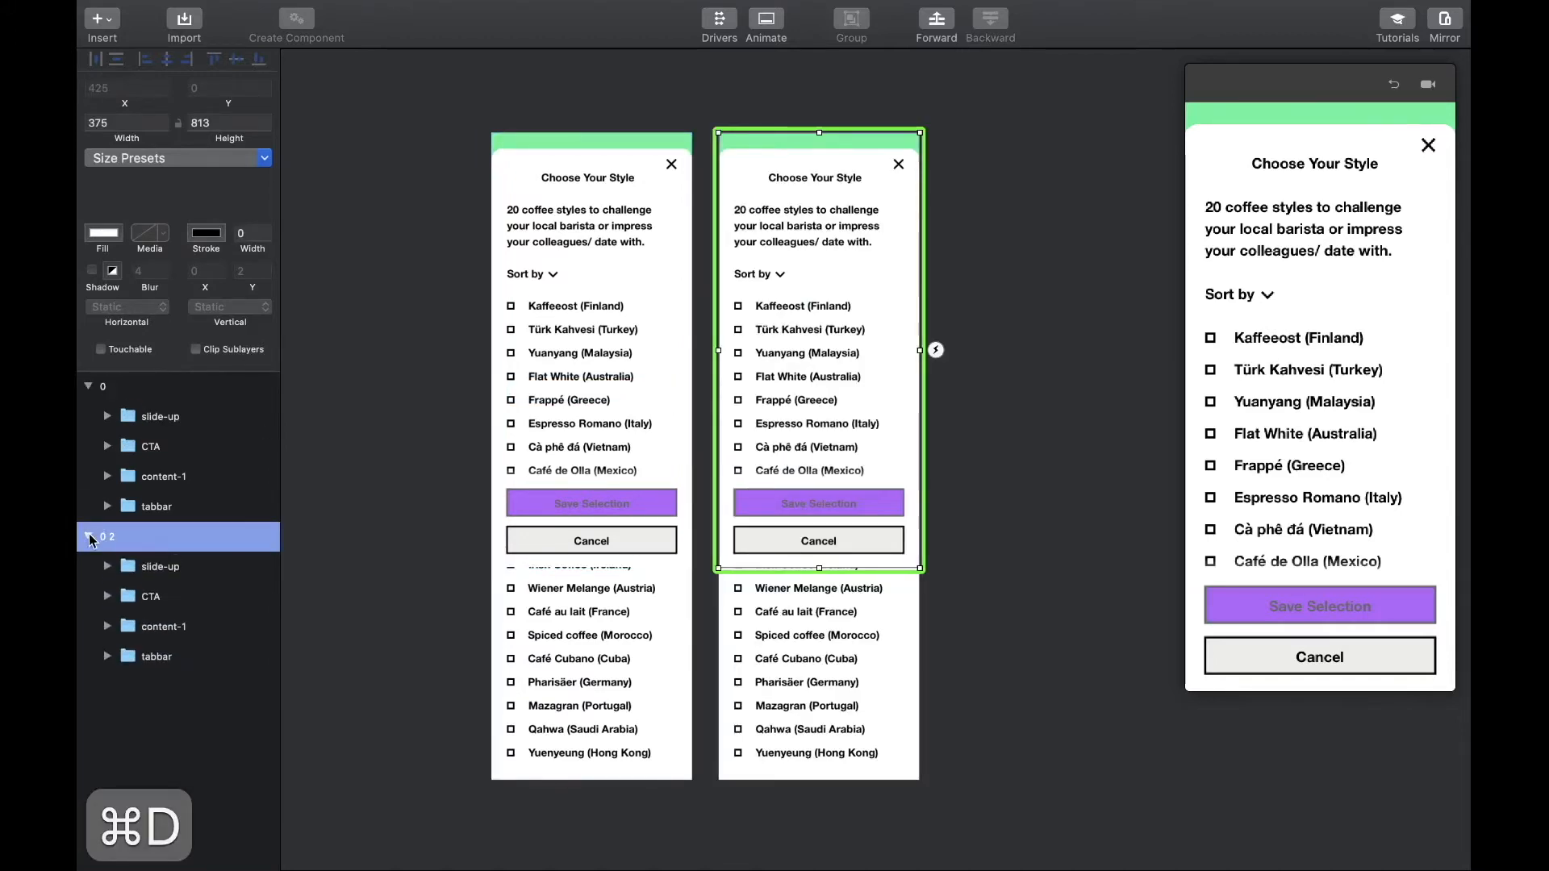
Step: Move the slide-up group in artboard 0 straight down to Y 820, just below the artboard's visible area
left_click(126, 423)
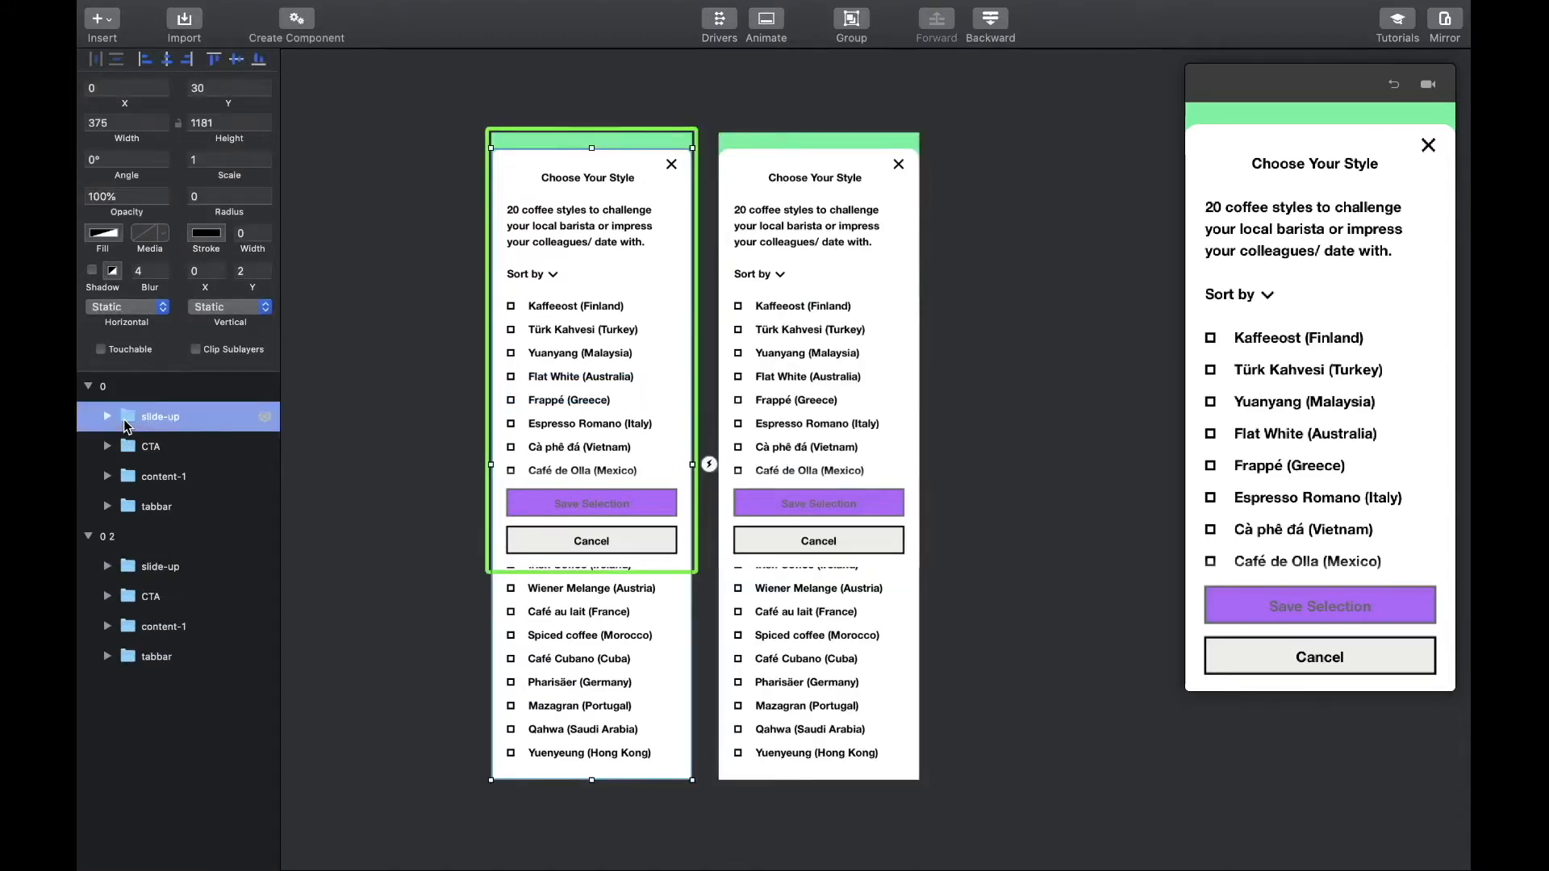
key("shift+Down")
key("shift+Down")
key("shift+Down")
key("shift+Down")
key("shift+Down")
key("shift+Down")
key("shift+Down")
key("shift+Down")
key("shift+Down")
key("shift+Down")
key("shift+Down")
key("shift+Down")
key("shift+Down")
key("shift+Down")
key("shift+Down")
key("shift+Down")
key("shift+Down")
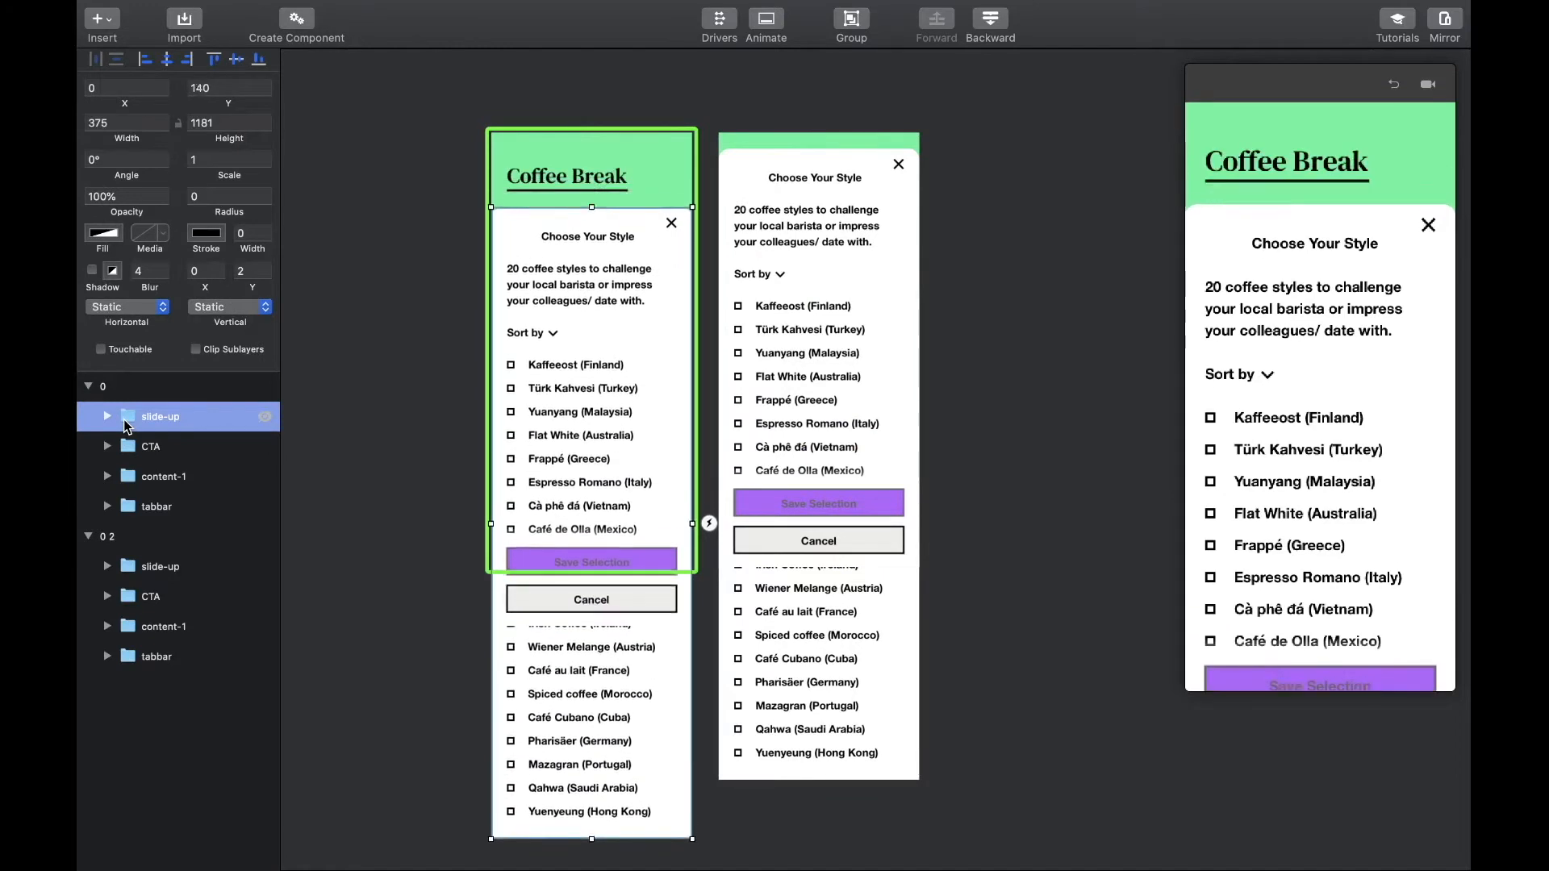
key("shift+Down")
key("shift+Down")
key("shift+Down")
key("shift+Down")
key("shift+Down")
key("shift+Down")
key("shift+Down")
key("shift+Down")
key("shift+Down")
key("shift+Down")
key("shift+Down")
key("shift+Down")
key("shift+Down")
key("shift+Down")
key("shift+Down")
key("shift+Down")
key("shift+Down")
key("shift+Down")
key("shift+Down")
key("shift+Down")
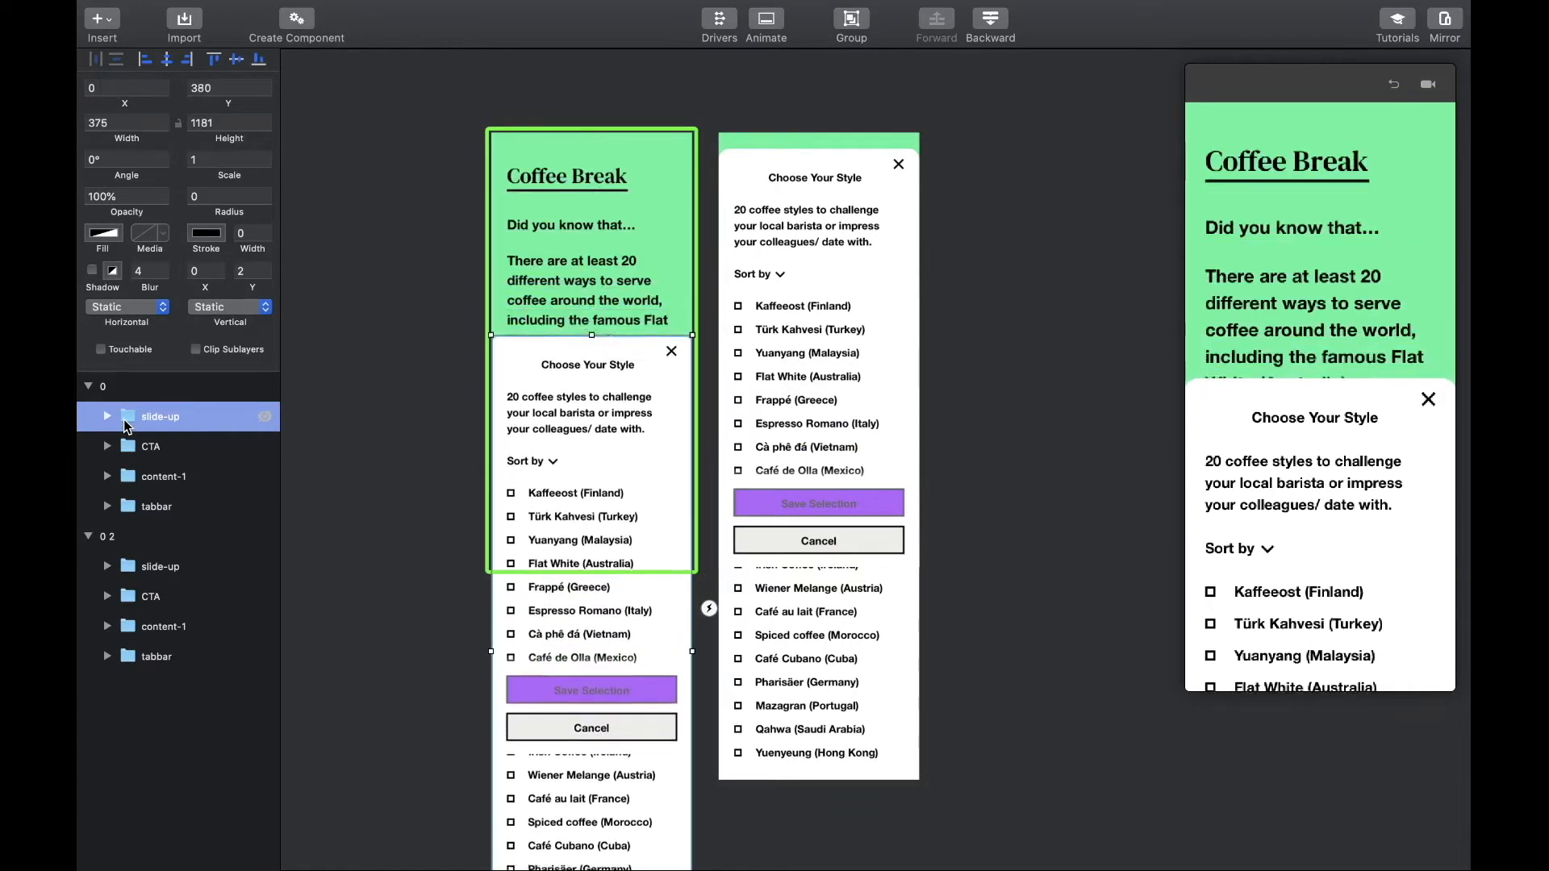
key("shift+Down")
key("shift+Down")
key("shift+Down")
key("shift+Down")
key("shift+Down")
key("shift+Down")
key("shift+Down")
key("shift+Down")
key("shift+Down")
key("shift+Down")
key("shift+Down")
key("shift+Down")
key("shift+Down")
key("shift+Down")
key("shift+Down")
key("shift+Down")
key("shift+Down")
key("shift+Down")
key("shift+Down")
key("shift+Down")
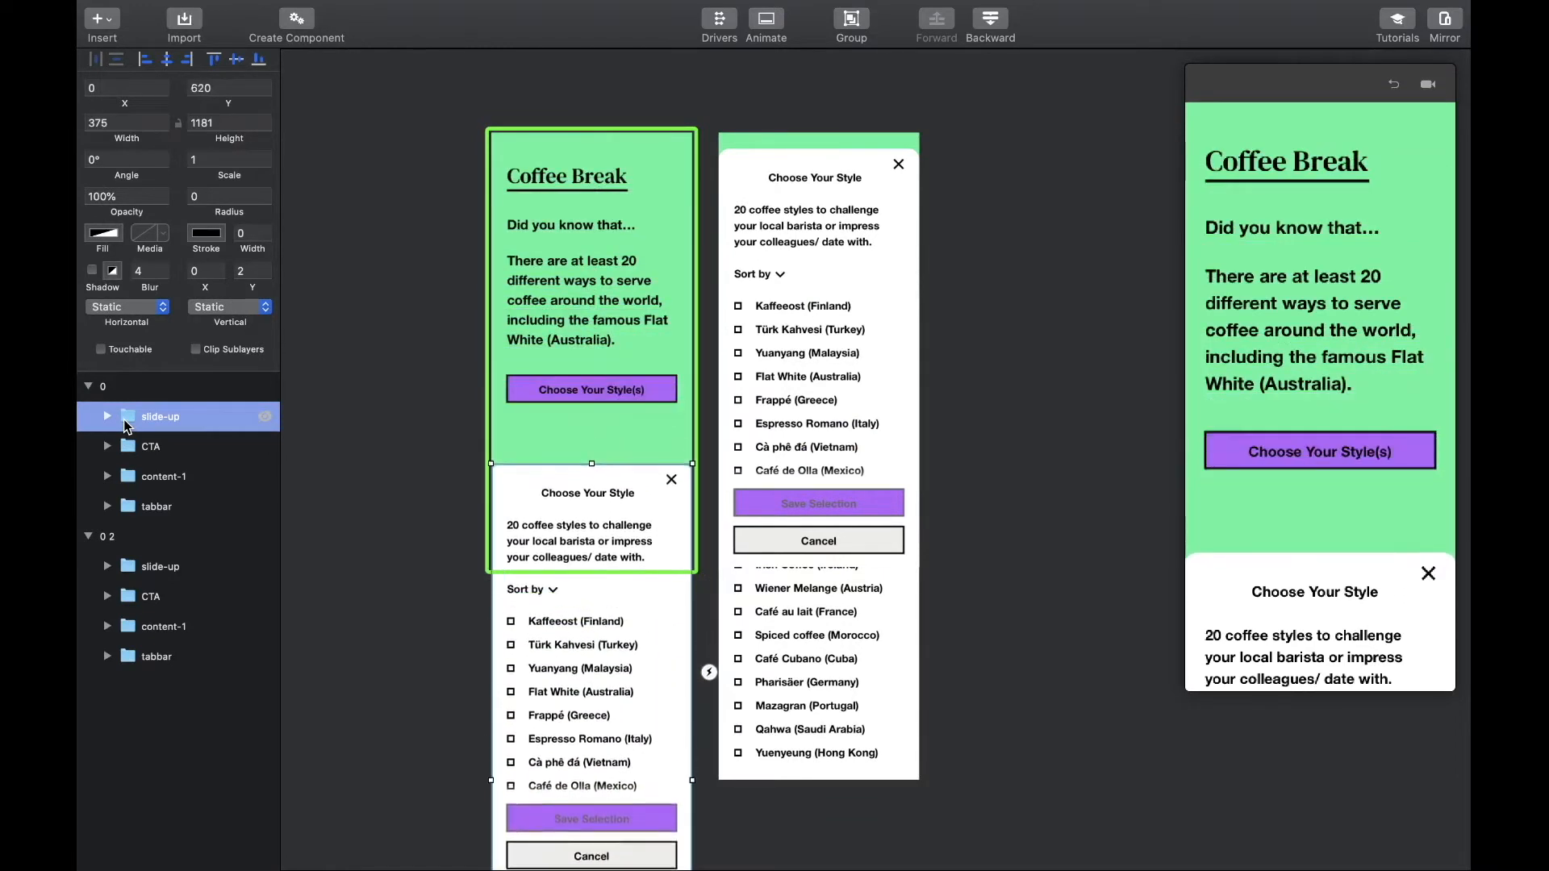
key("shift+Down")
key("shift+Down")
key("shift+Down")
key("shift+Down")
key("shift+Down")
key("shift+Down")
key("shift+Down")
key("shift+Down")
key("shift+Down")
key("shift+Down")
key("shift+Down")
key("shift+Down")
key("shift+Down")
key("shift+Down")
key("shift+Down")
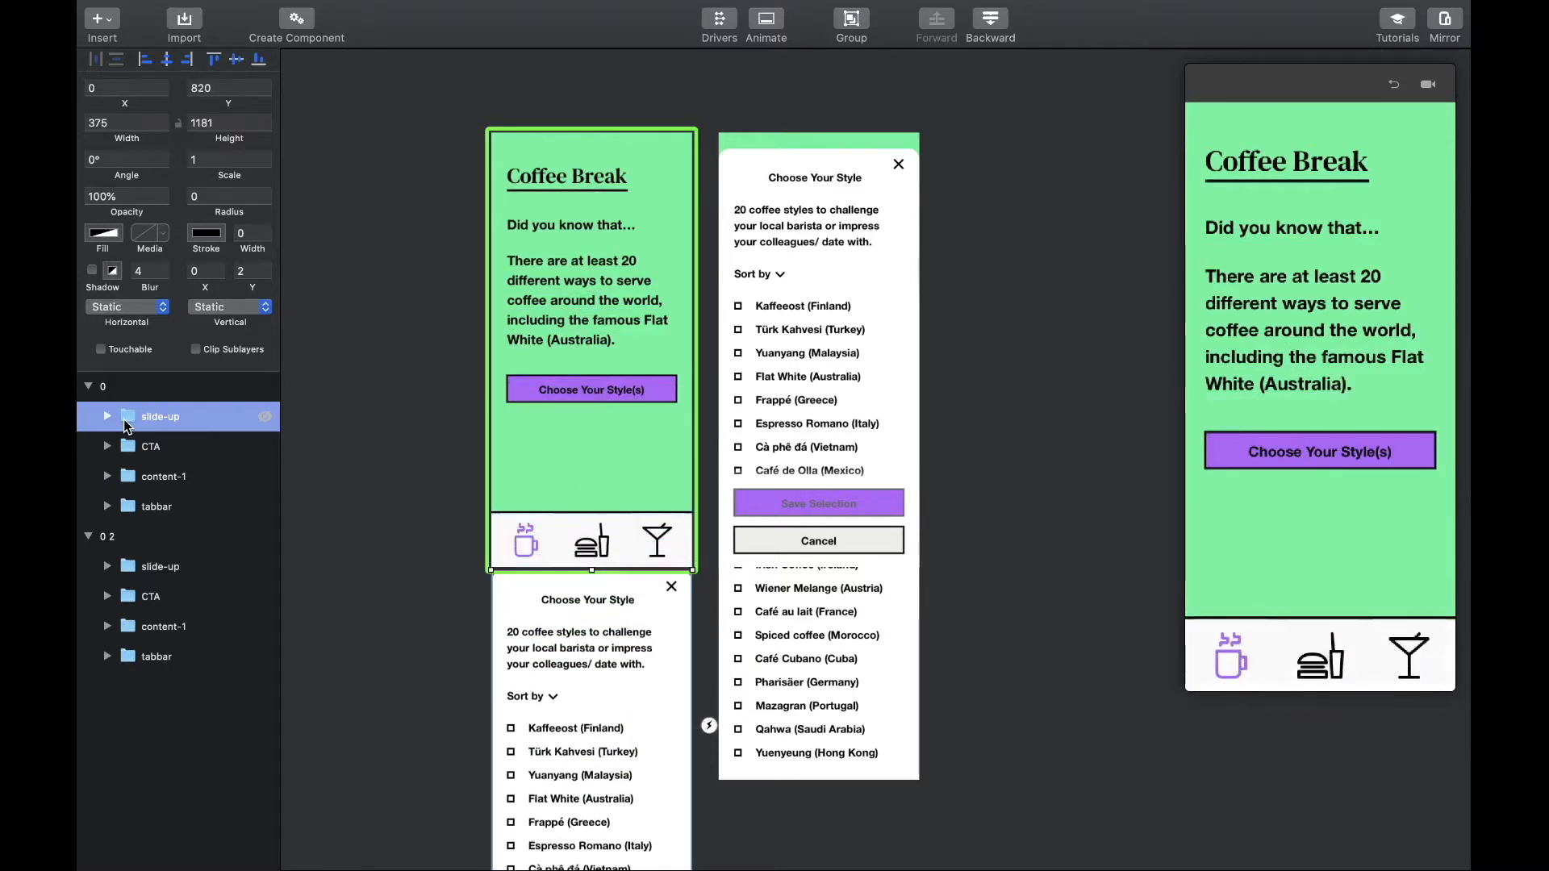
Step: Rename the duplicated artboard as 1
double_click(112, 537)
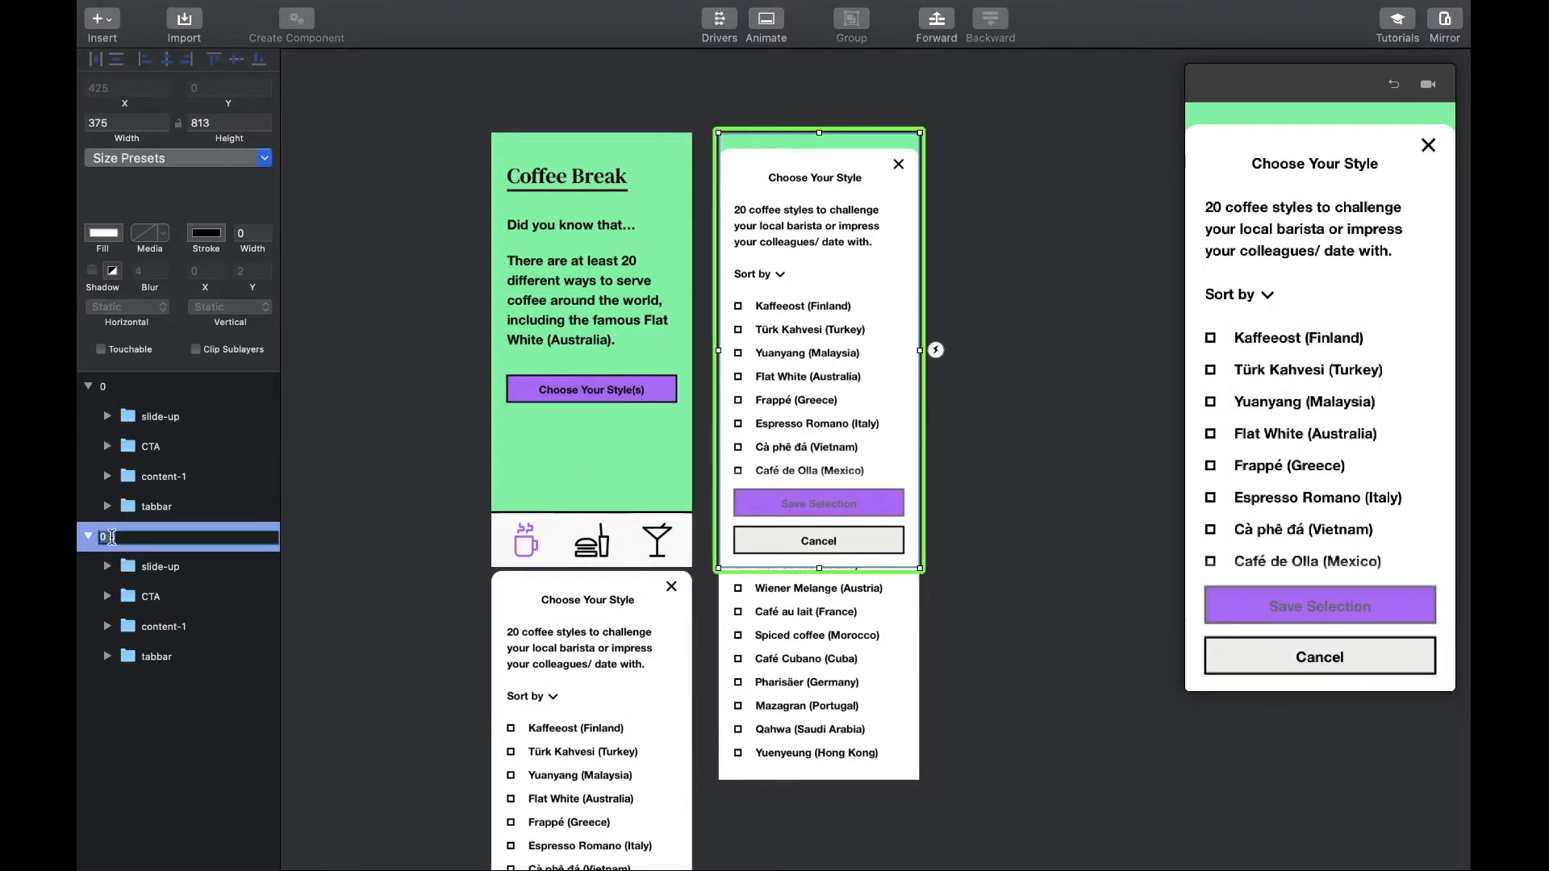
left_click(358, 569)
Step: Add a Tap transition from the Choose Your Style(s) button on artboard 0 to artboard 1
scroll(359, 568, "down", 5)
scroll(358, 568, "down", 2)
scroll(358, 569, "left", 2)
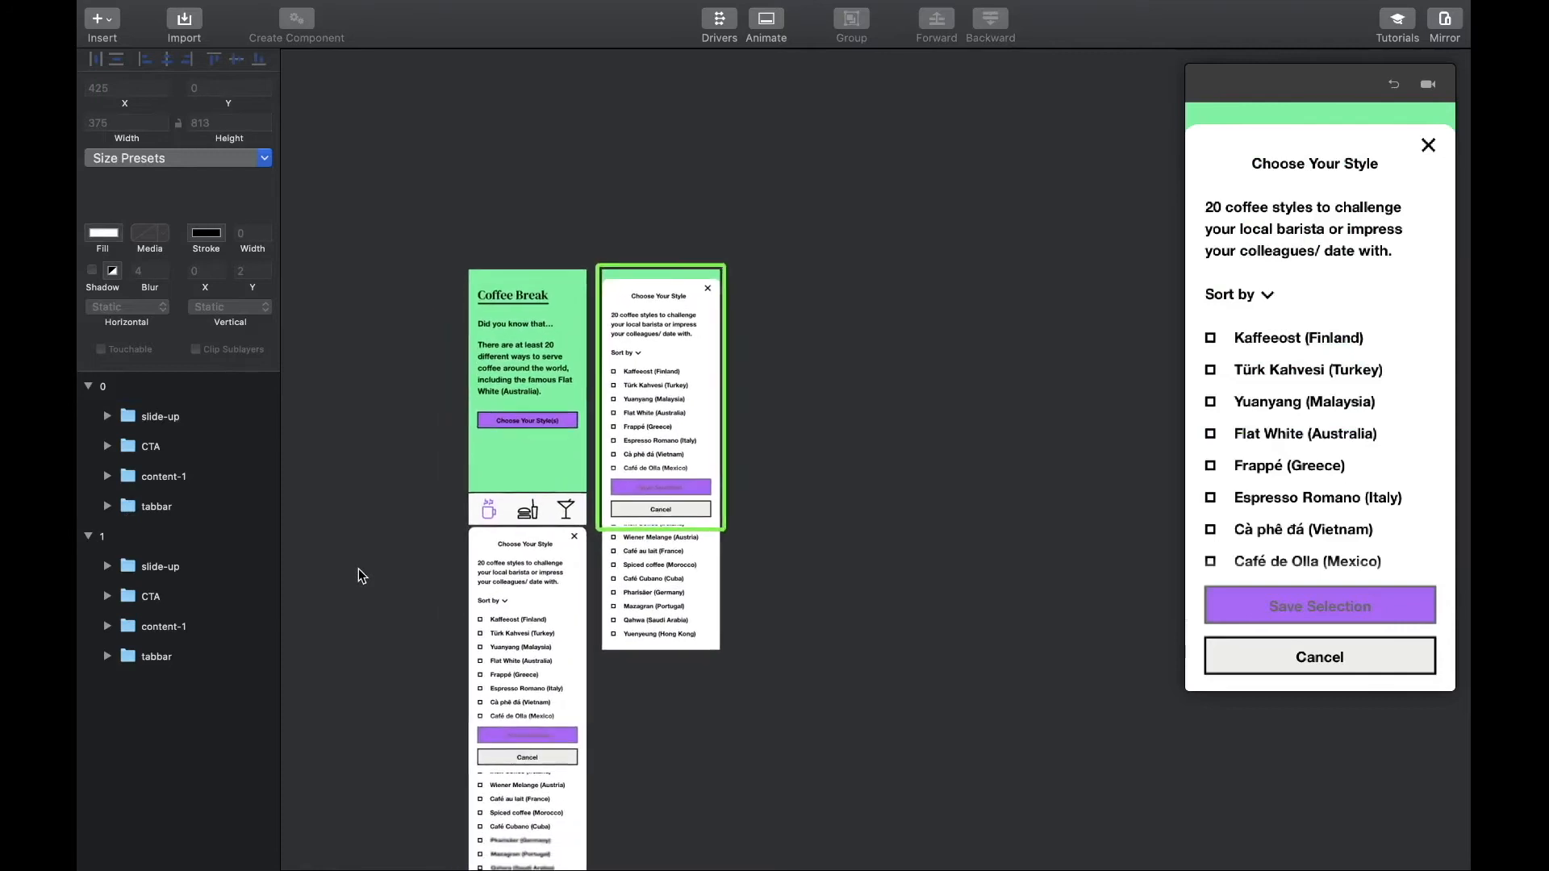
left_click(564, 413)
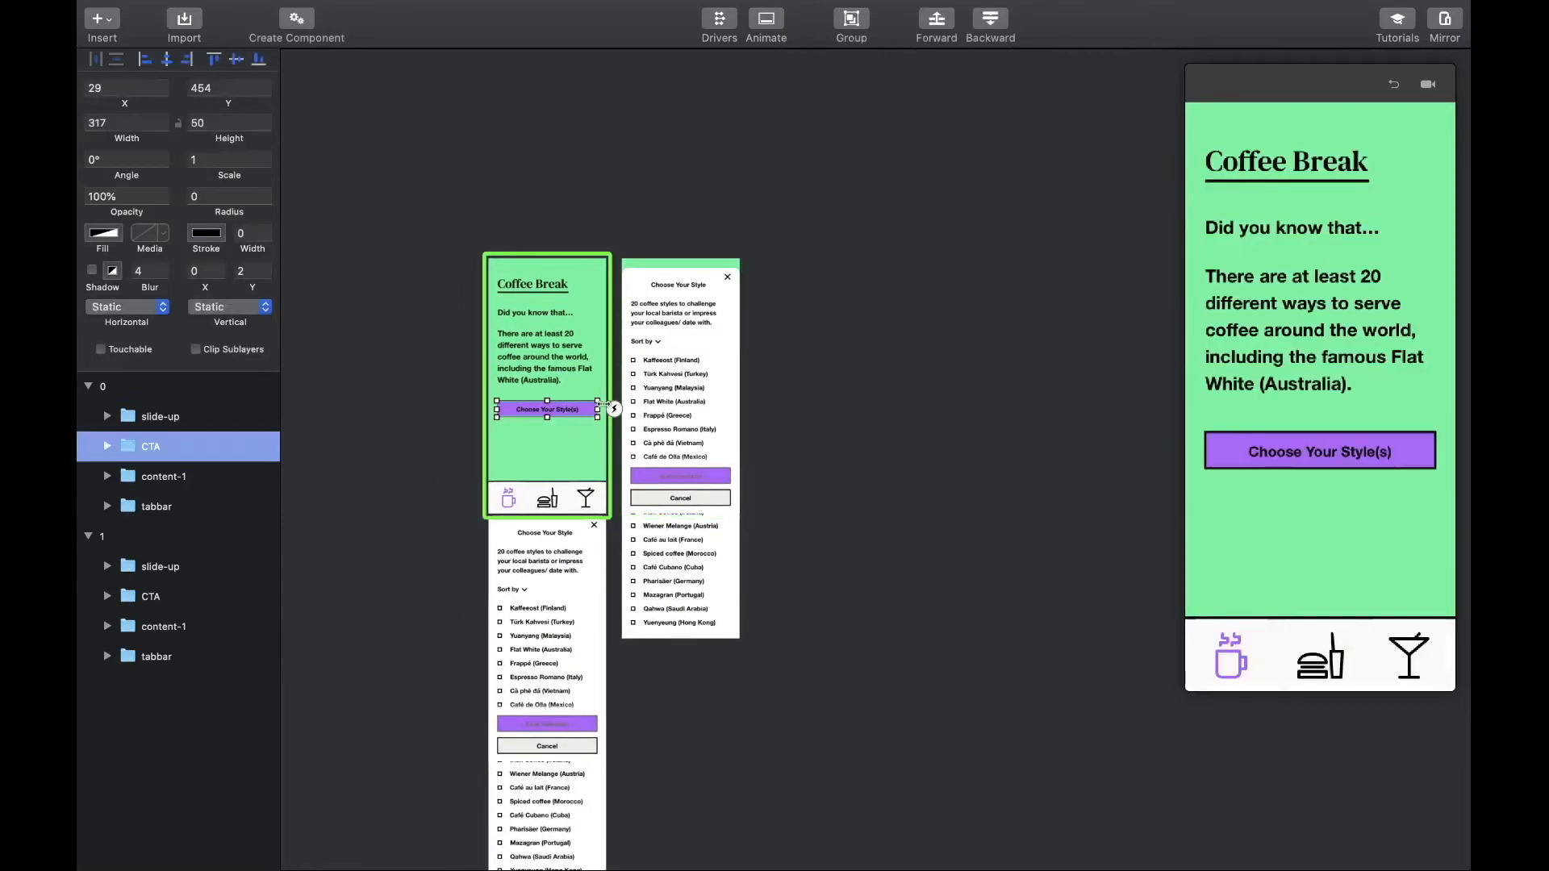
left_click(613, 409)
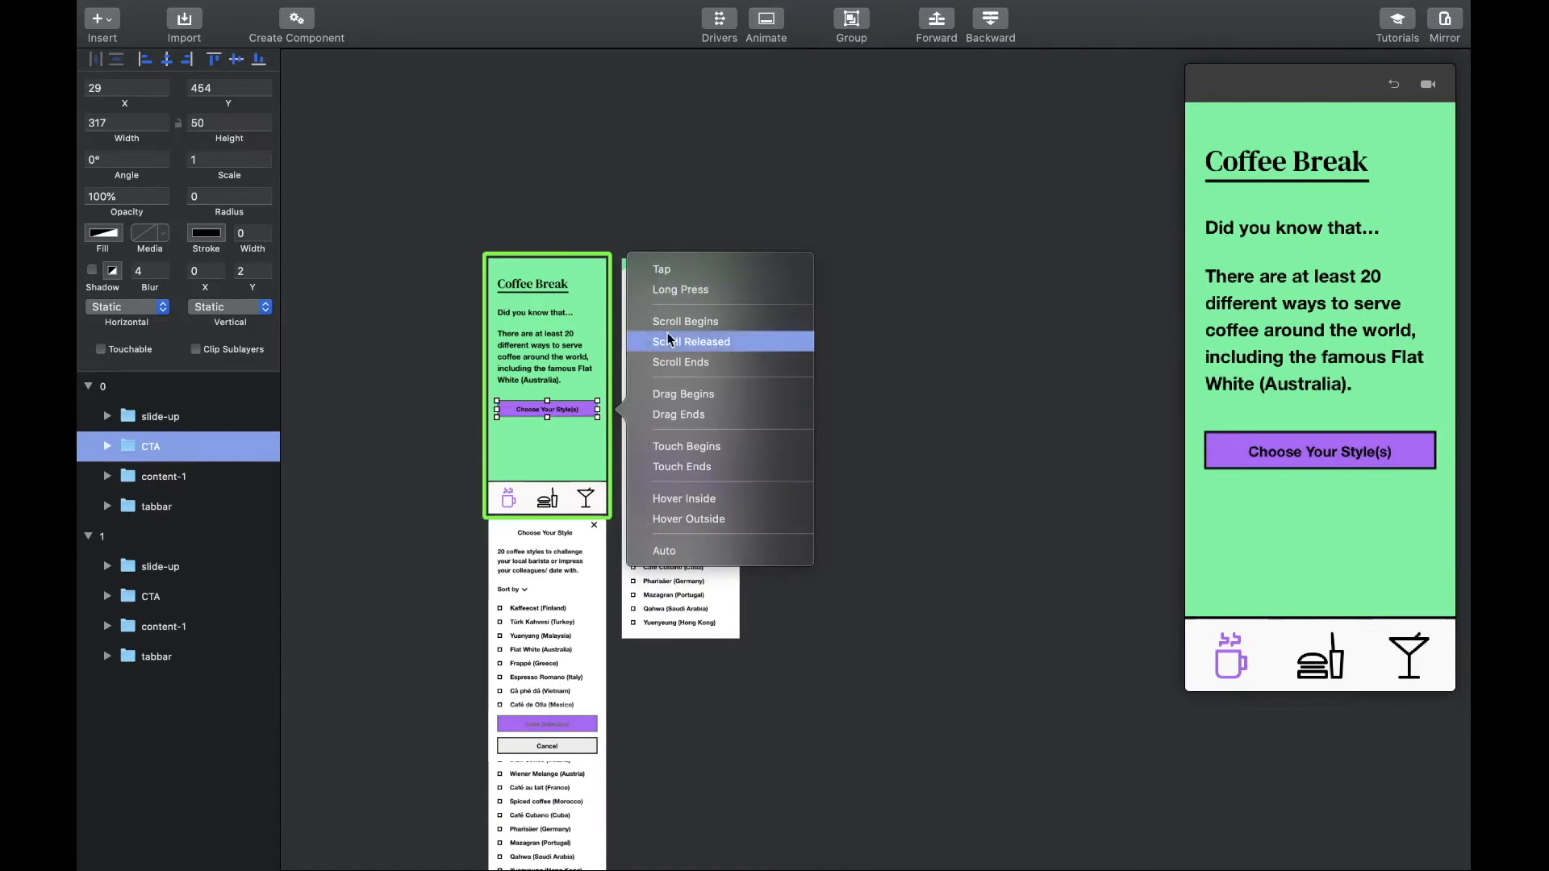
left_click(682, 269)
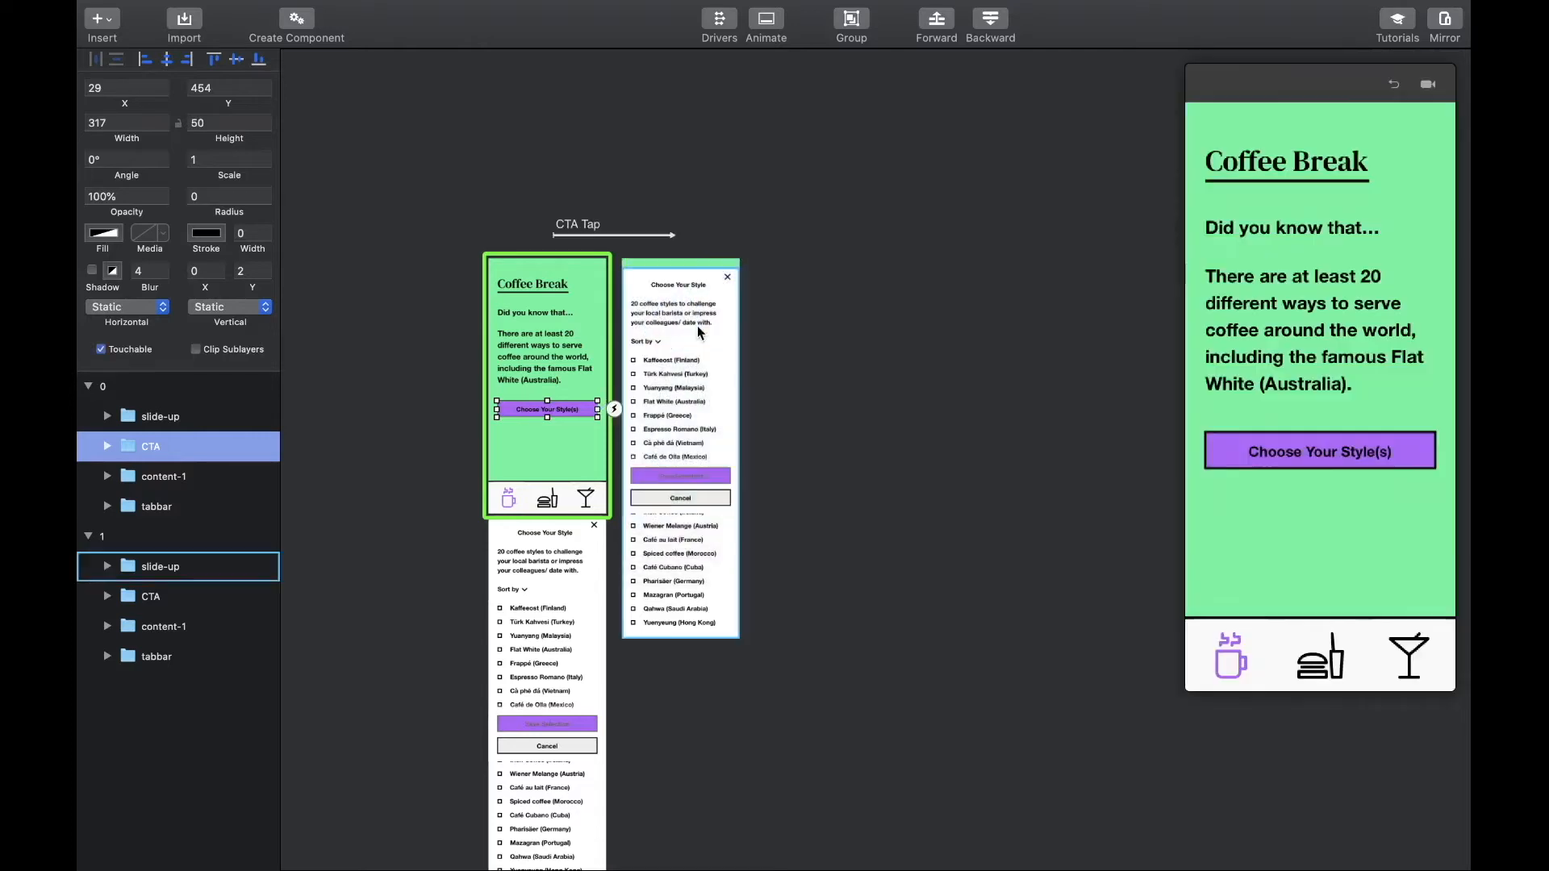
Step: Add a Tap transition from the close icon inside artboard 1's slide-up group back to artboard 0
scroll(726, 295, "up", 5)
scroll(726, 290, "up", 2)
double_click(731, 246)
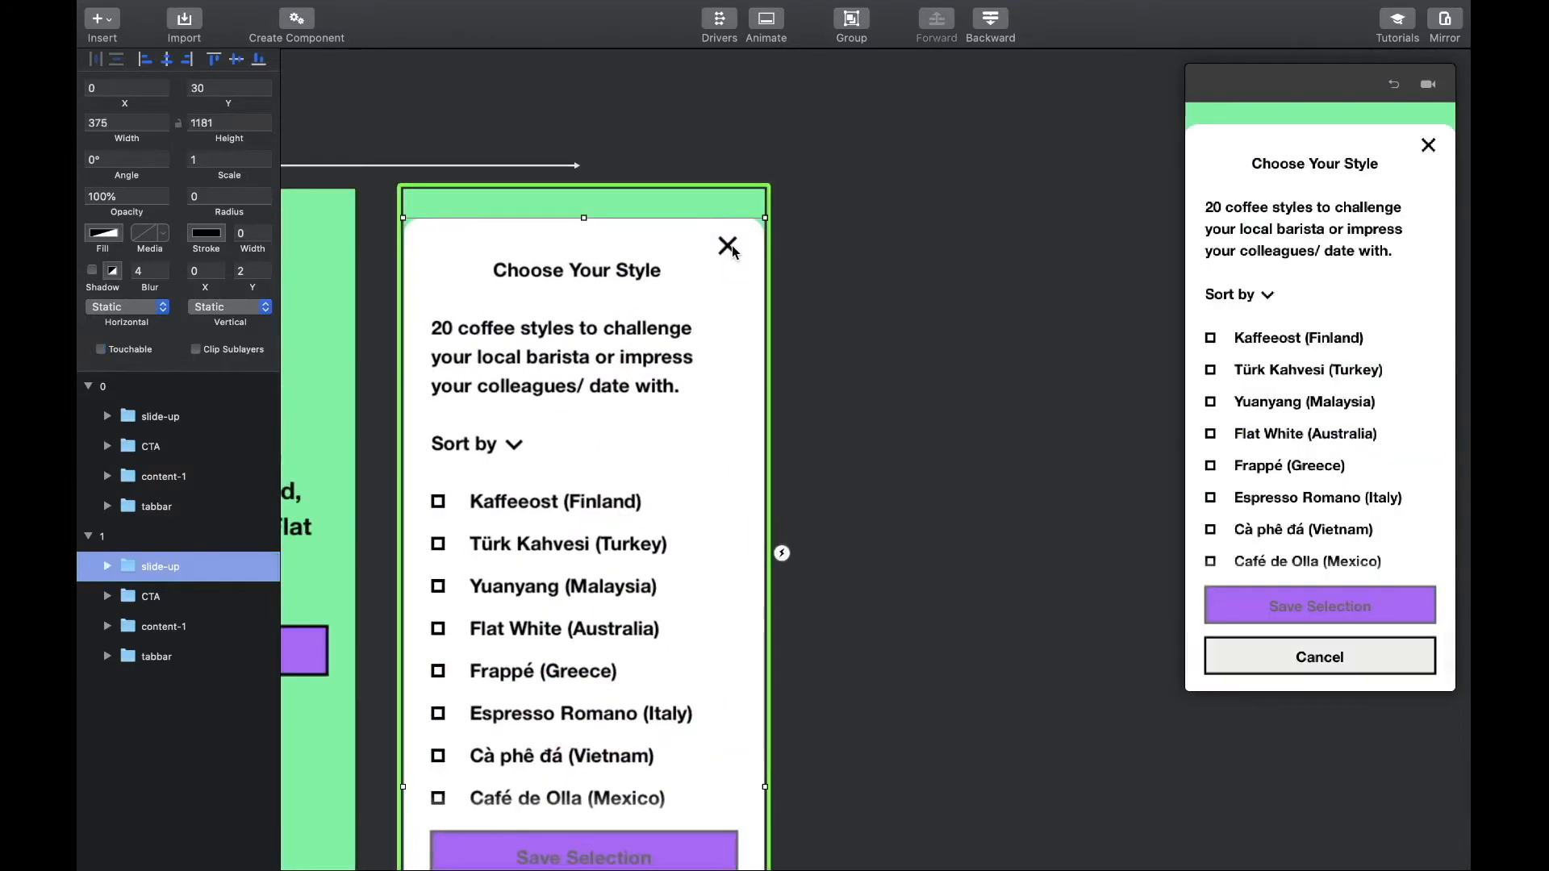
left_click(772, 246)
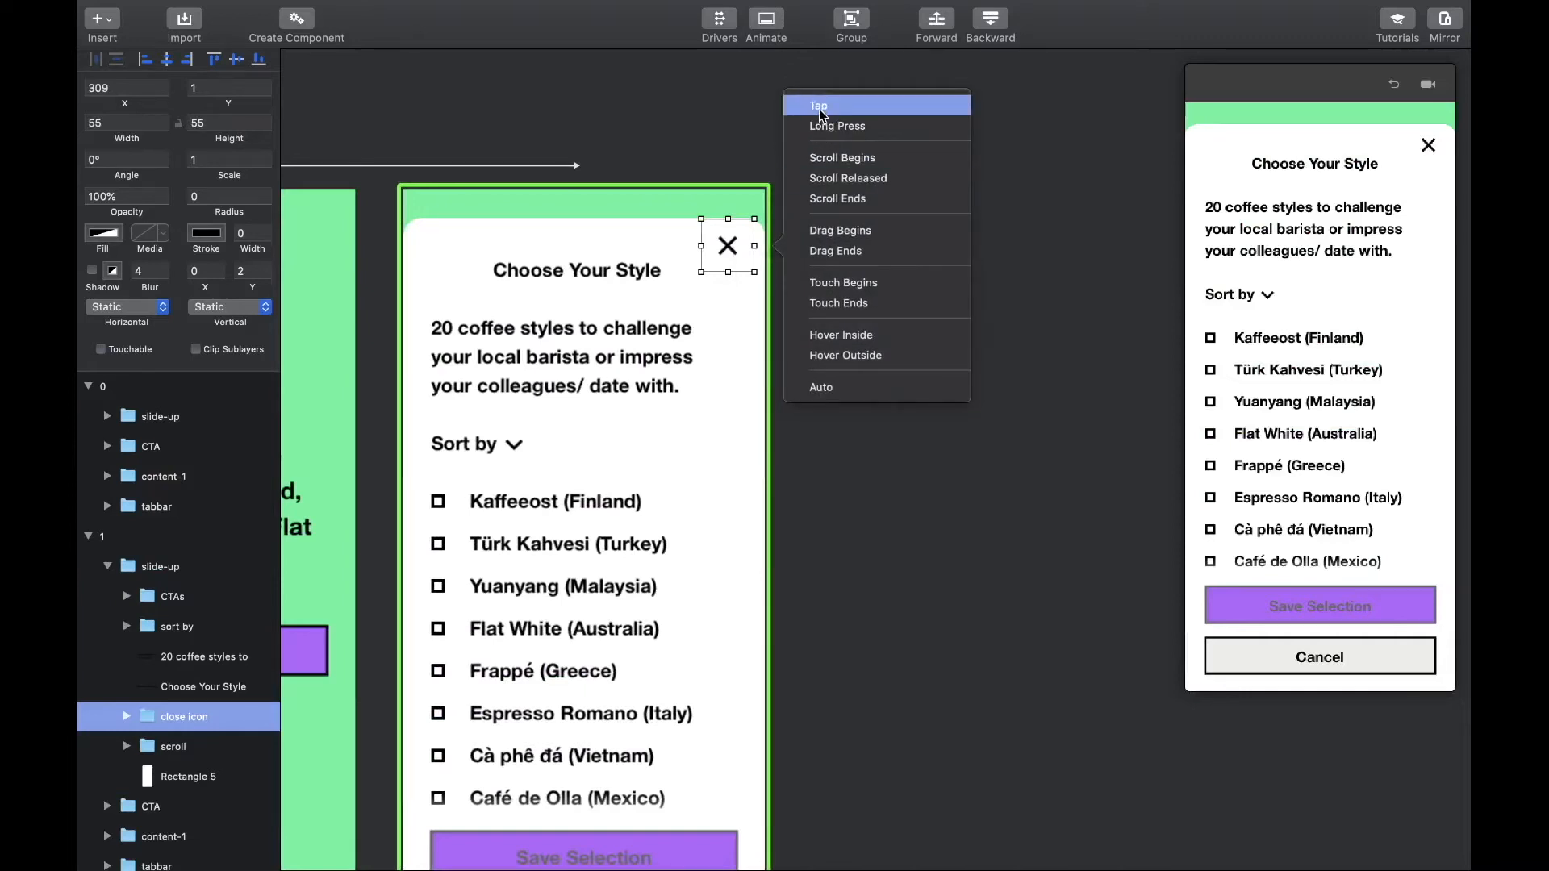
left_click(820, 114)
scroll(334, 402, "down", 3)
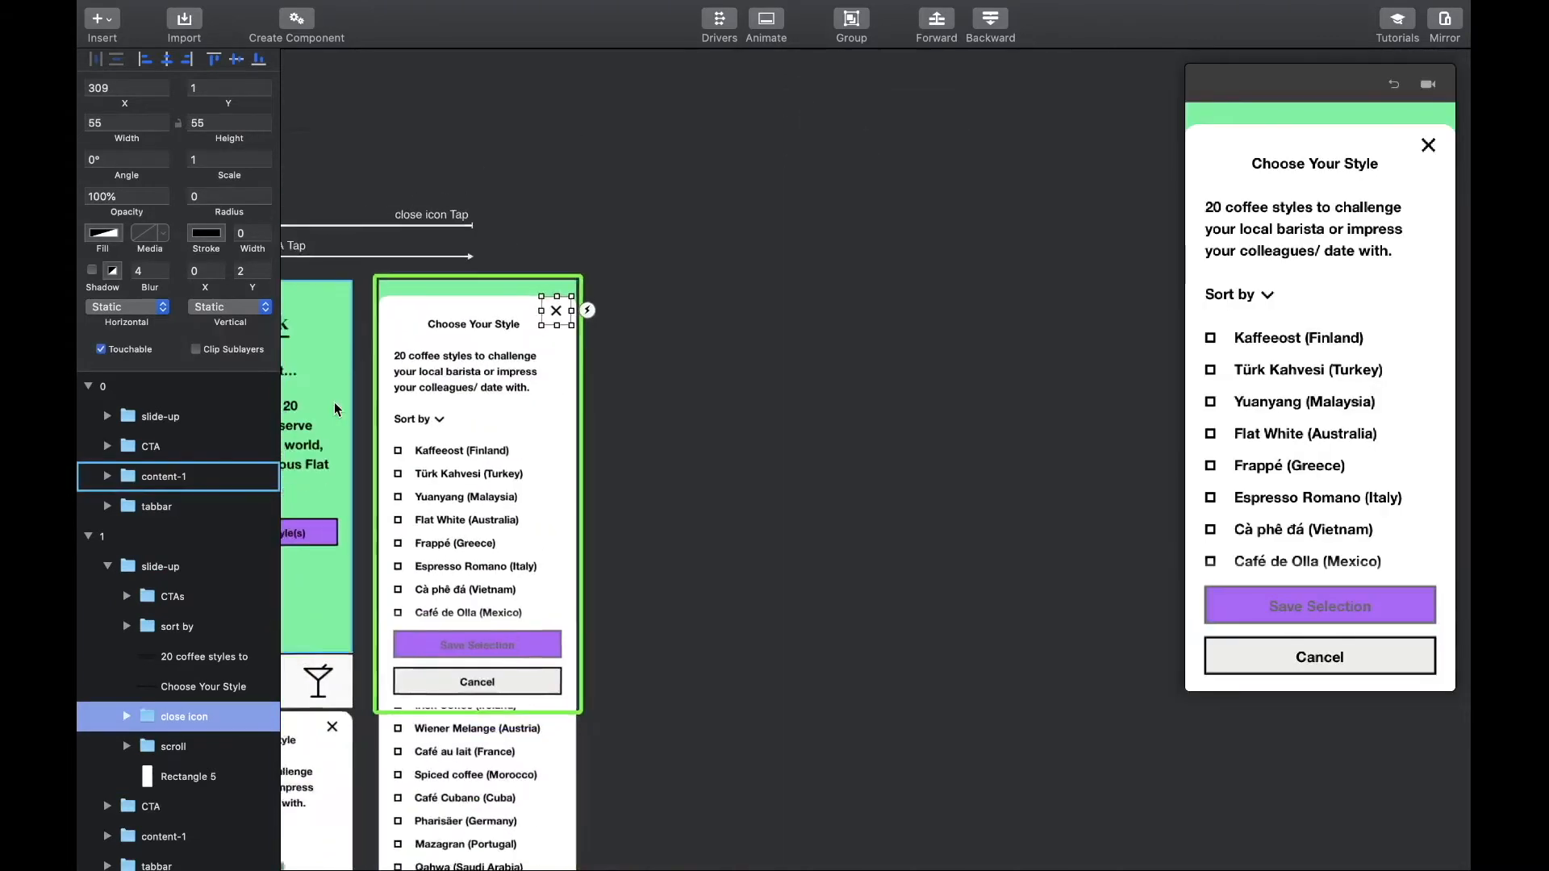
Step: Add a Tap transition from the Cancel button in artboard 1's slide-up group back to artboard 0
scroll(334, 402, "left", 5)
left_click(708, 667)
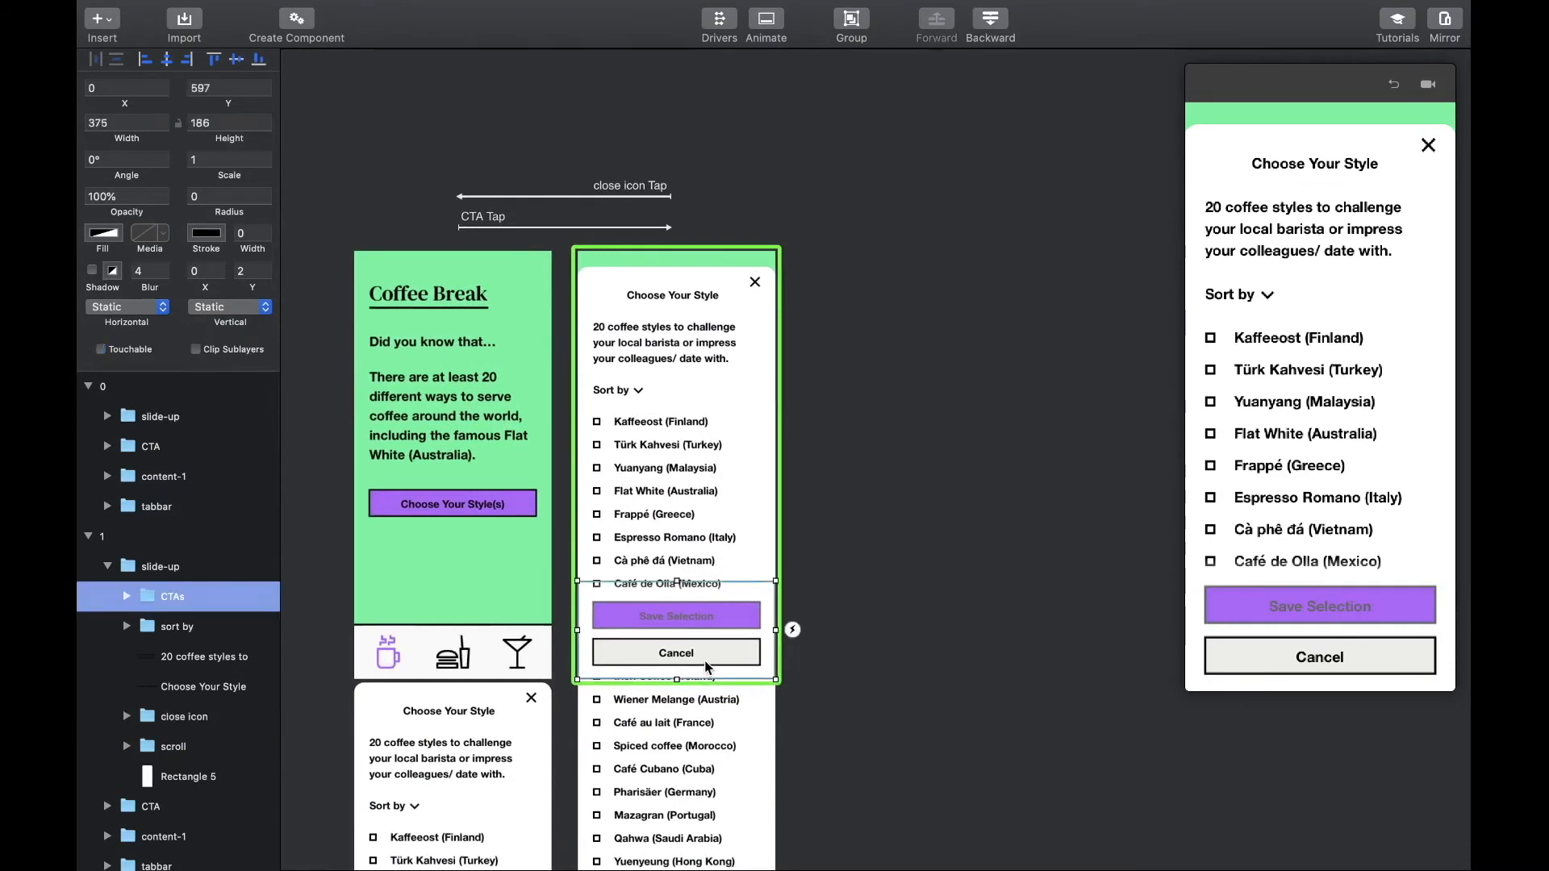
left_click(707, 666)
left_click(781, 651)
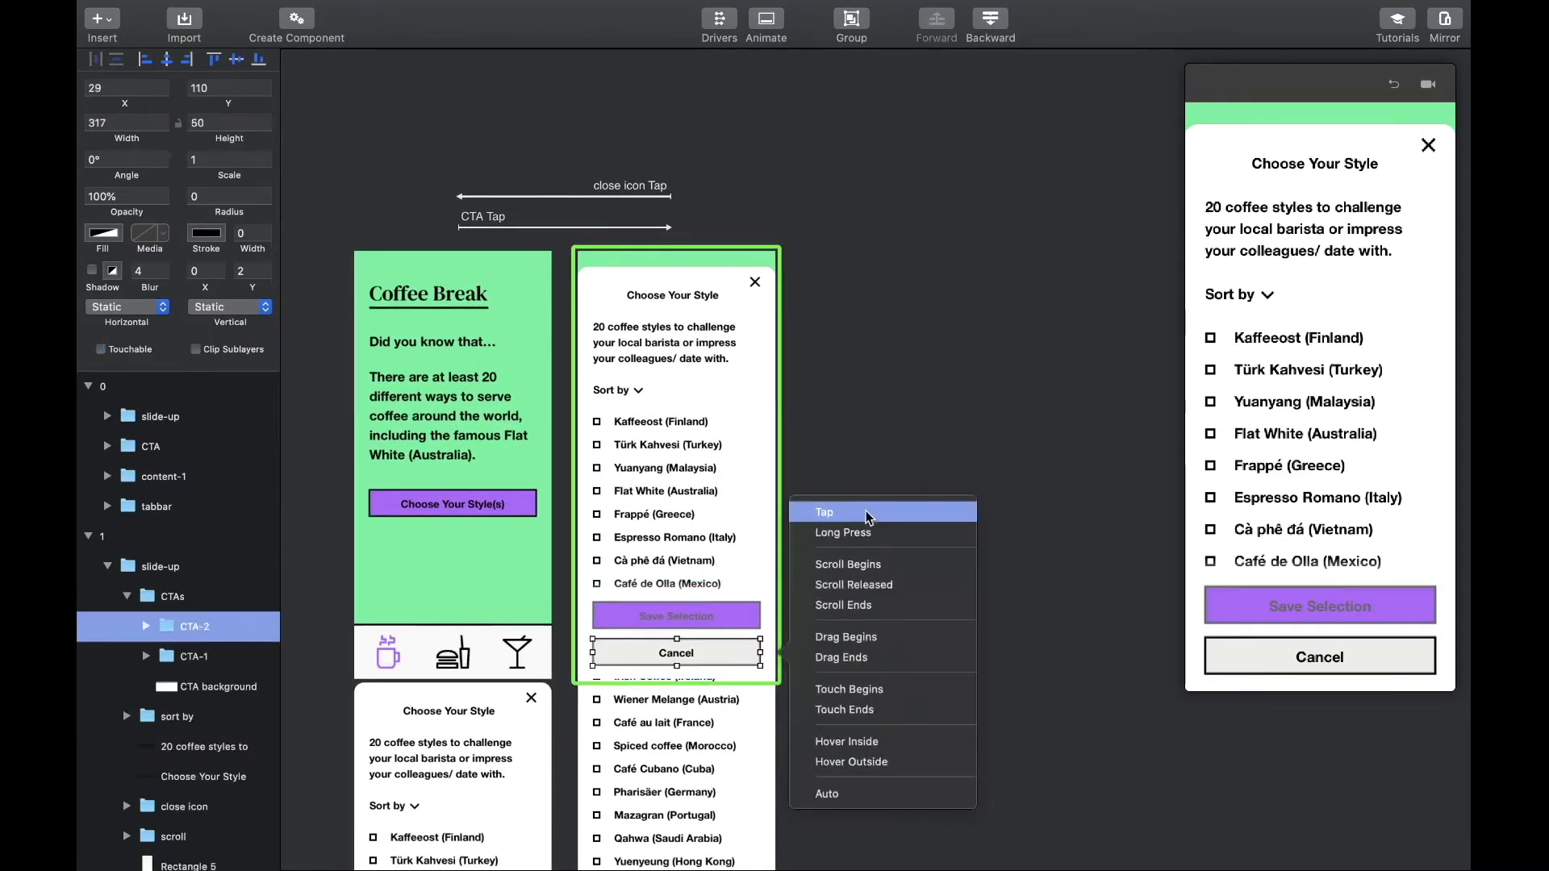
left_click(861, 518)
left_click(472, 593)
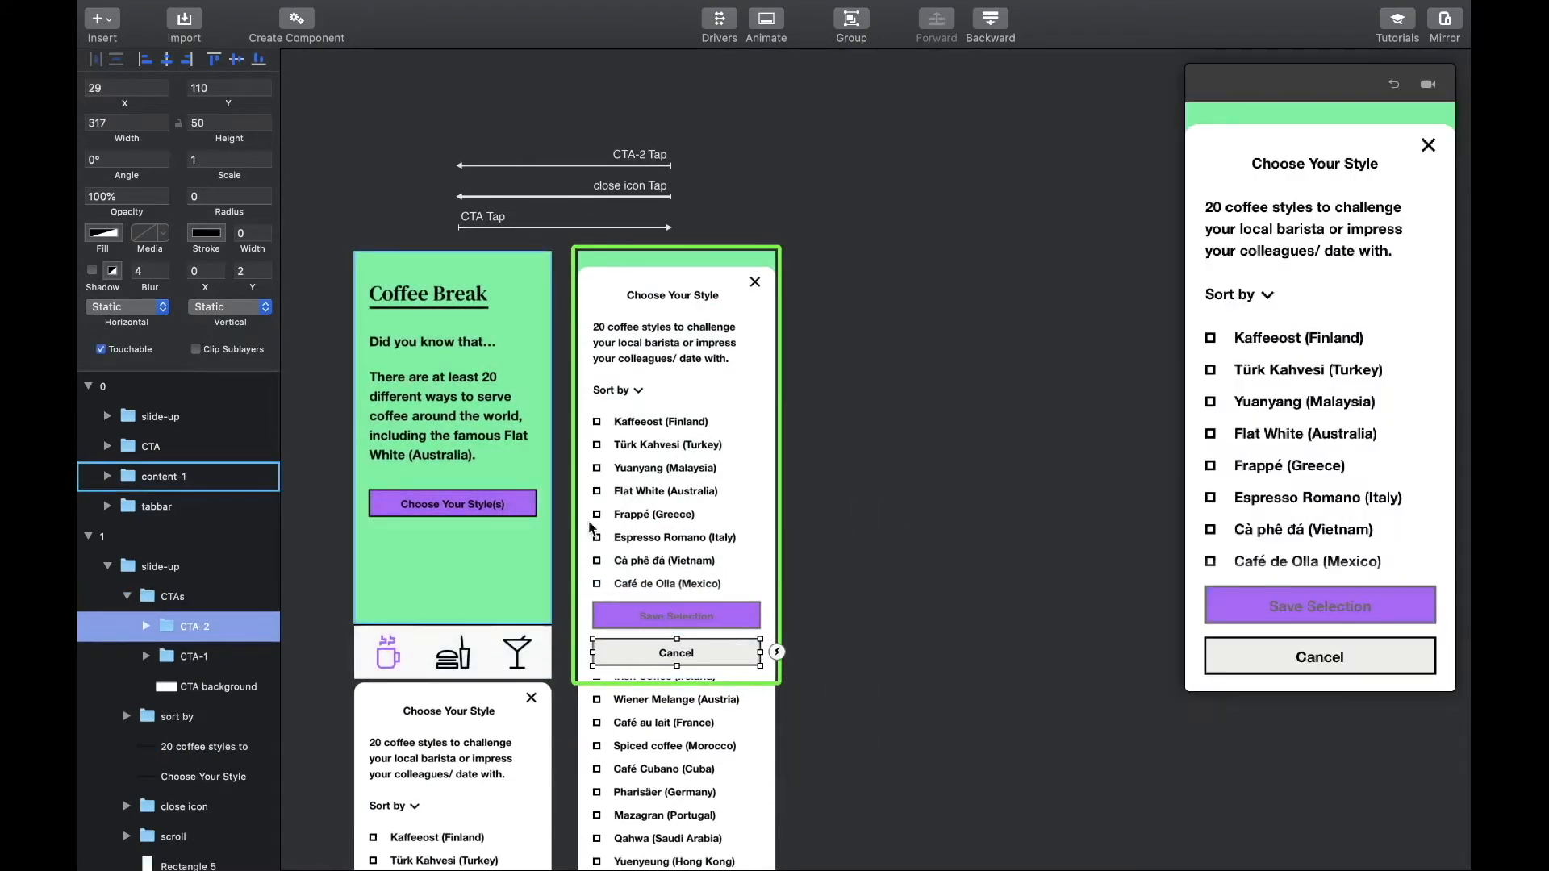
left_click(987, 454)
Step: Restart the preview and test opening the slide-up, closing it once with the close icon and once with Cancel
scroll(987, 454, "down", 3)
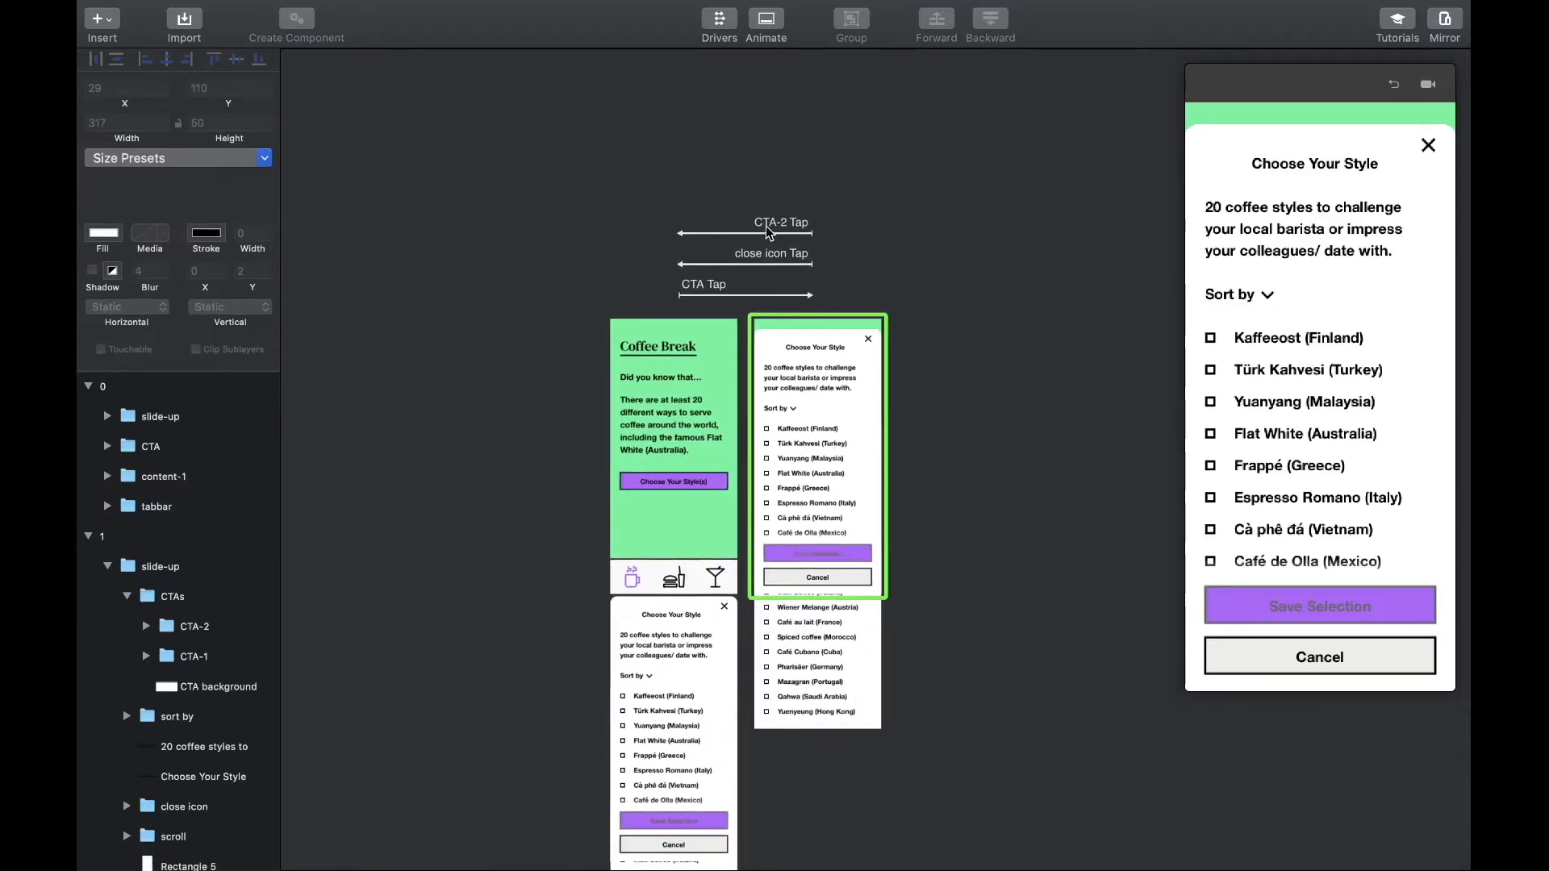
left_click(1395, 83)
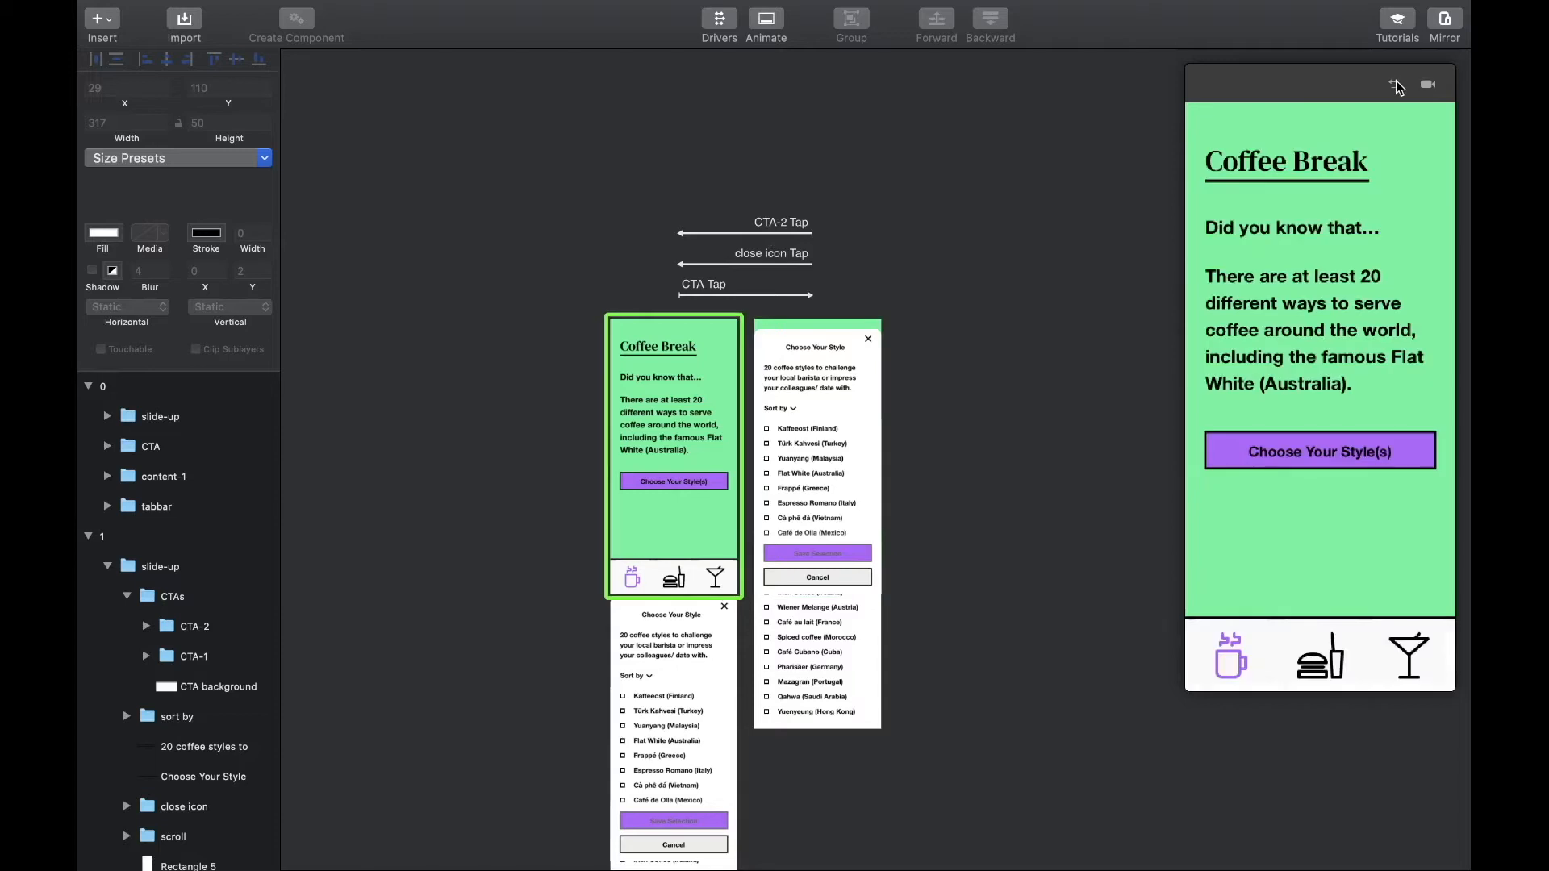
left_click(1318, 450)
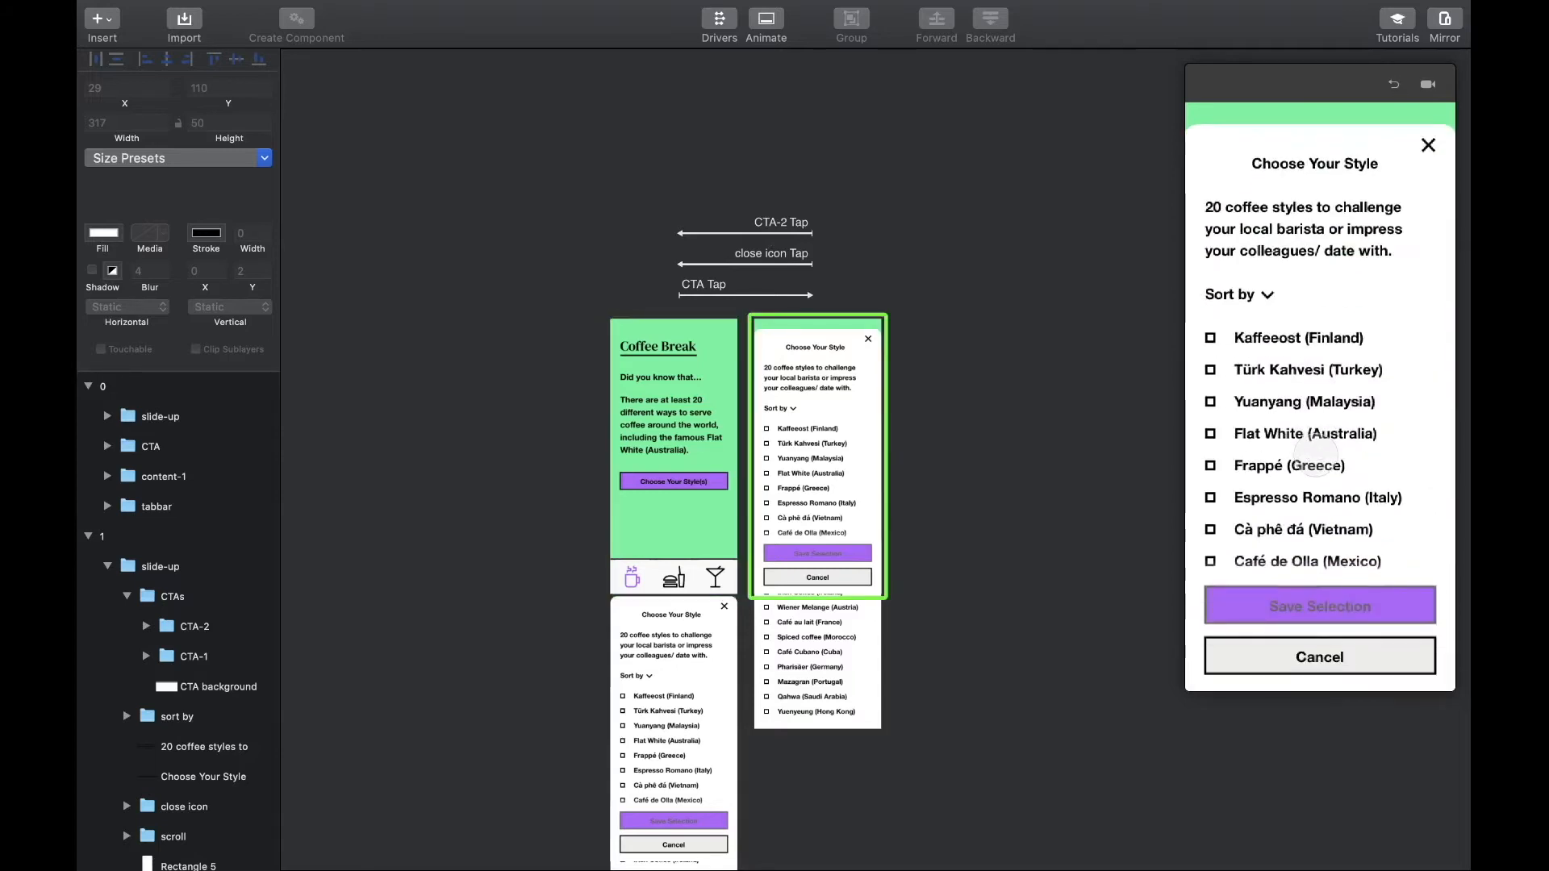
left_click(1429, 145)
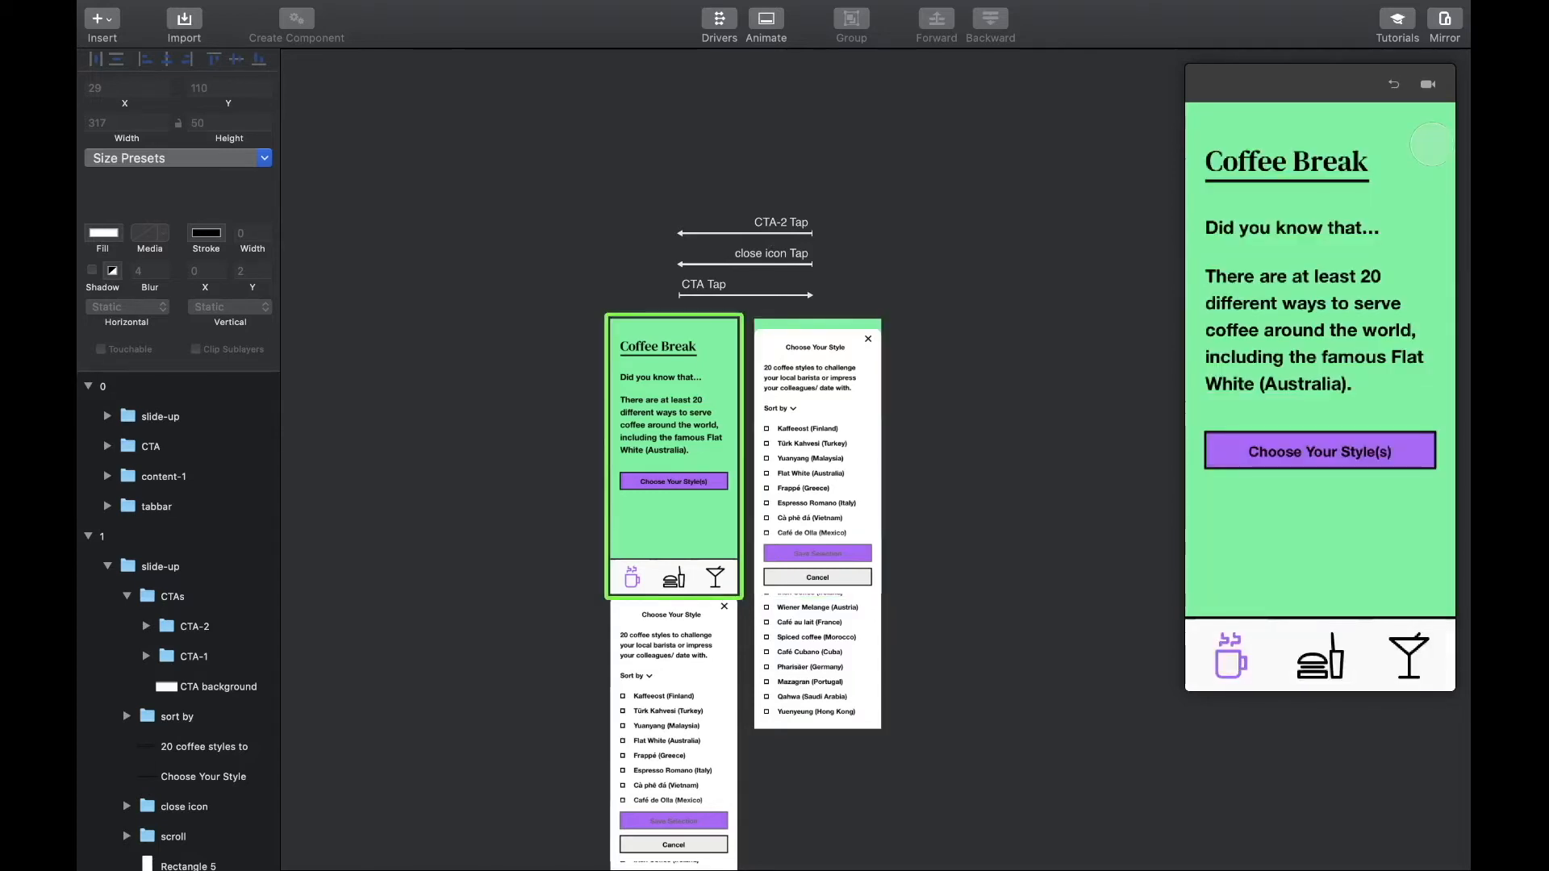
left_click(1318, 451)
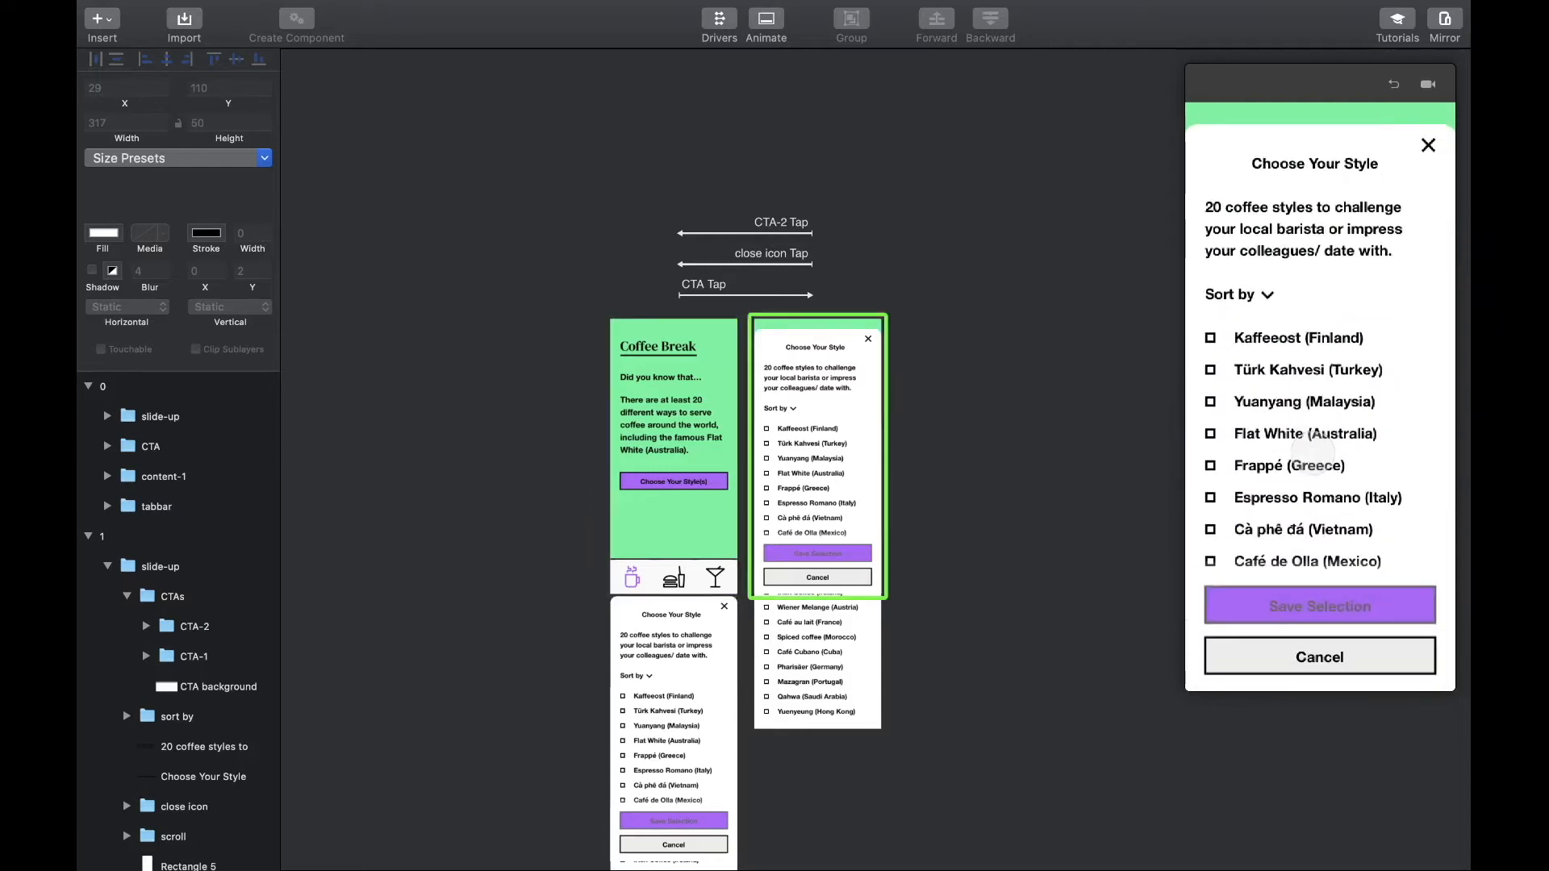
left_click(1339, 656)
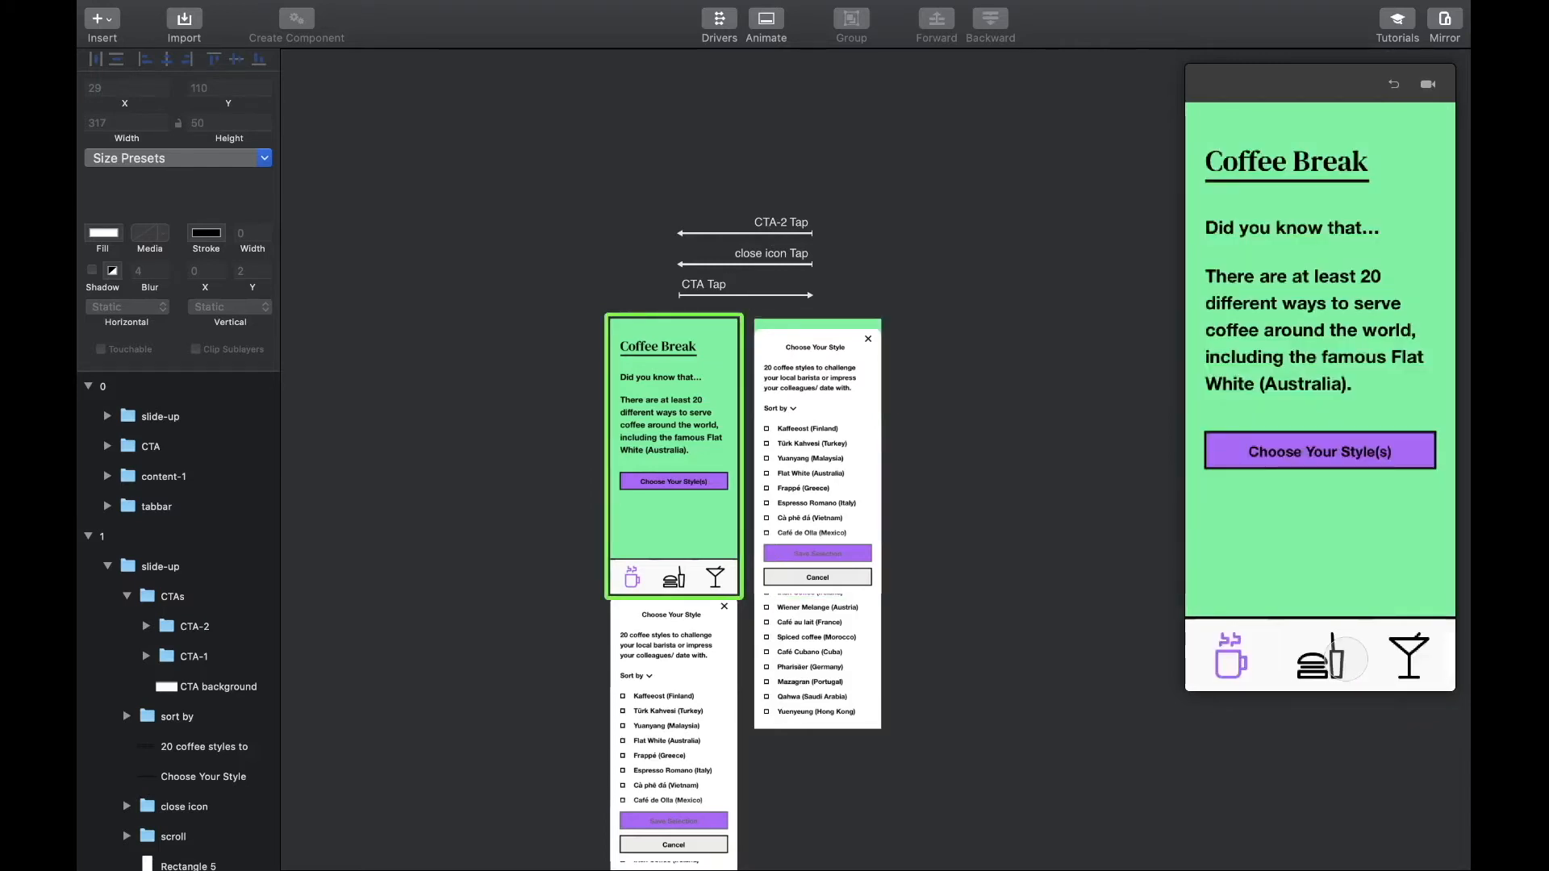
Step: Extend the slide-up's Center Y animation in the CTA Tap transition to about 0.5 s
left_click(703, 290)
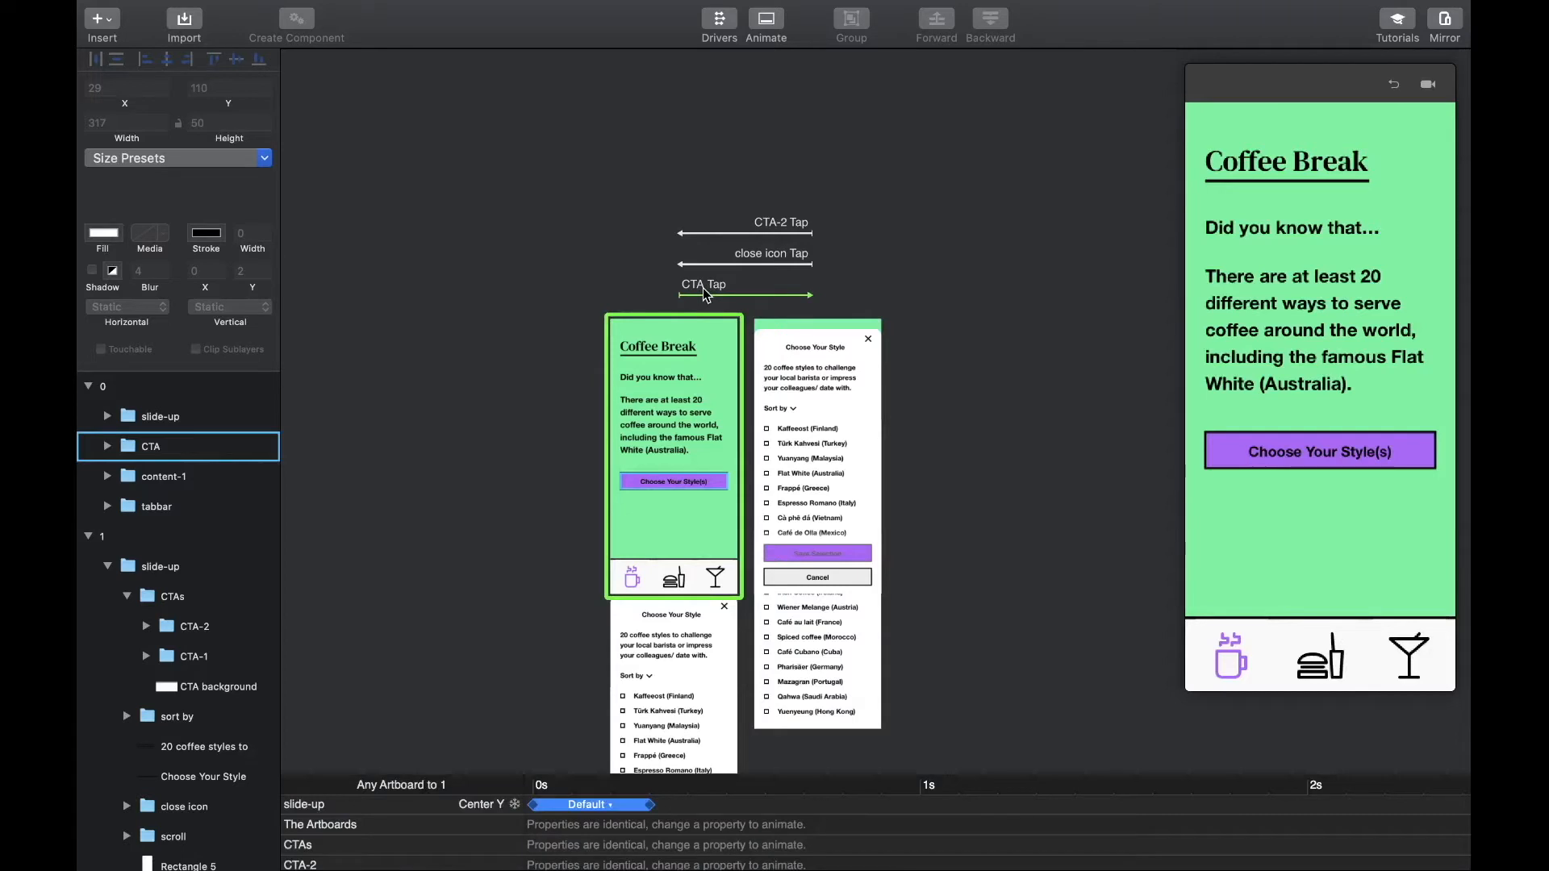
left_click(650, 804)
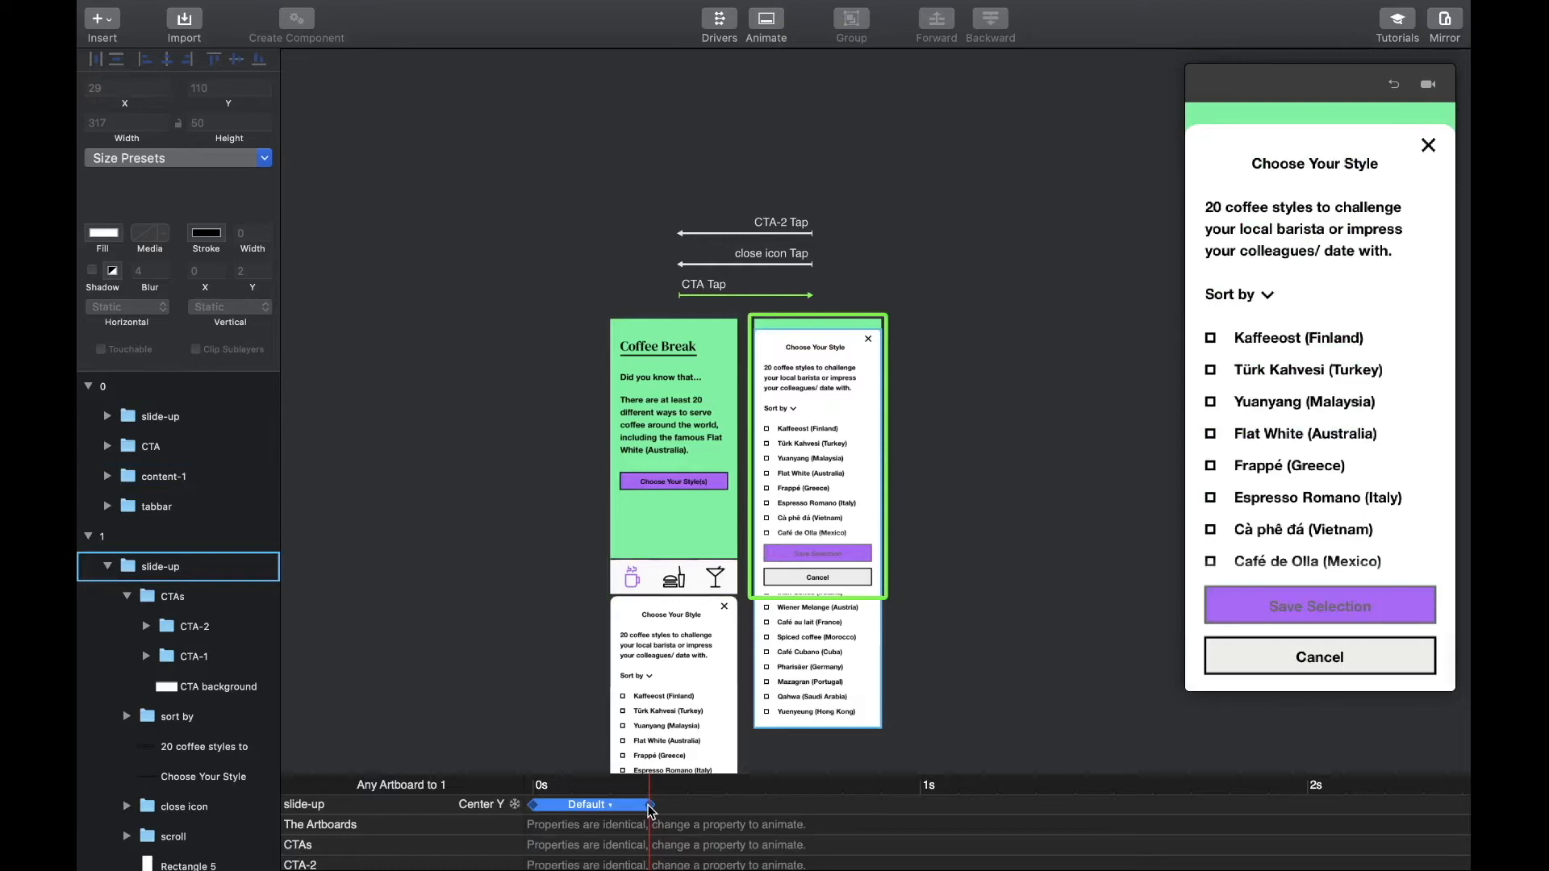
left_click_drag(650, 807, 848, 806)
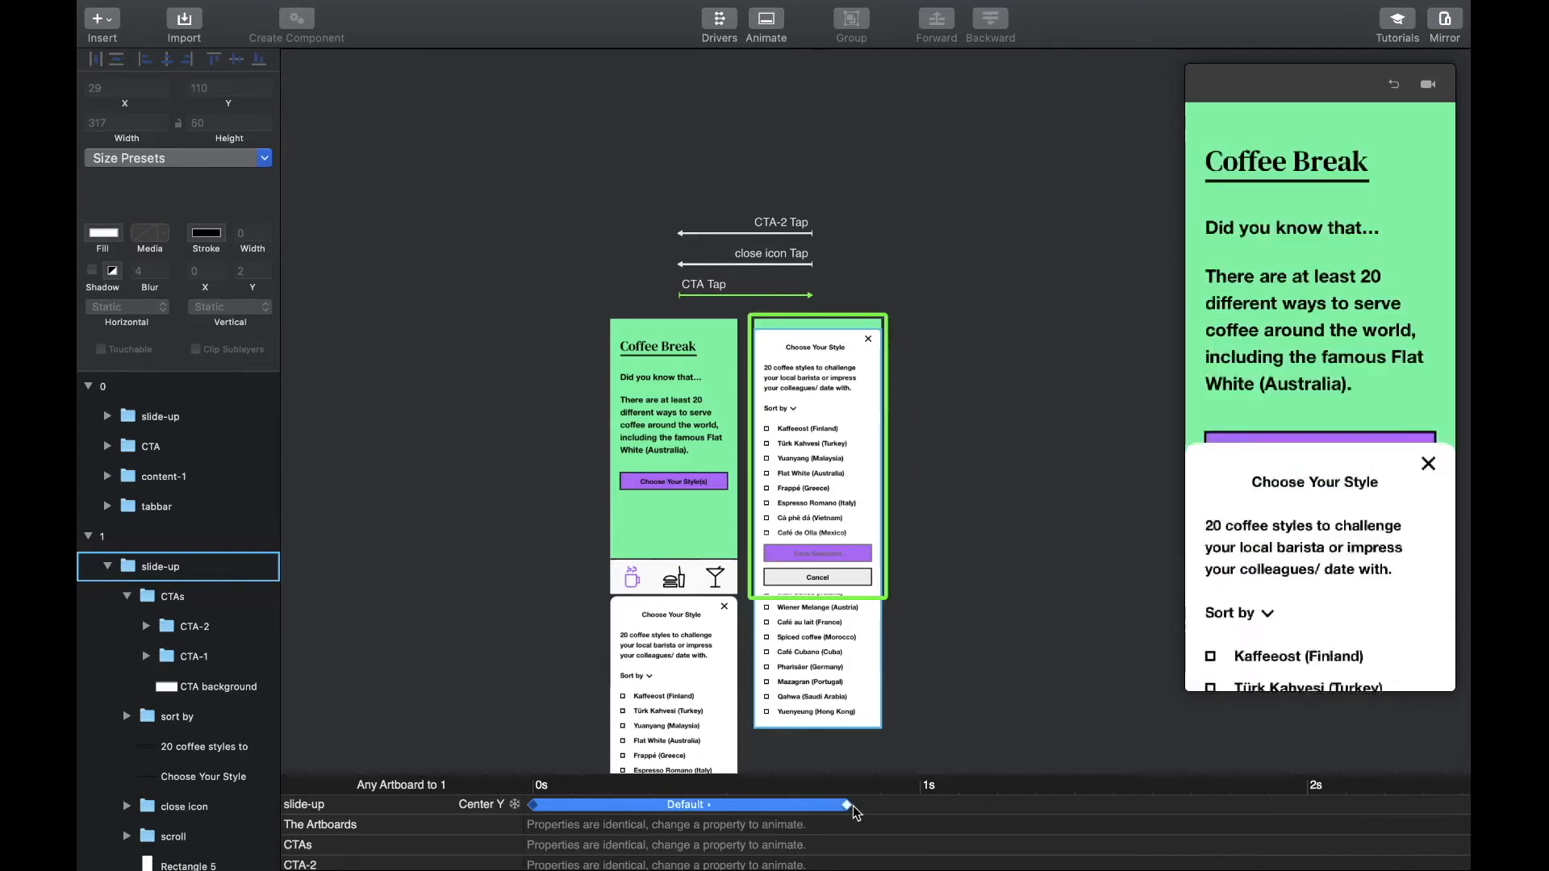
left_click_drag(849, 806, 730, 805)
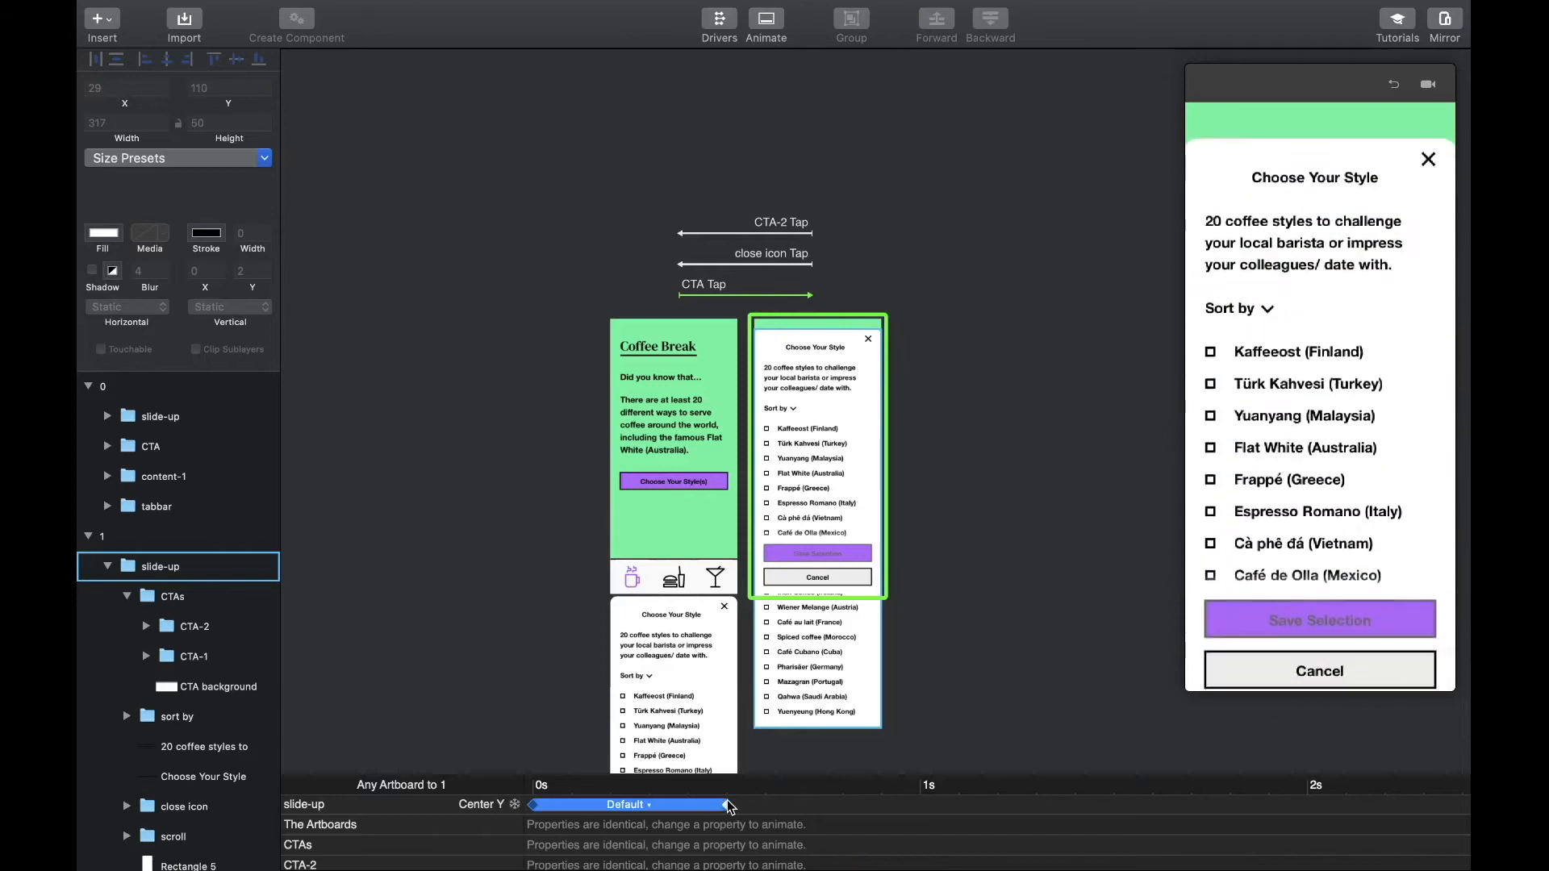
Step: Extend the slide-up animation of the close icon Tap transition to about 0.5 s, and hide the timeline with the CTA-2 Tap transition selected
left_click(795, 253)
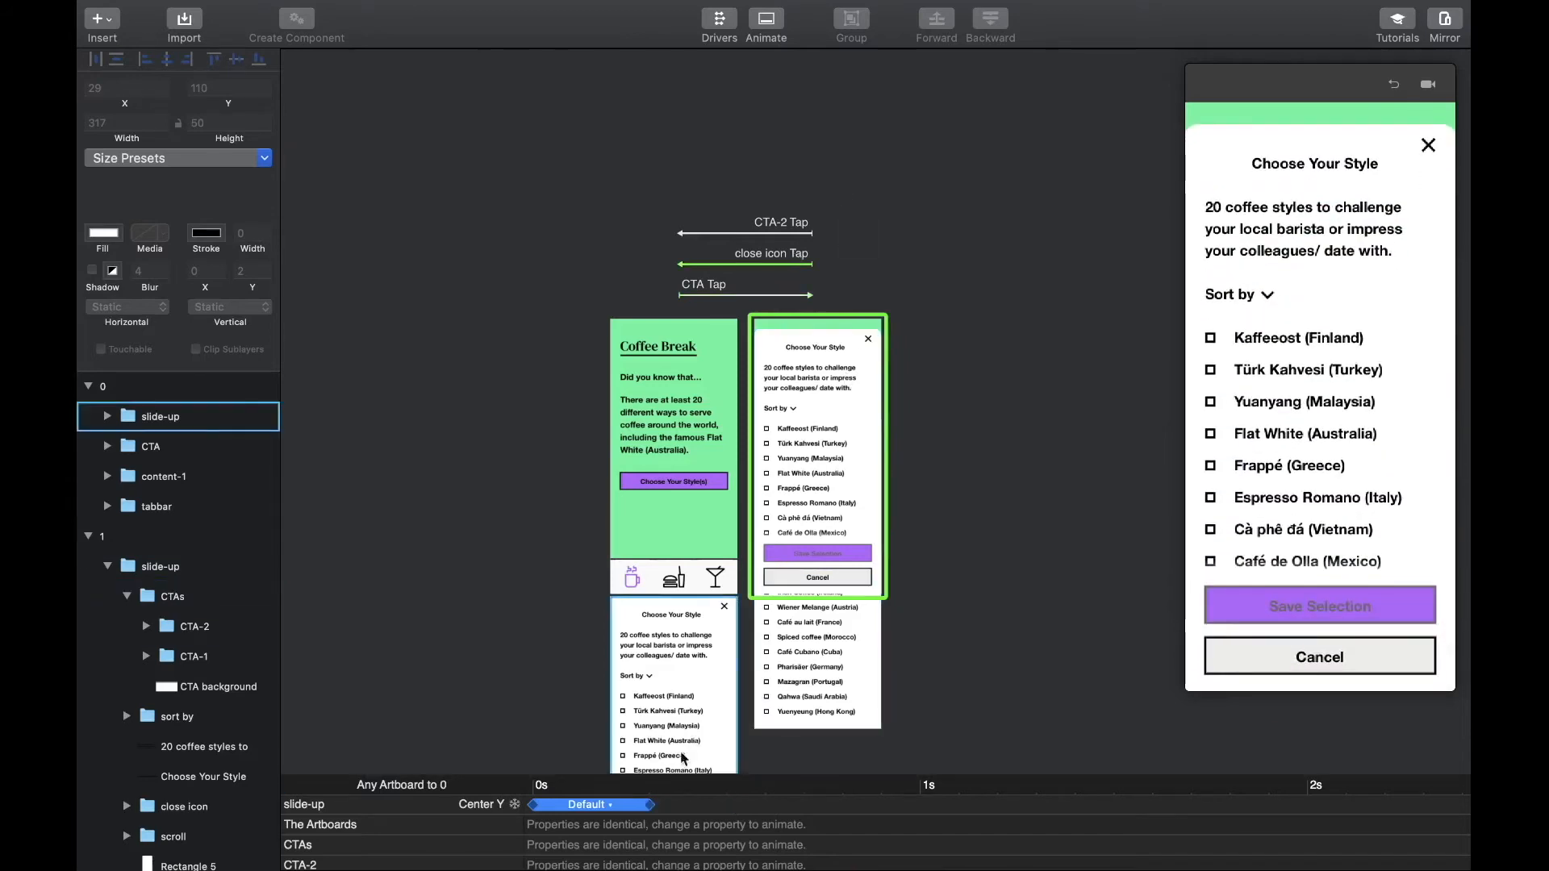
left_click_drag(651, 805, 730, 807)
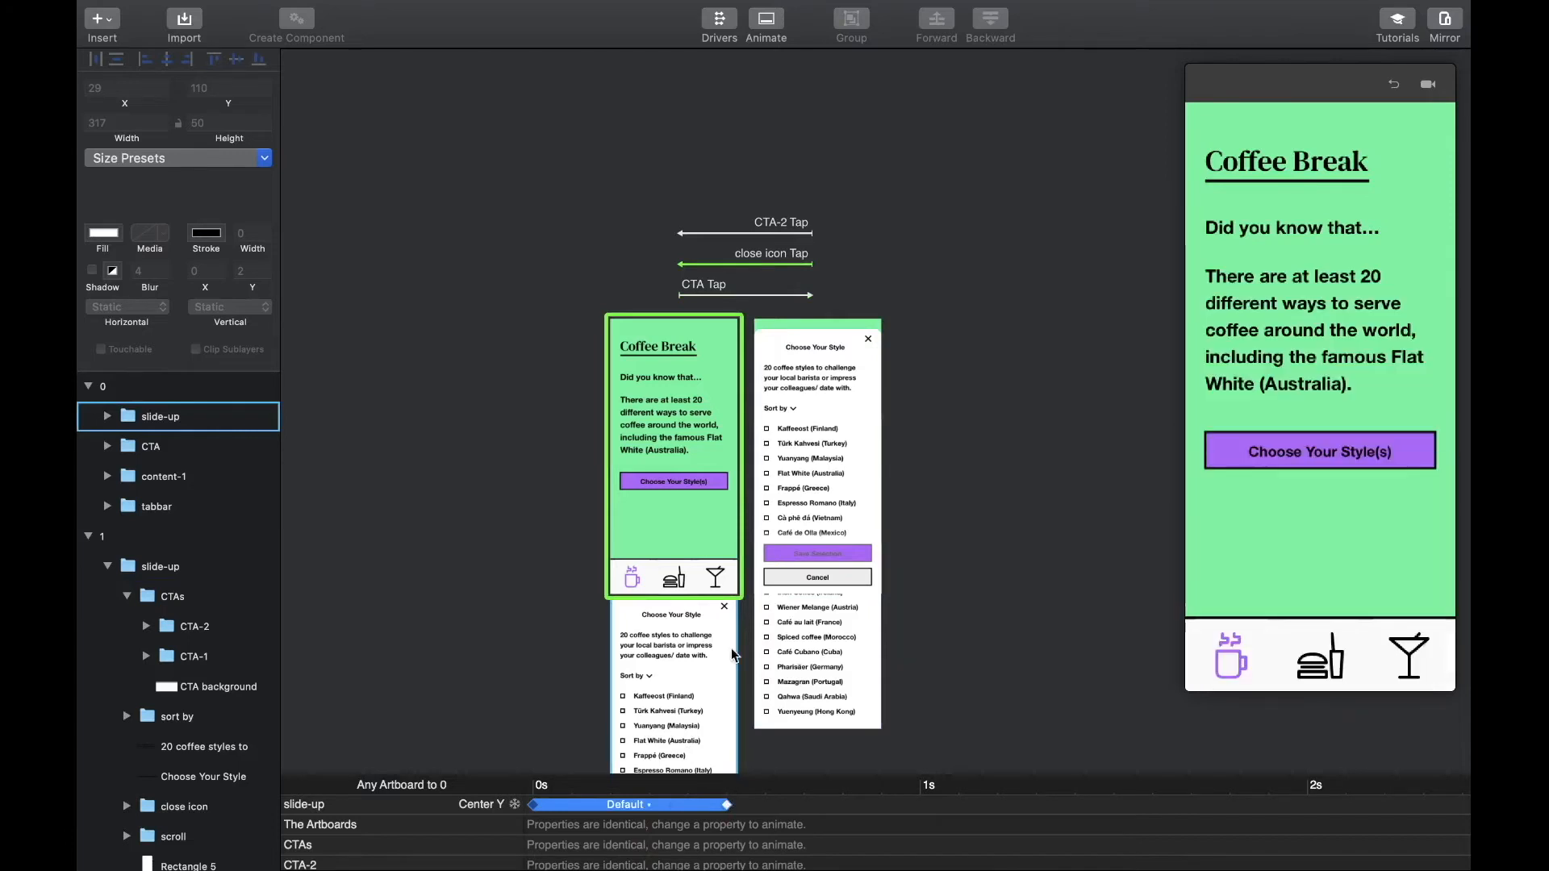
left_click(781, 233)
left_click_drag(726, 773, 738, 868)
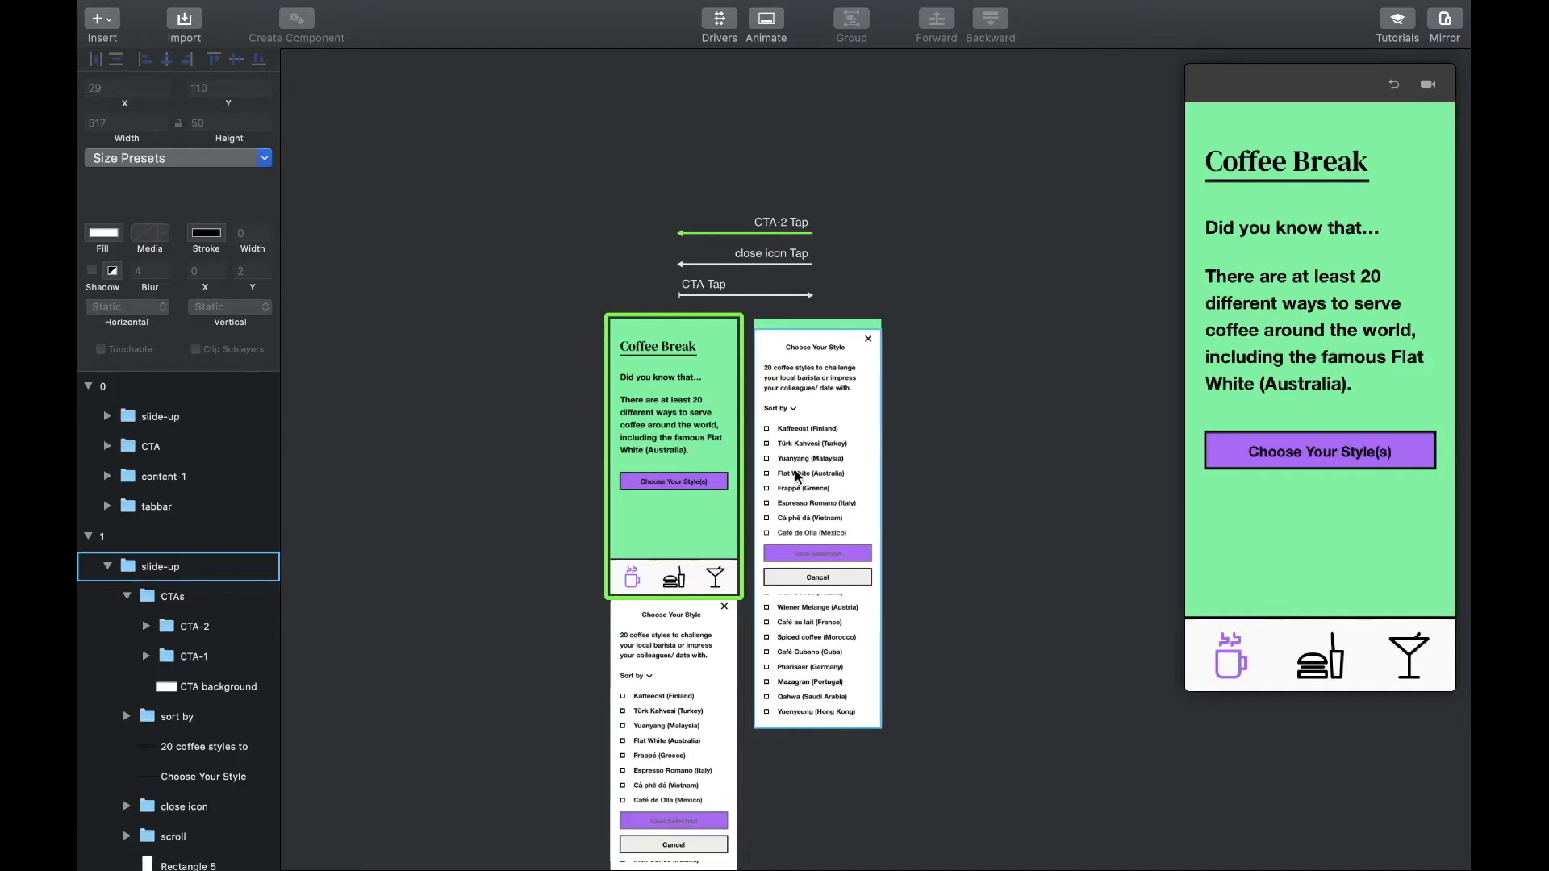
Step: Rename the checkbox rectangle beside Yuanyang (Malaysia) on artboard 1 as checkbox_empty
scroll(795, 476, "up", 5)
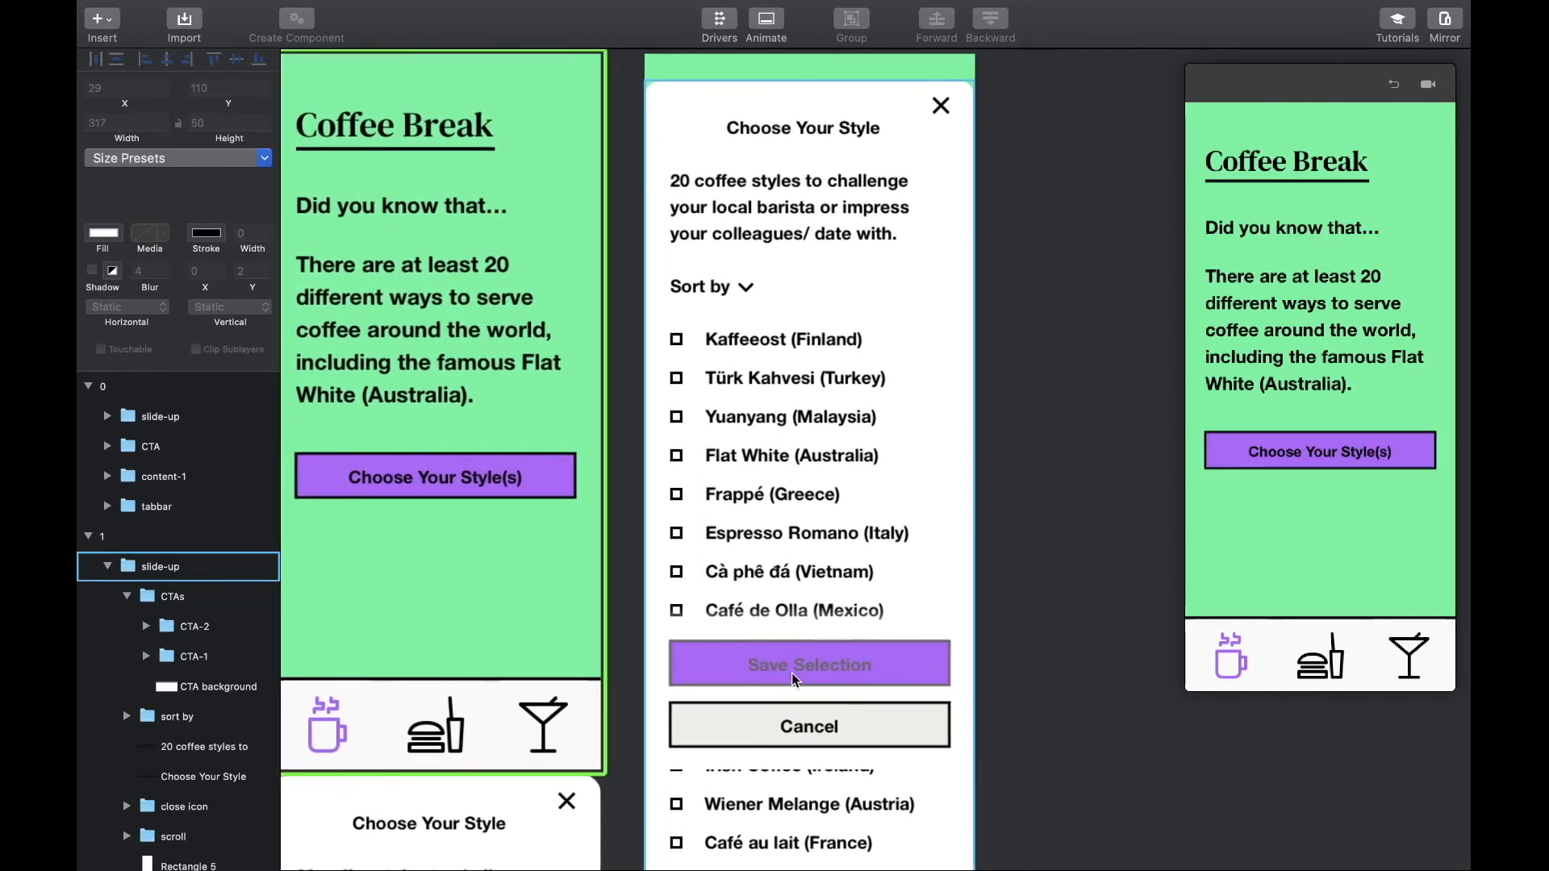
left_click(678, 421)
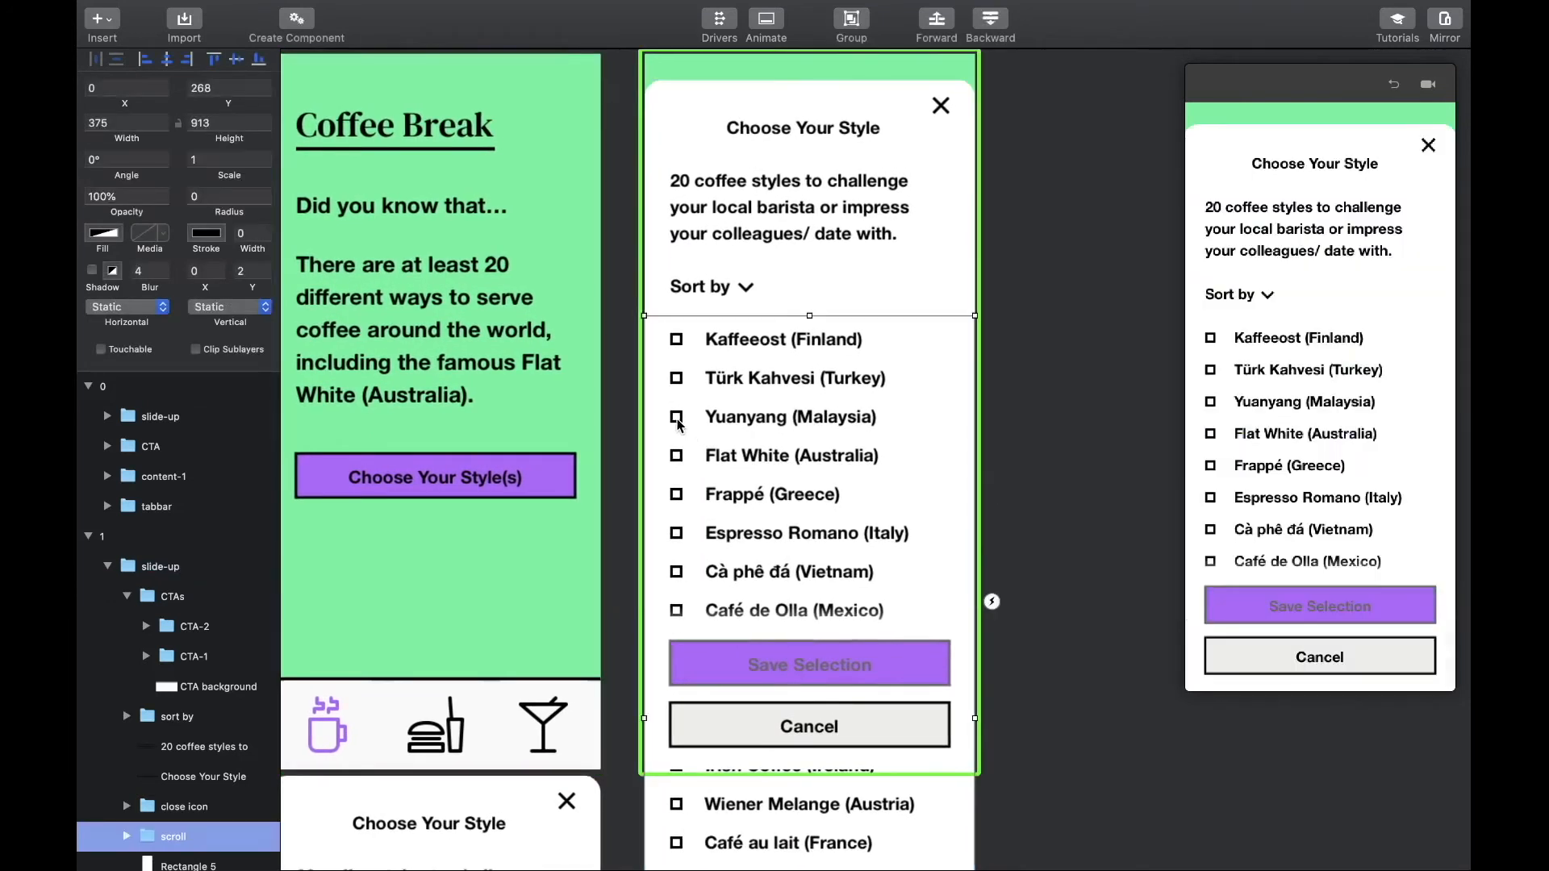
left_click(677, 422)
scroll(172, 710, "down", 5)
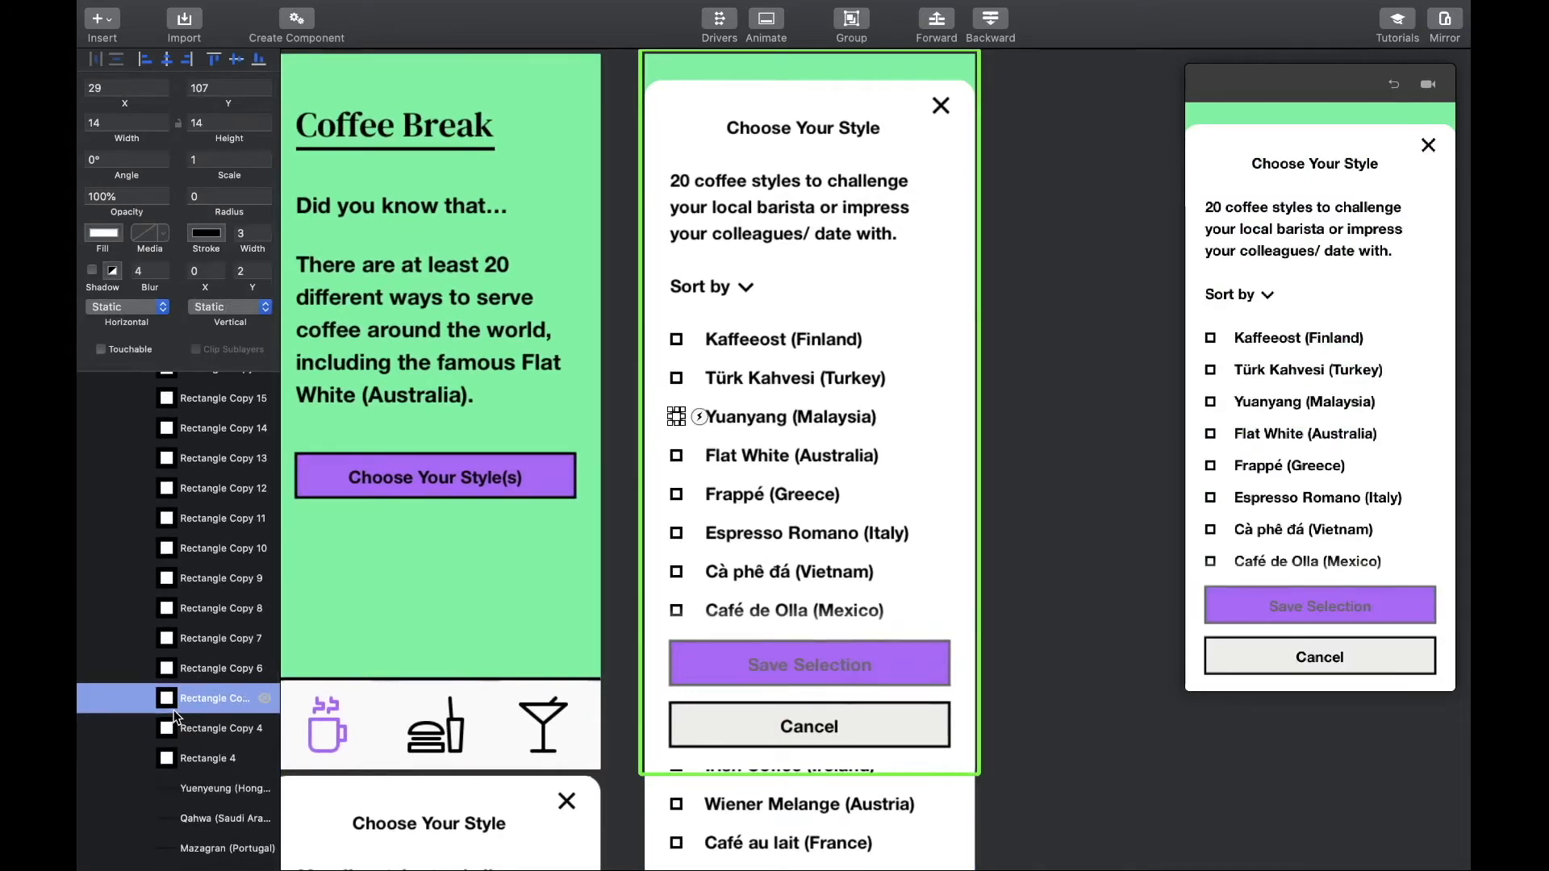
double_click(201, 700)
type("check")
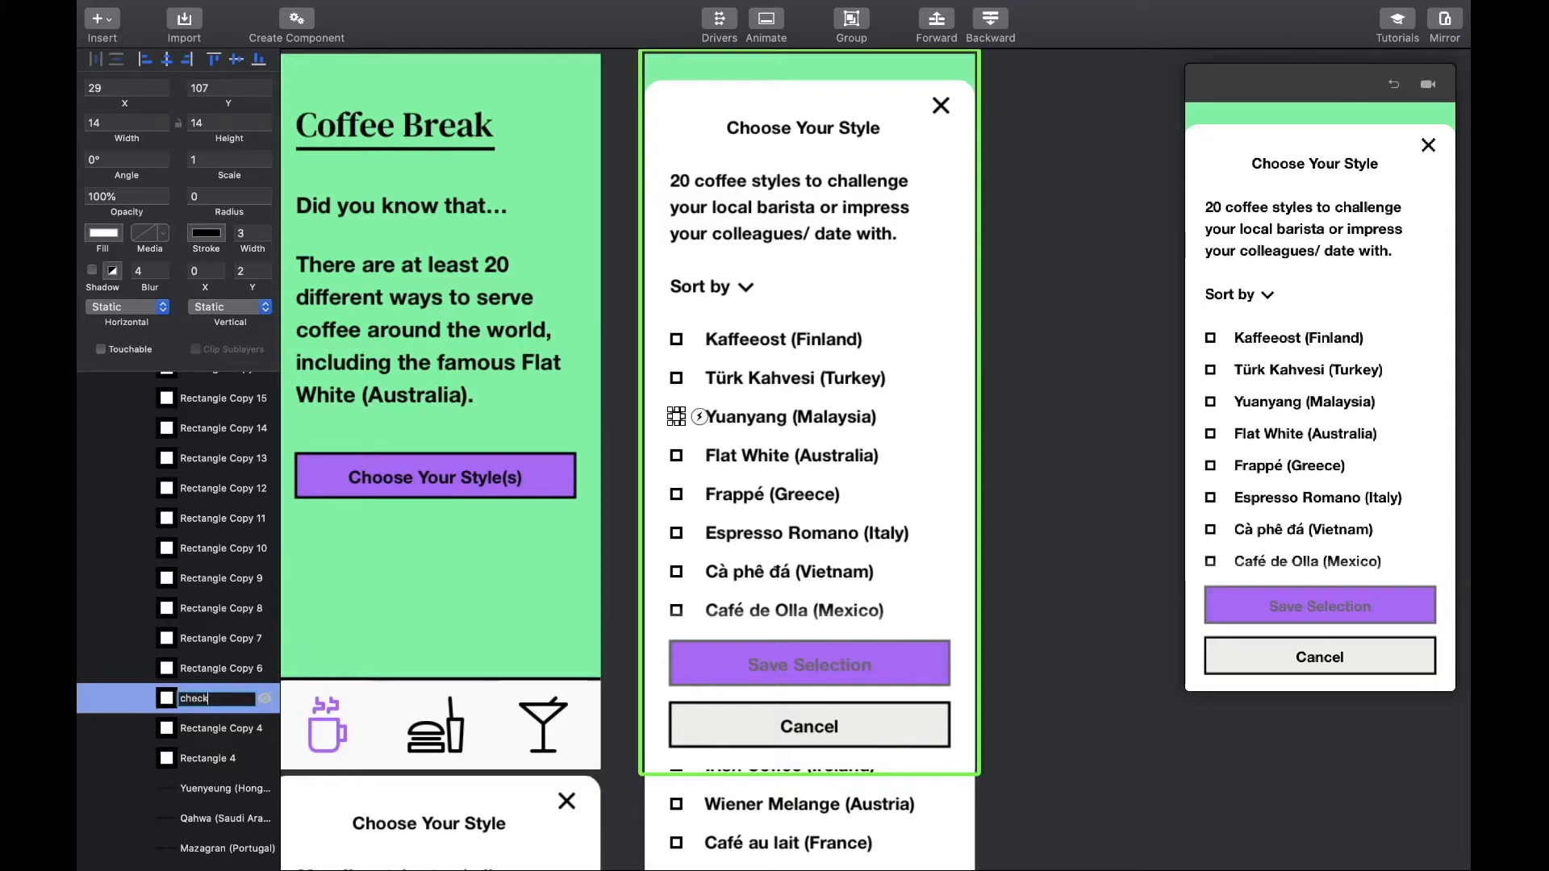
type("box_empty")
key("Return")
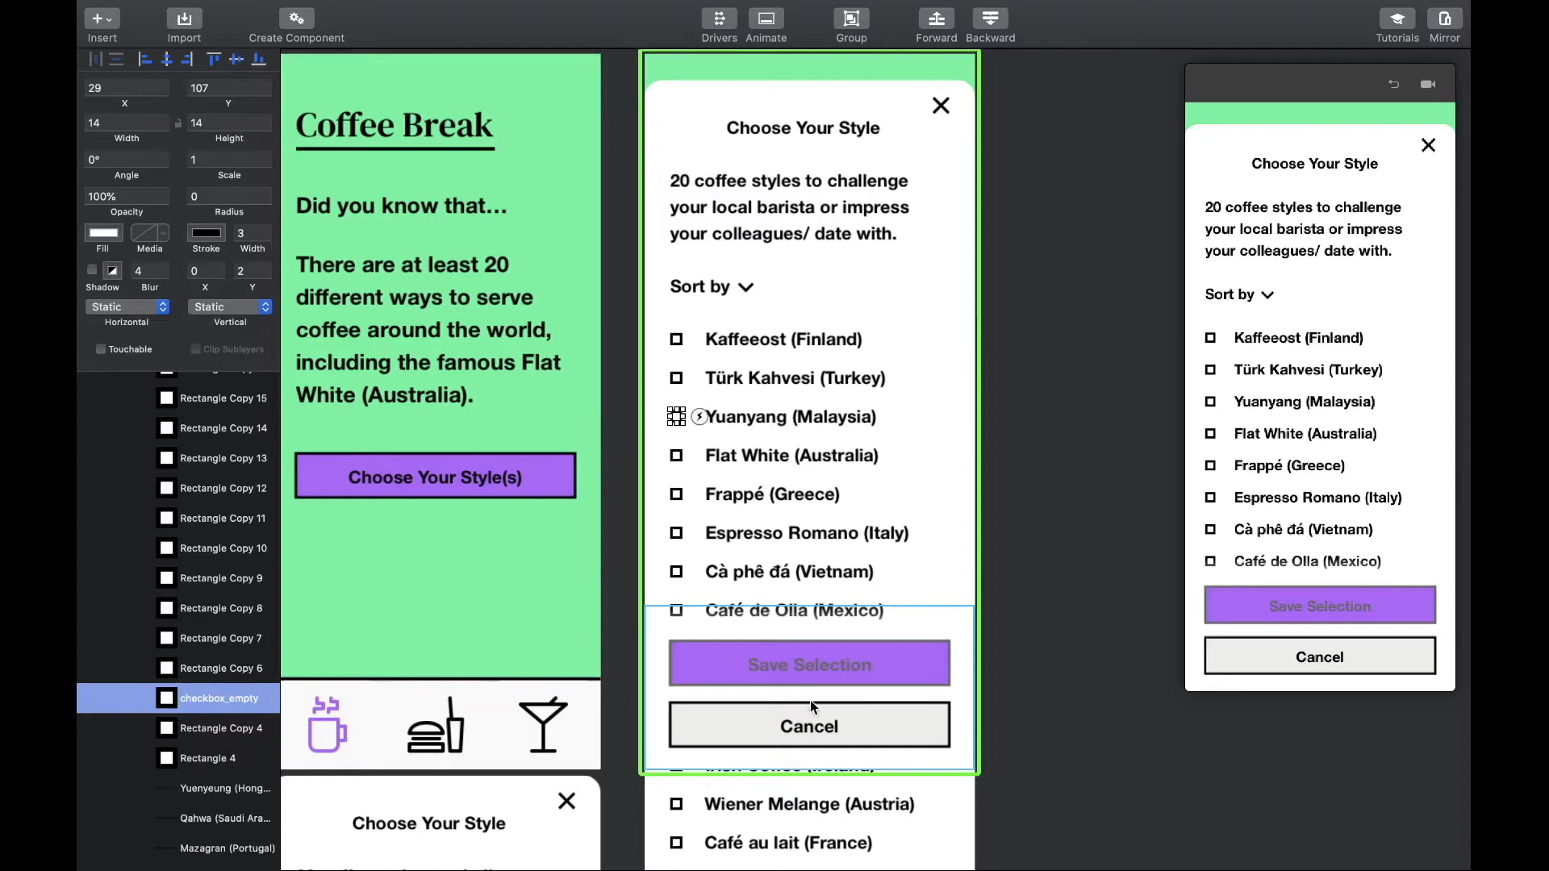
left_click(1067, 602)
Step: Switch to Sketch, select artboard 2 and import it into Principle from the principle-series_all-episodes document at 1x
scroll(1067, 601, "down", 5)
scroll(1067, 602, "right", 2)
scroll(1068, 602, "right", 2)
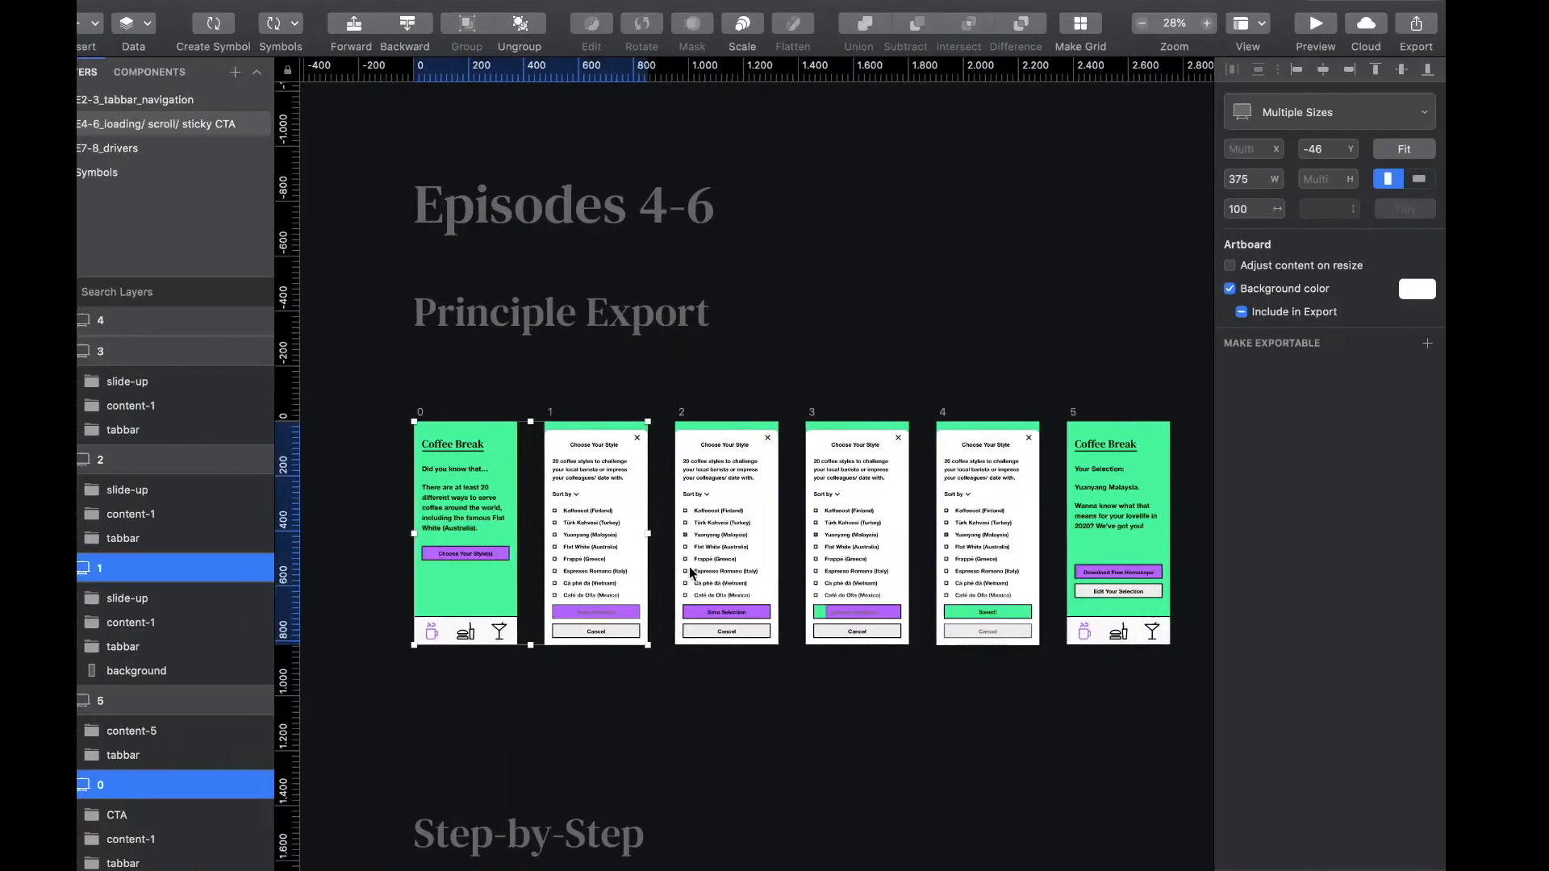
scroll(747, 473, "up", 5)
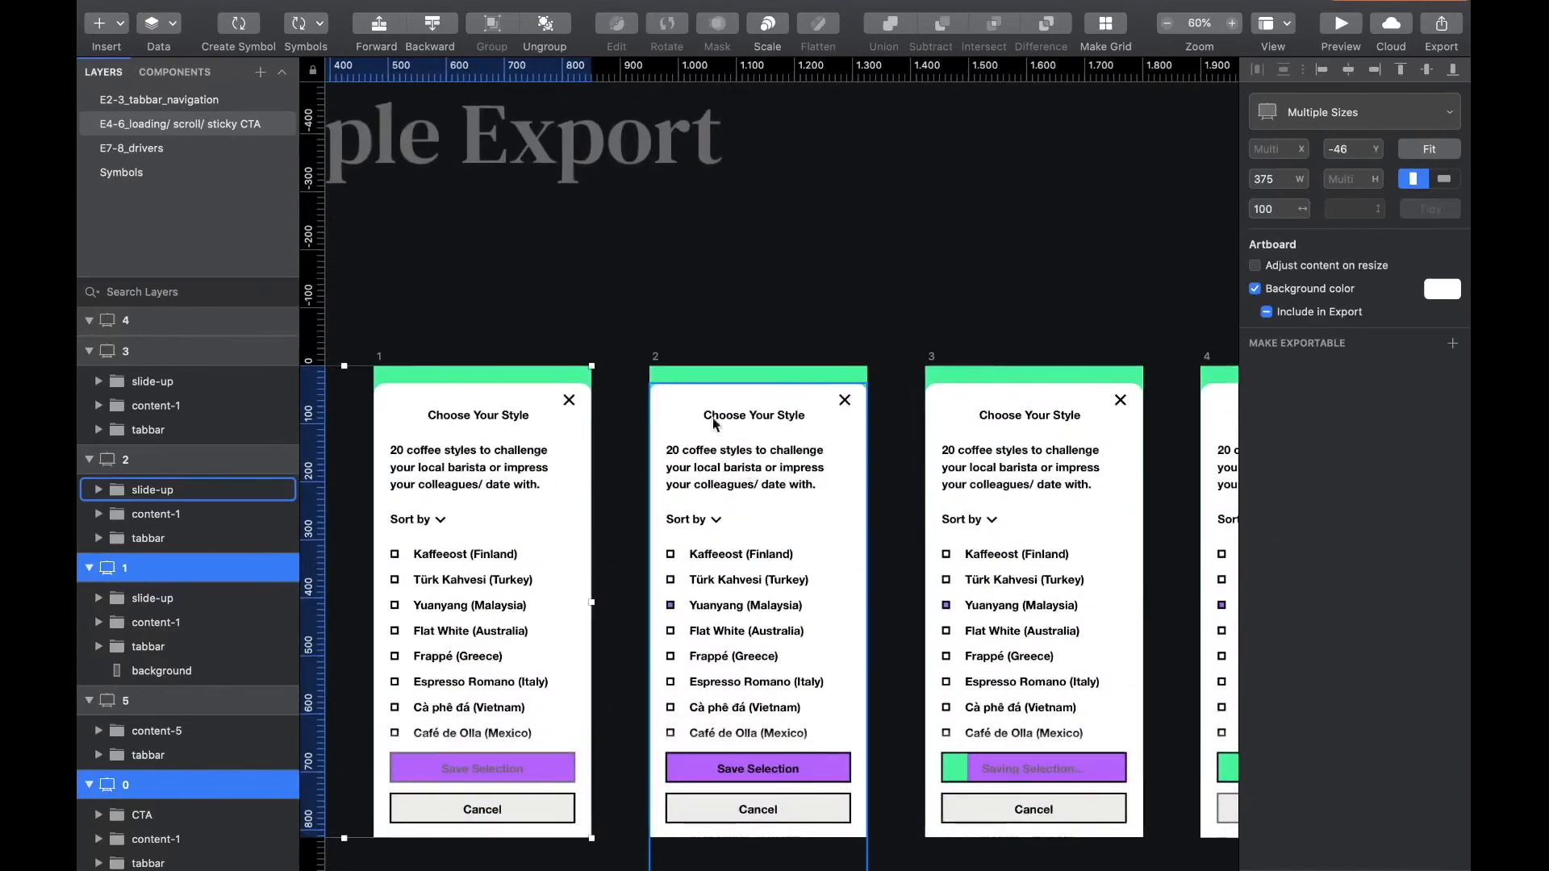
left_click(655, 359)
key("ctrl+Right")
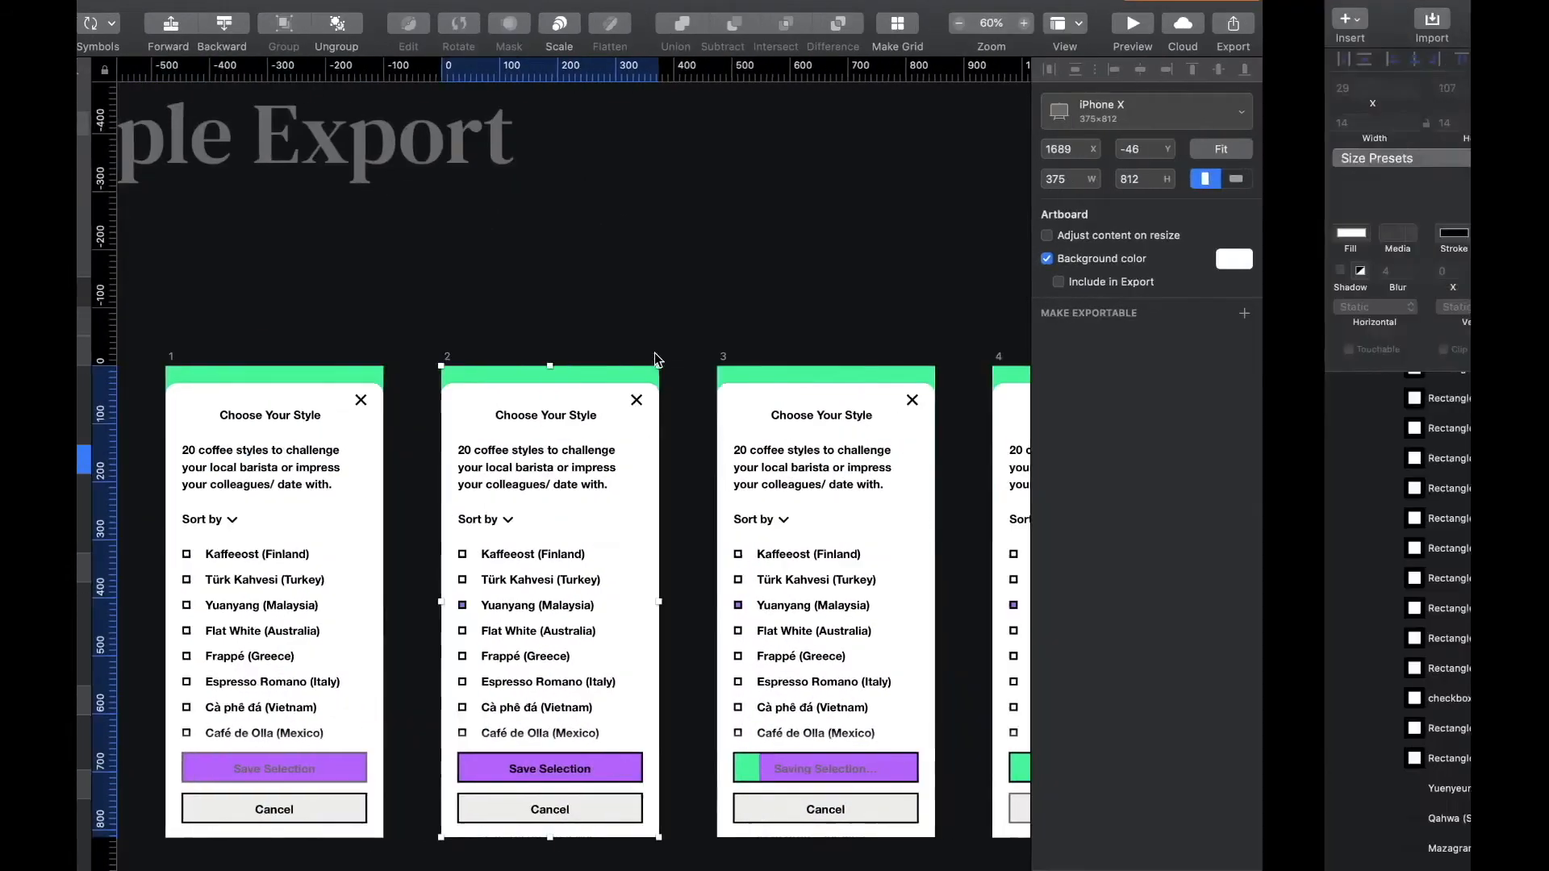
left_click(203, 32)
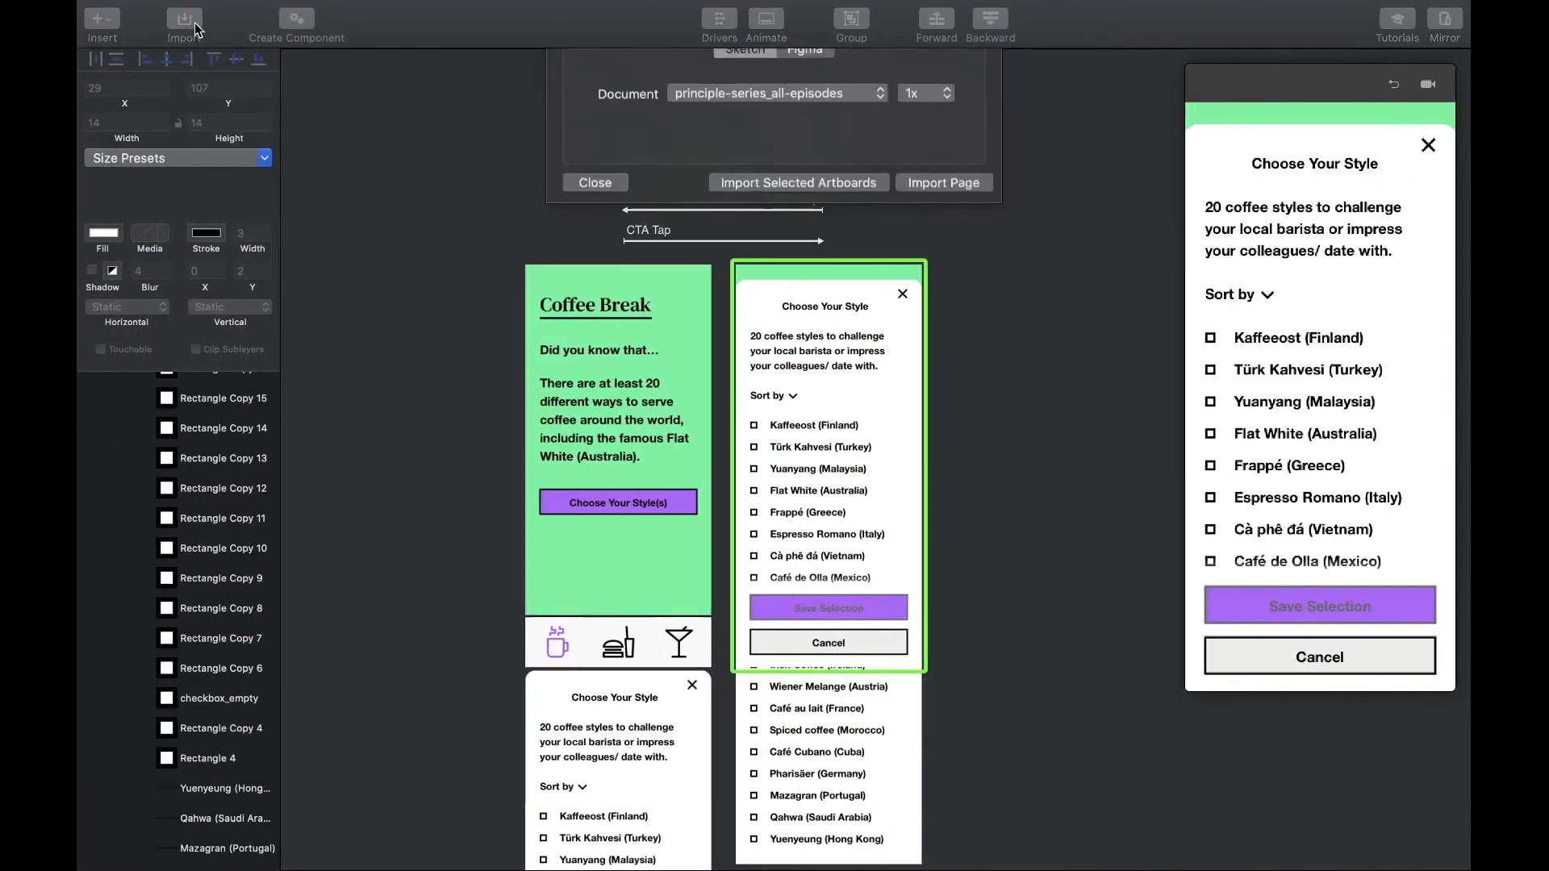
left_click(794, 213)
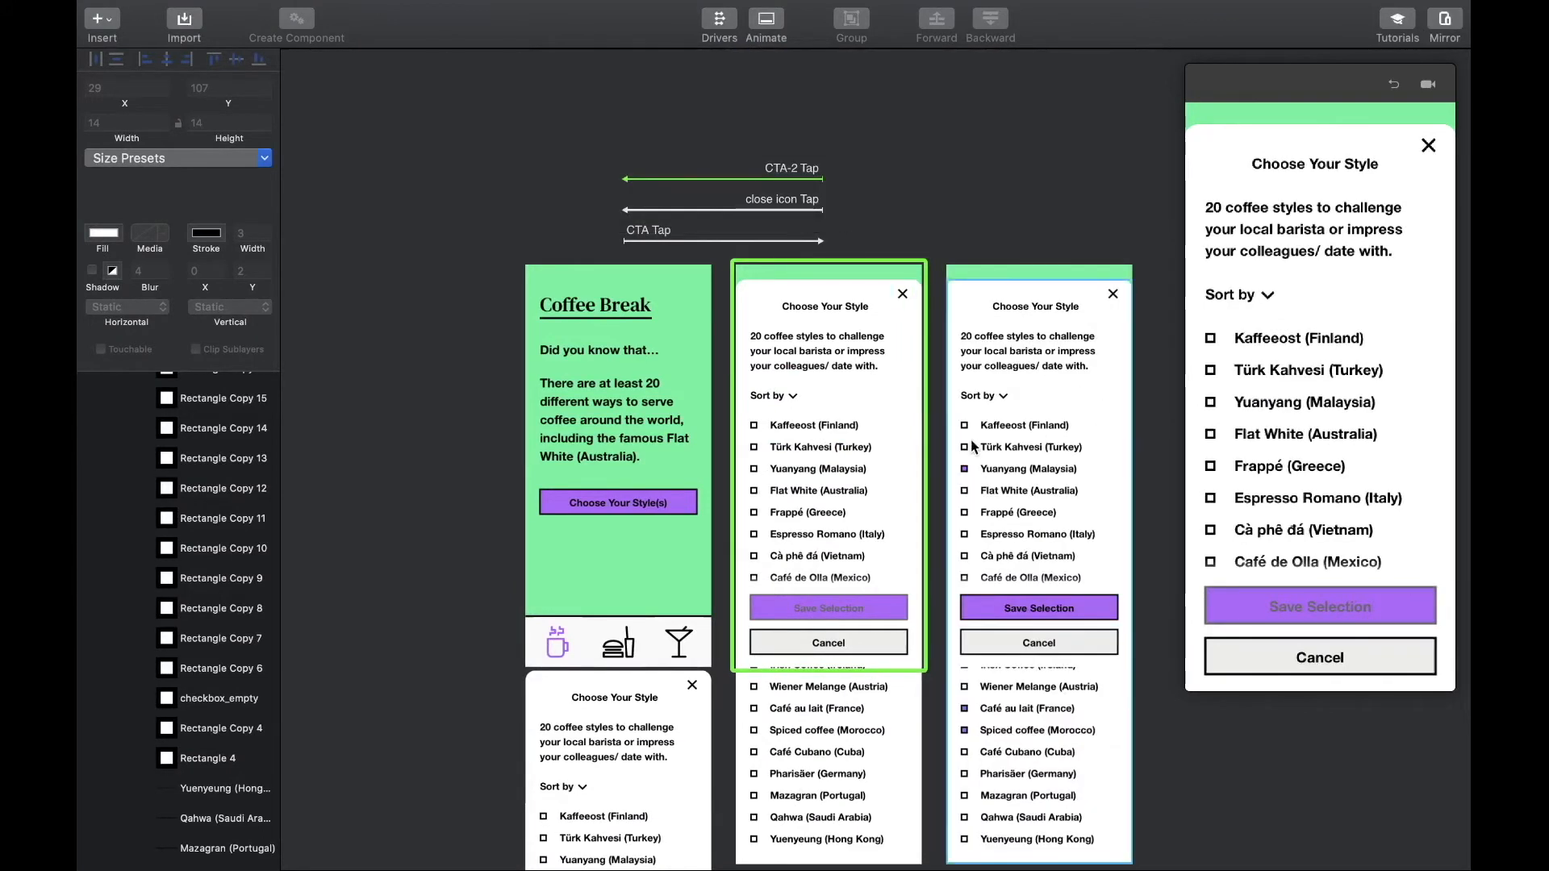
Step: Rename the purple checkbox rectangle beside Yuanyang (Malaysia) on artboard 2 as checkbox_purple
scroll(970, 470, "up", 5)
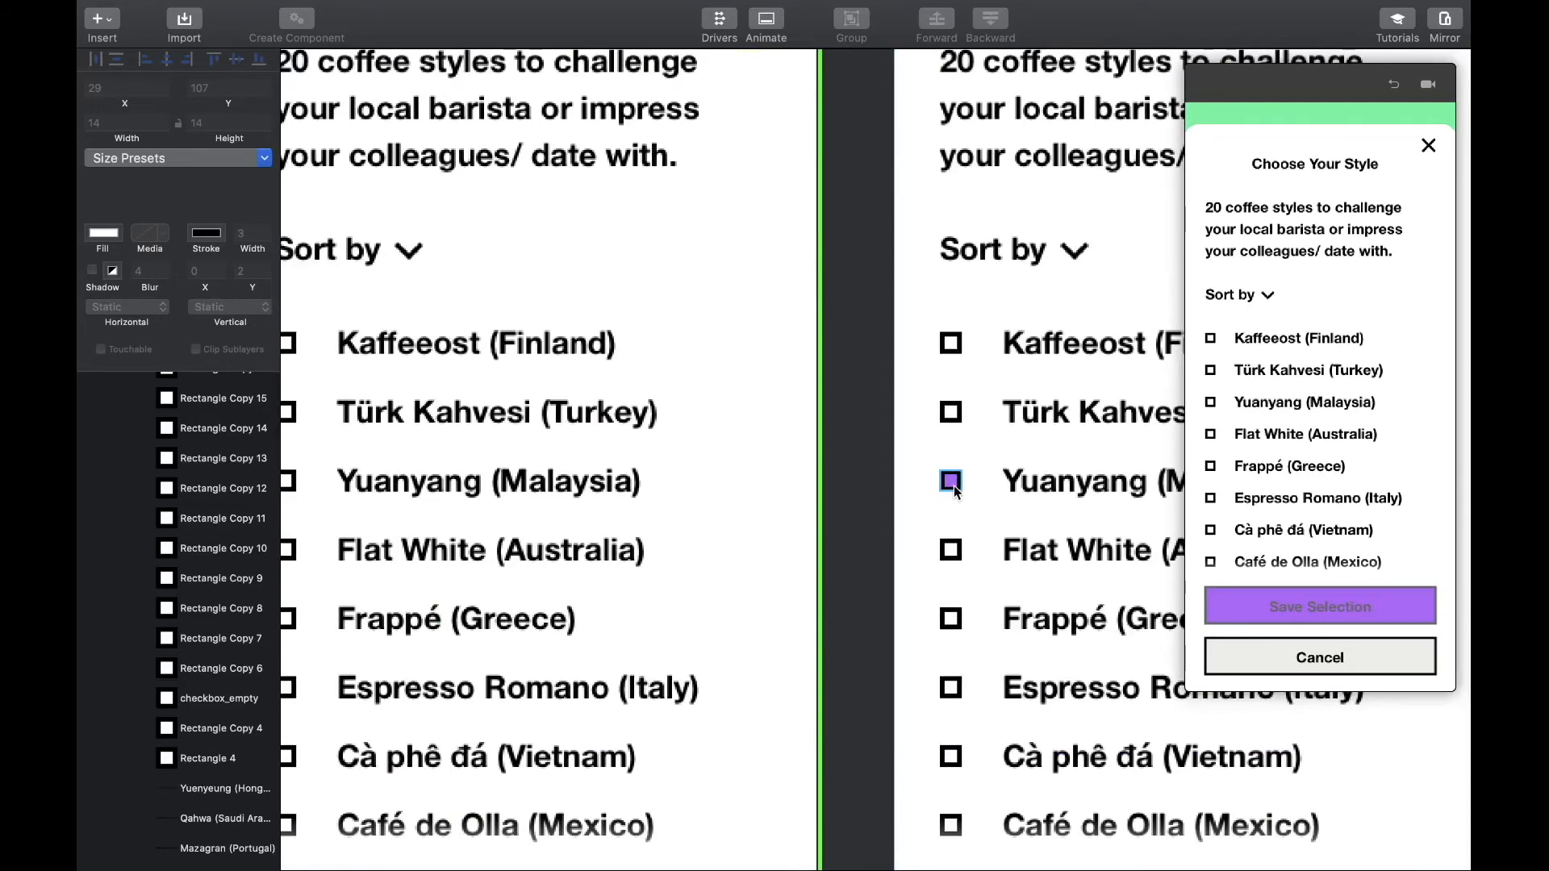
left_click(952, 485)
scroll(233, 851, "down", 1)
double_click(217, 855)
double_click(216, 827)
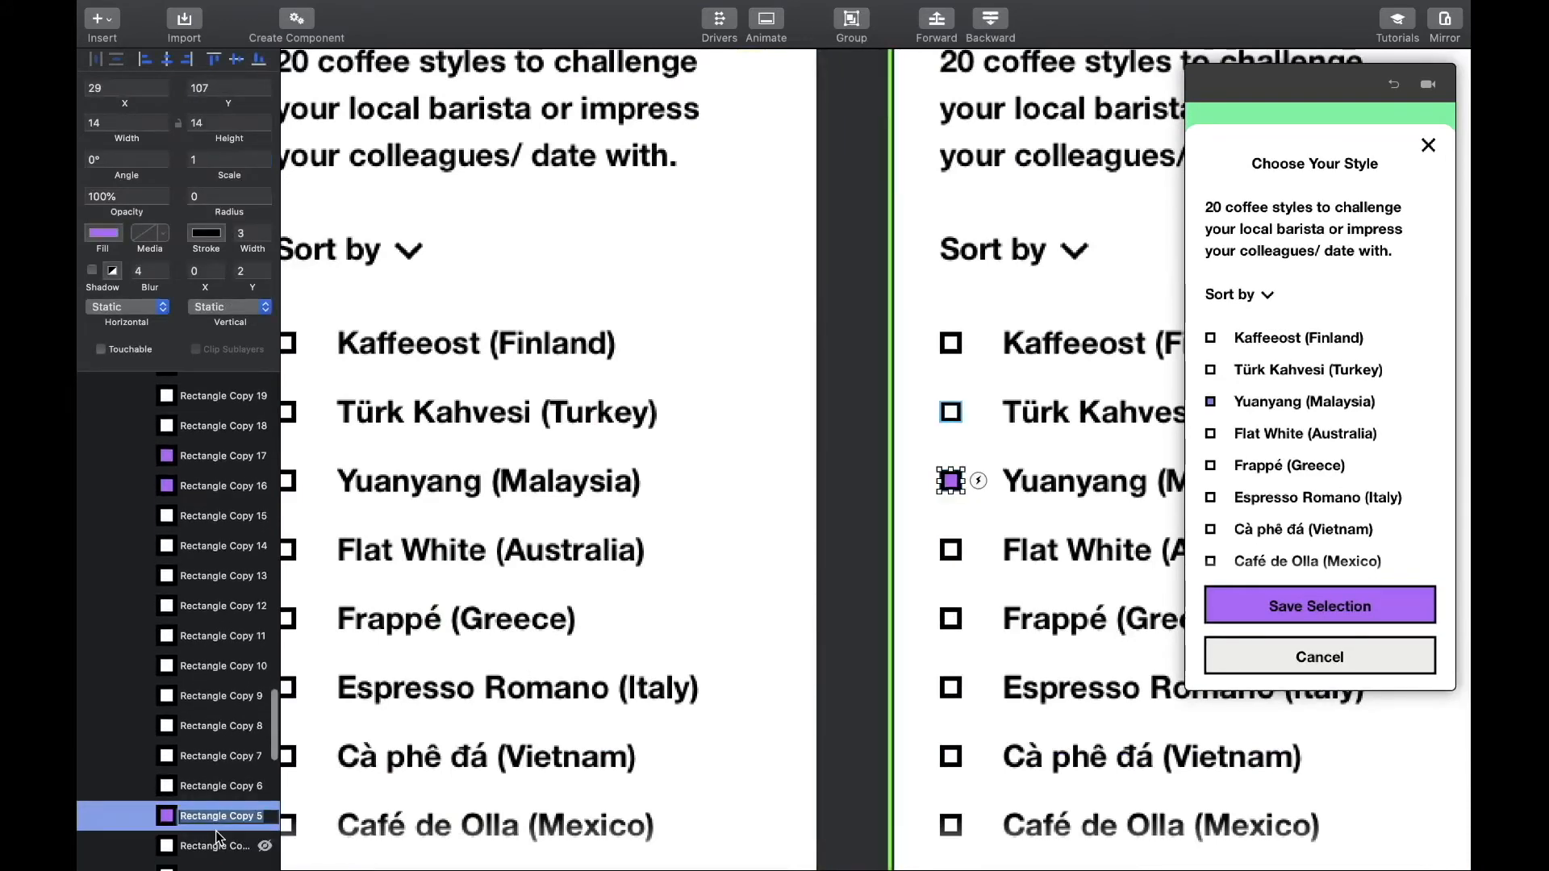
type("checkbox_purple")
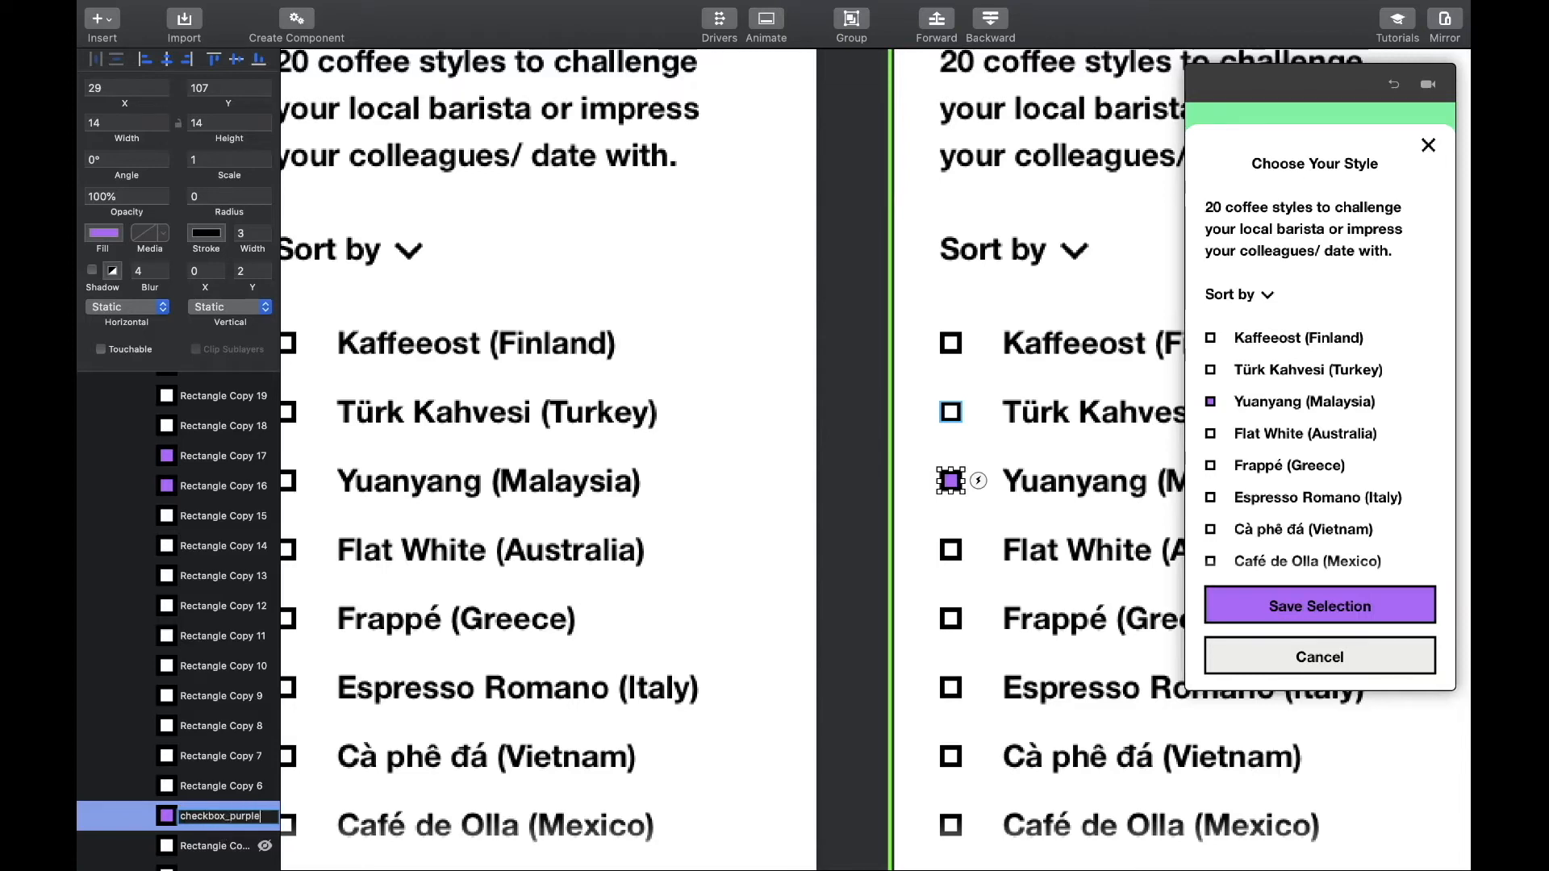
key("Return")
Step: Copy checkbox_purple from artboard 2 onto checkbox_empty beside Yuanyang (Malaysia) on artboard 1
scroll(526, 759, "down", 5)
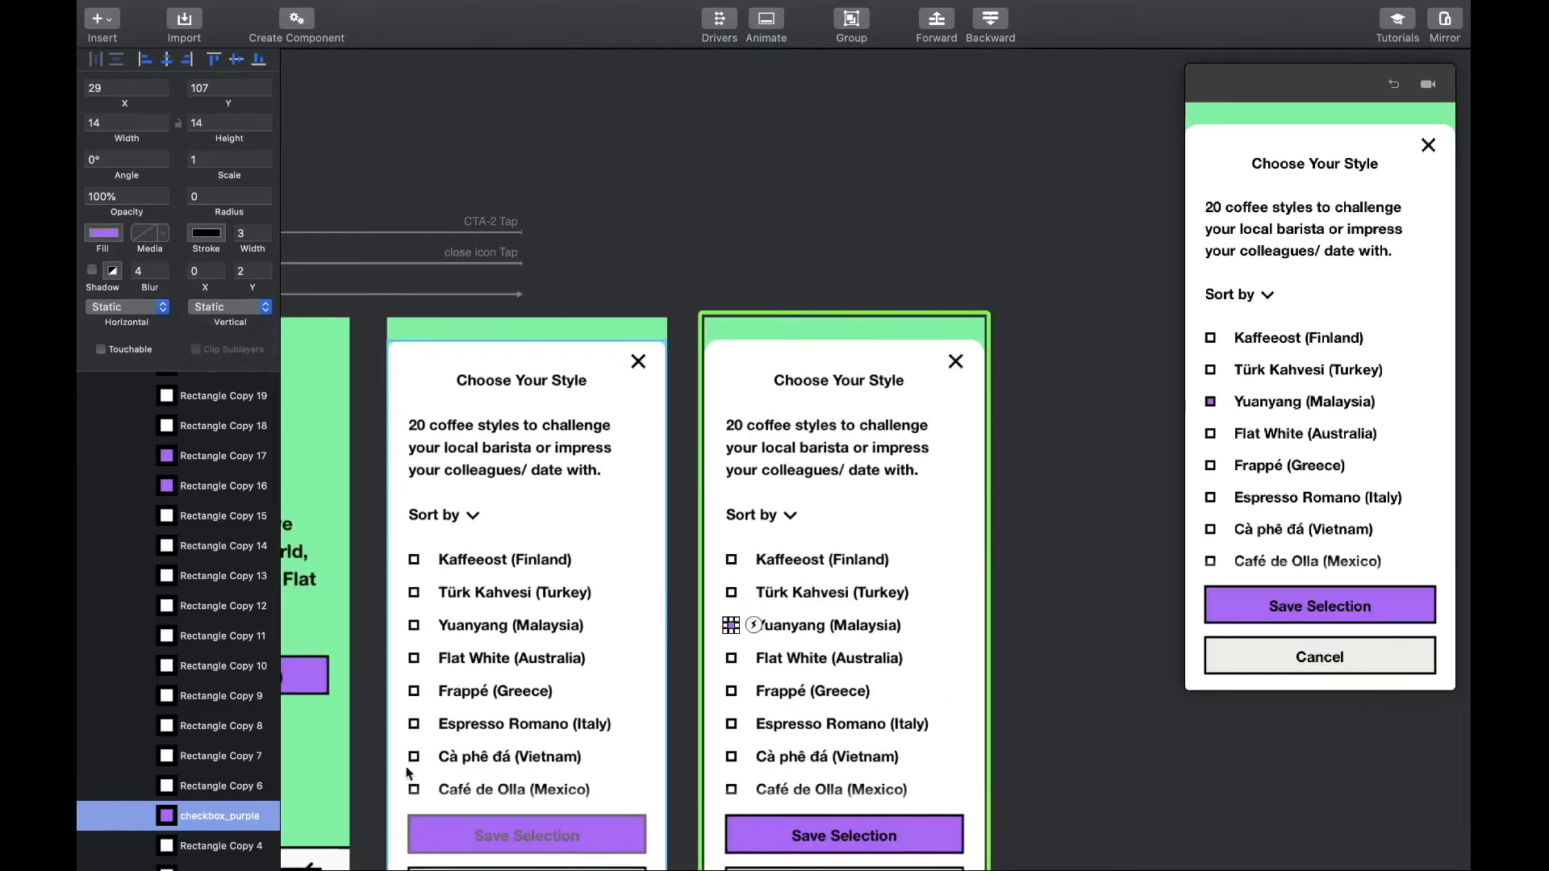
key("super+c")
scroll(423, 719, "left", 2)
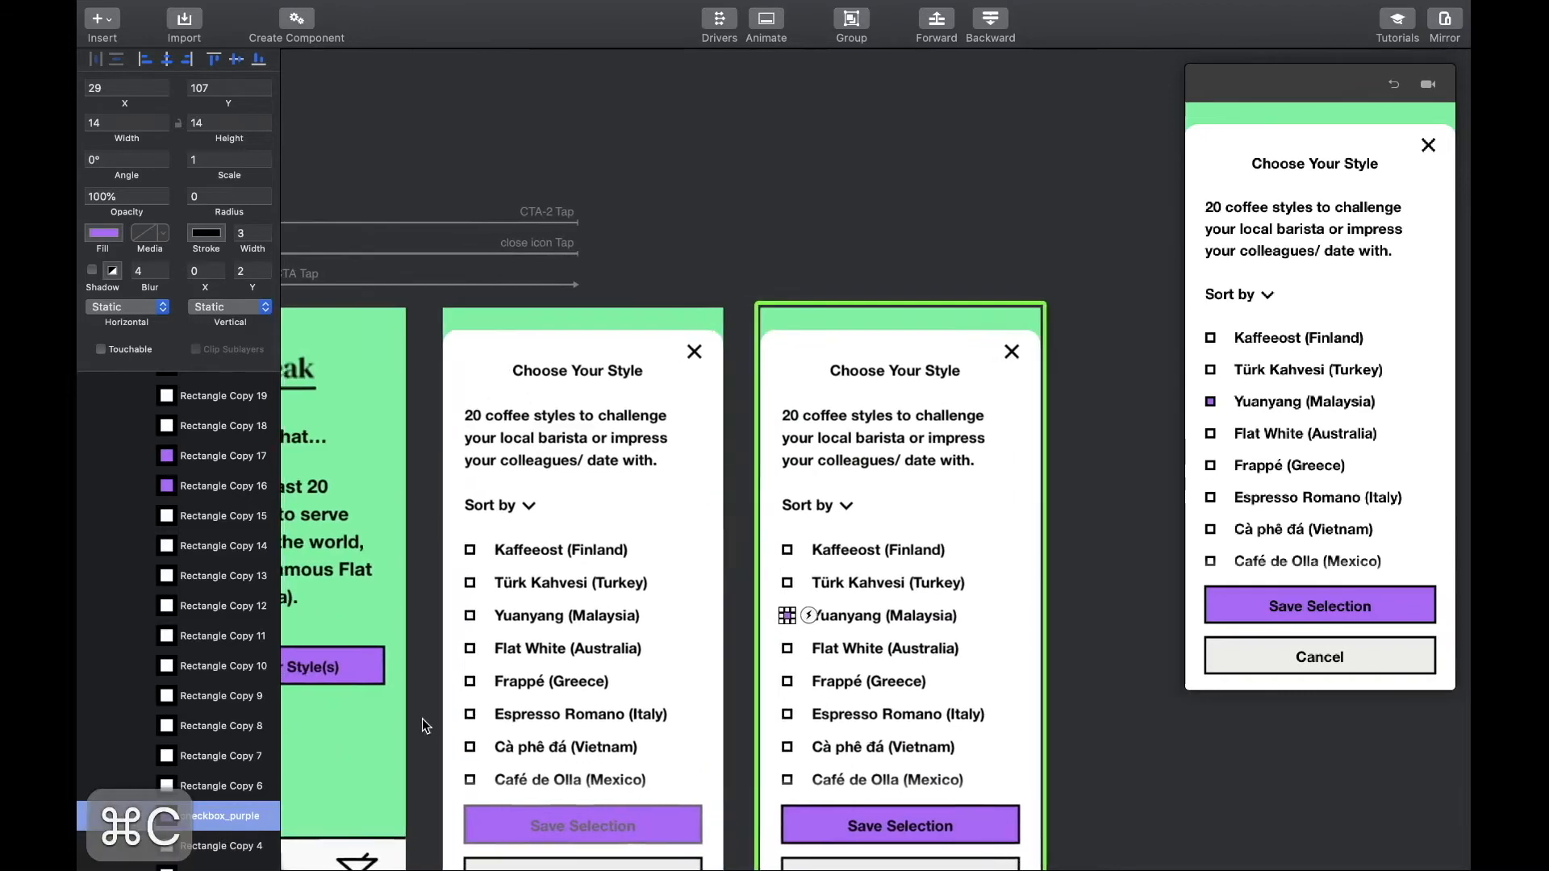
left_click(469, 616)
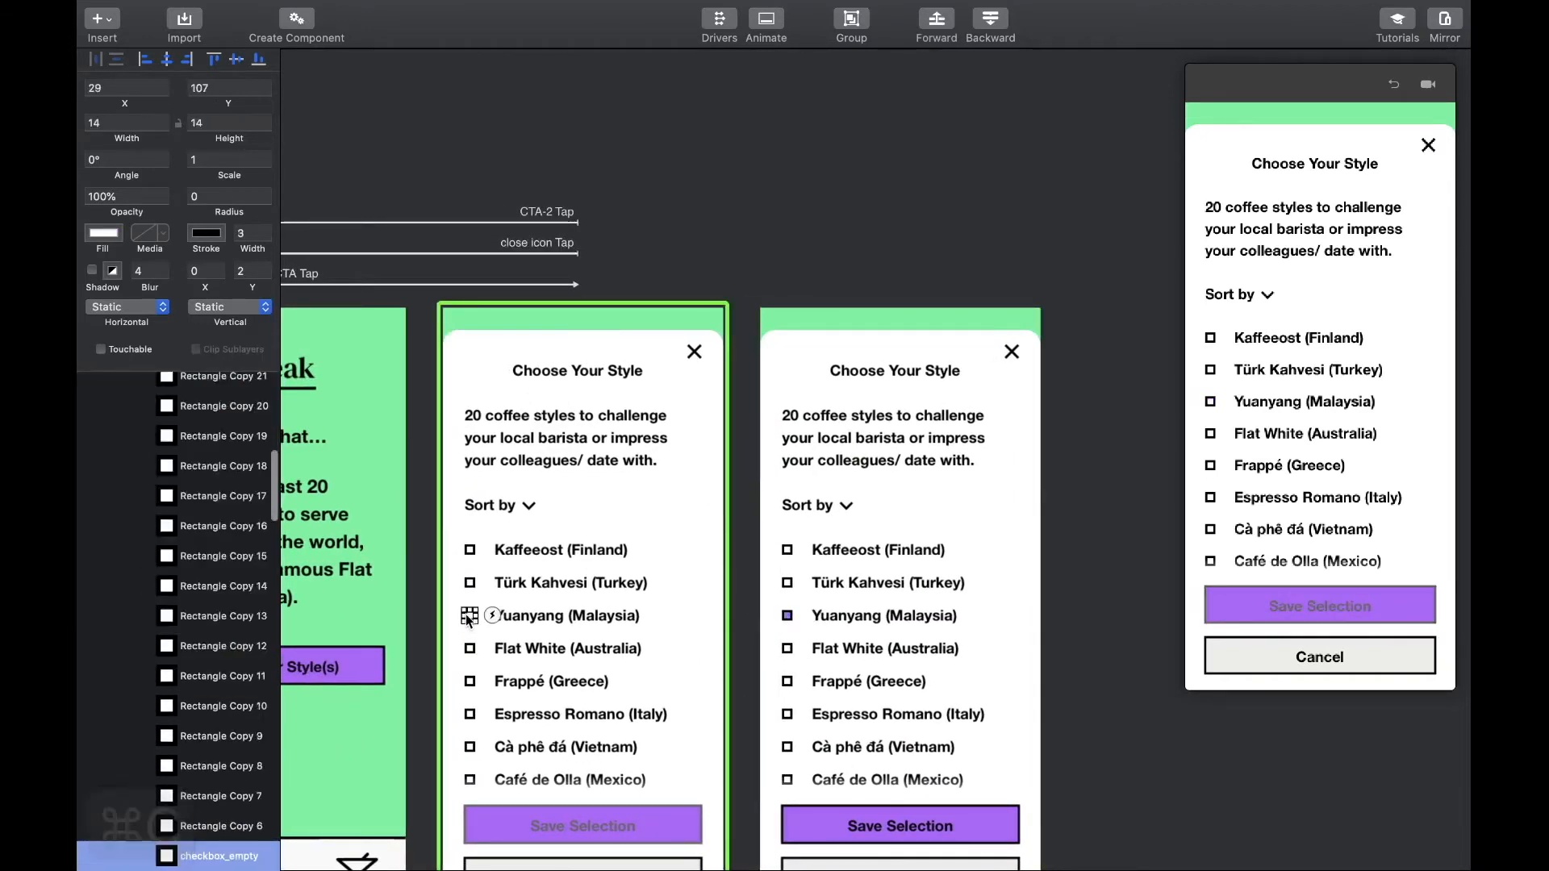
key("super+v")
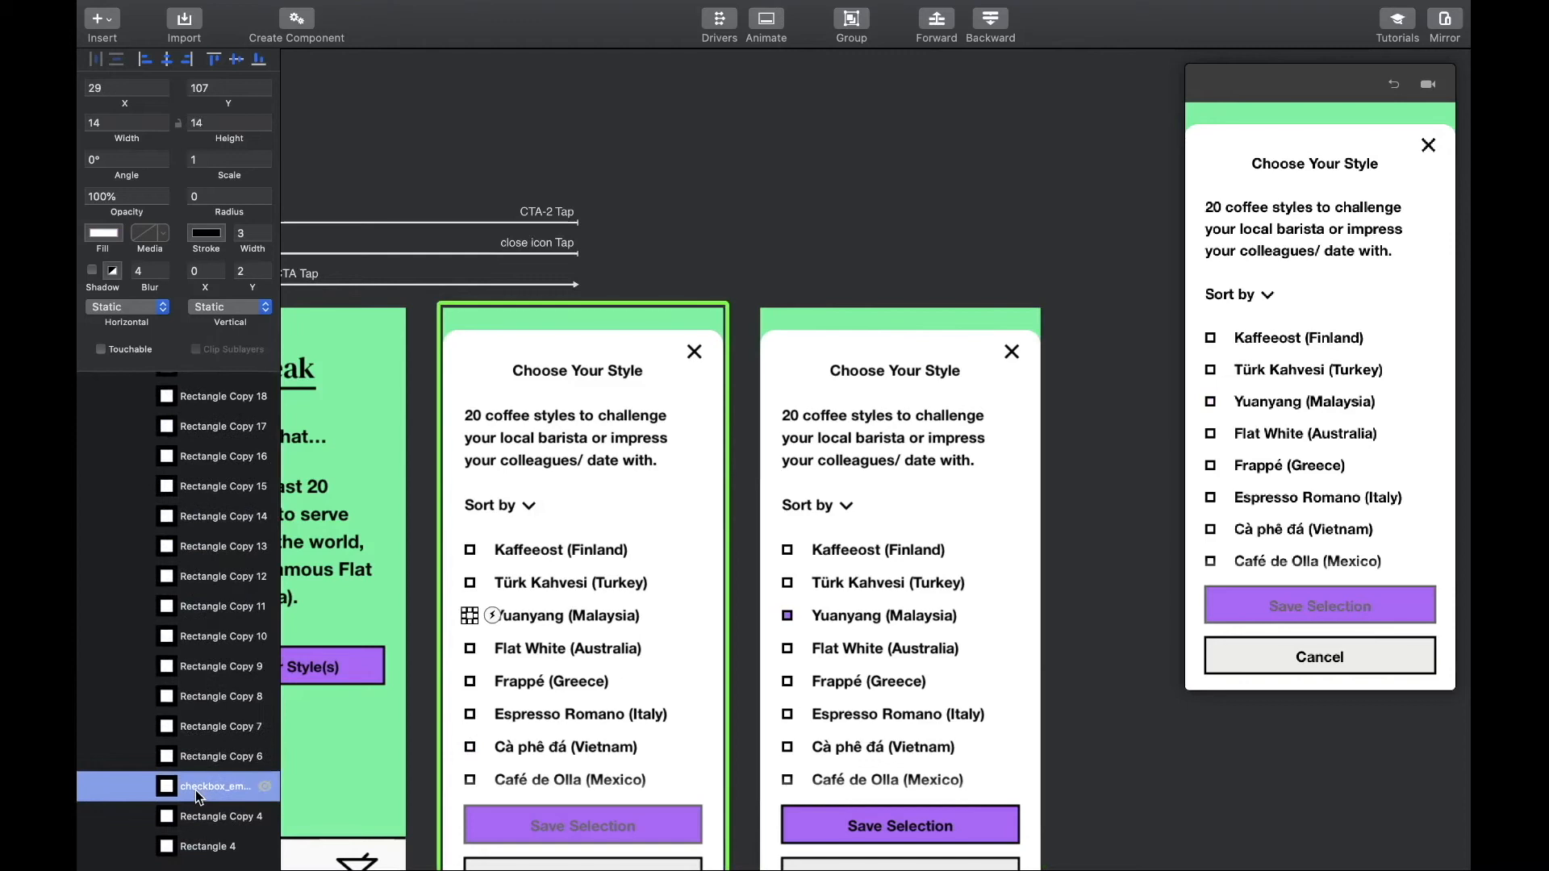
Step: Group checkbox_purple and checkbox_empty on artboard 1 as checkbox, and move the group to the top of the scroll group
left_click(209, 817, "shift")
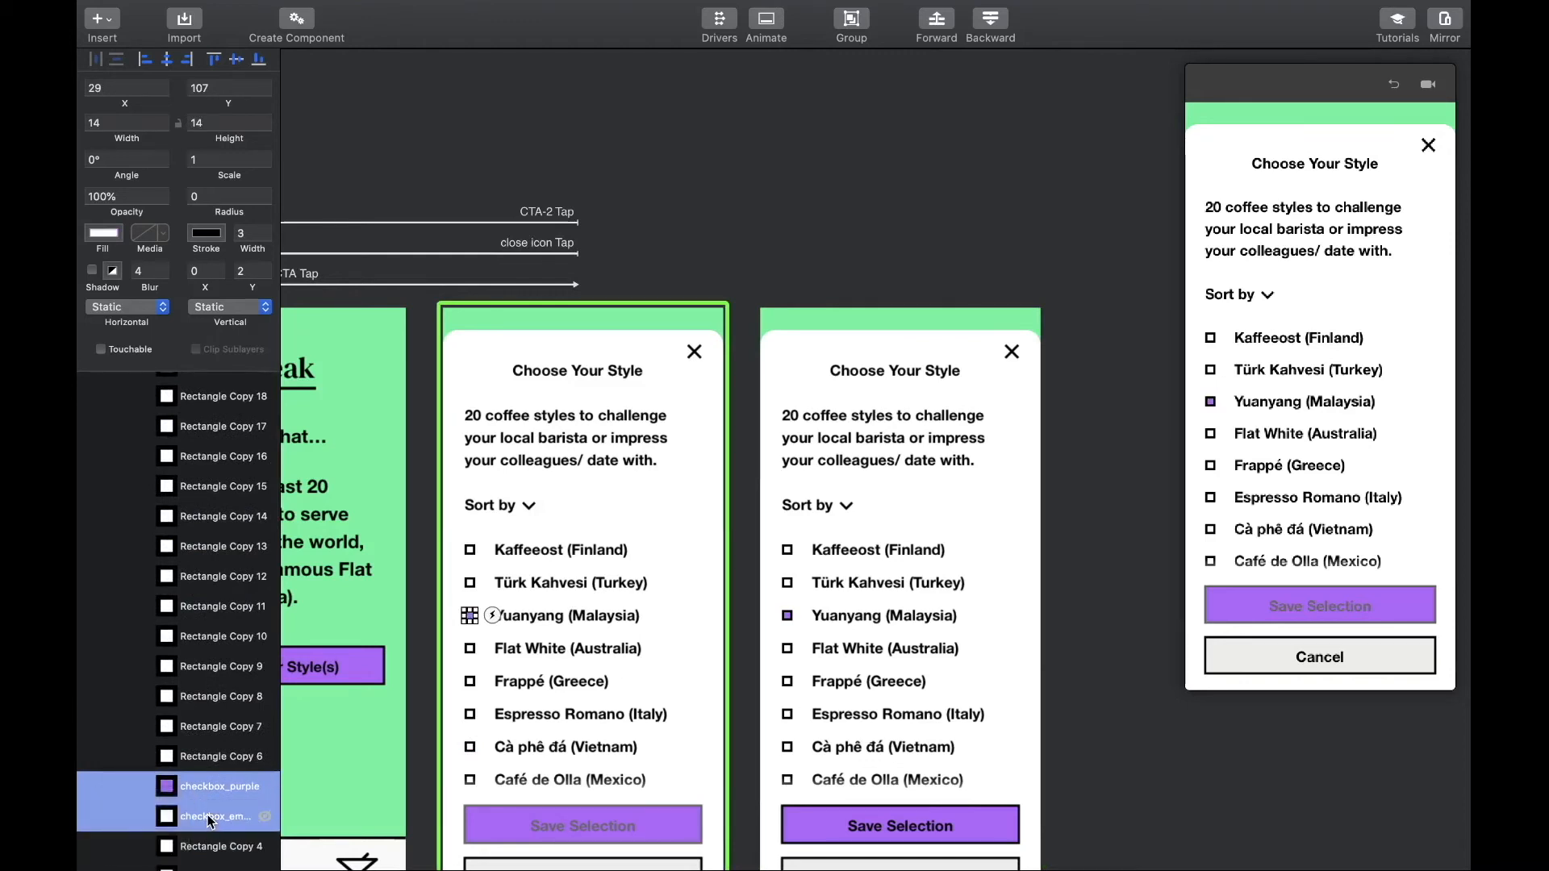
key("super+g")
key("super+r")
type("checkbox")
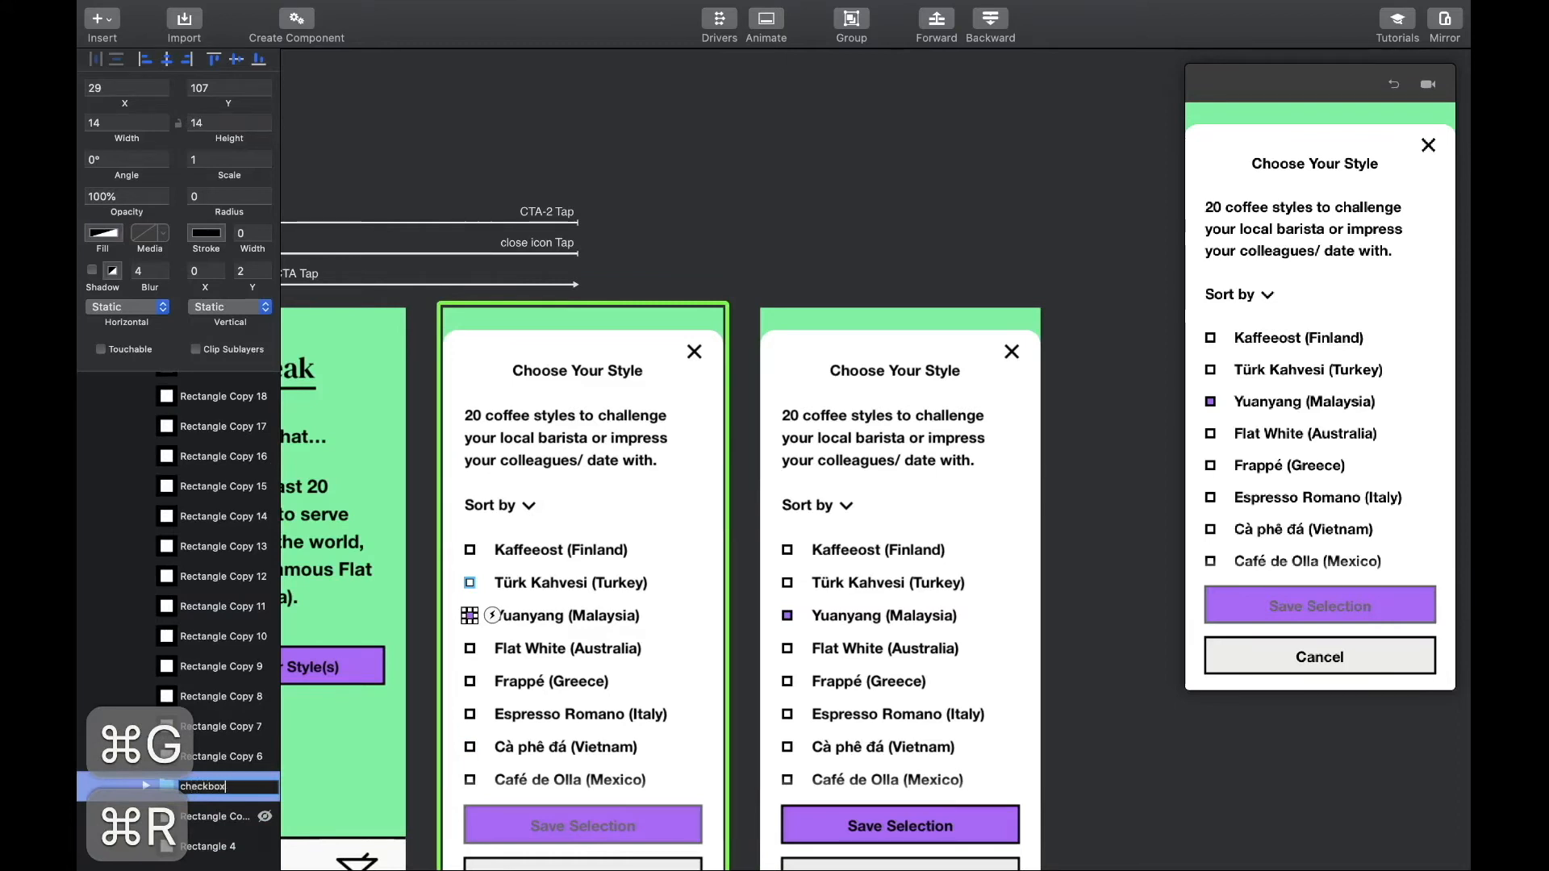
key("Return")
left_click_drag(210, 788, 215, 567)
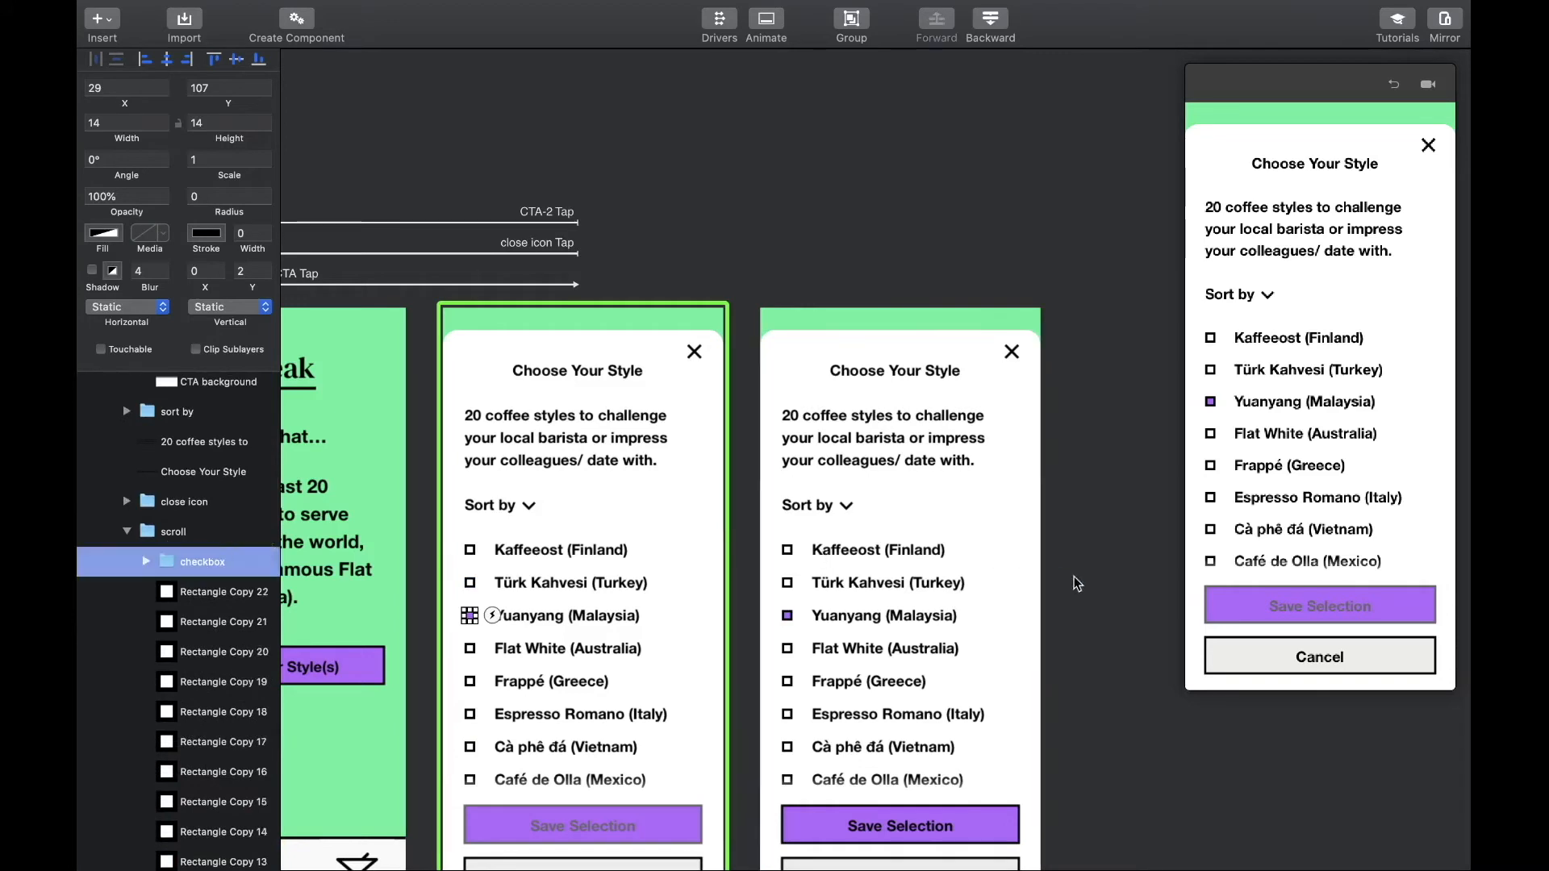
left_click(1105, 608)
Step: Copy the active Save Selection button group CTA-1 from artboard 2 over the greyed-out Save Selection button in artboard 1's CTAs group
scroll(1105, 608, "down", 2)
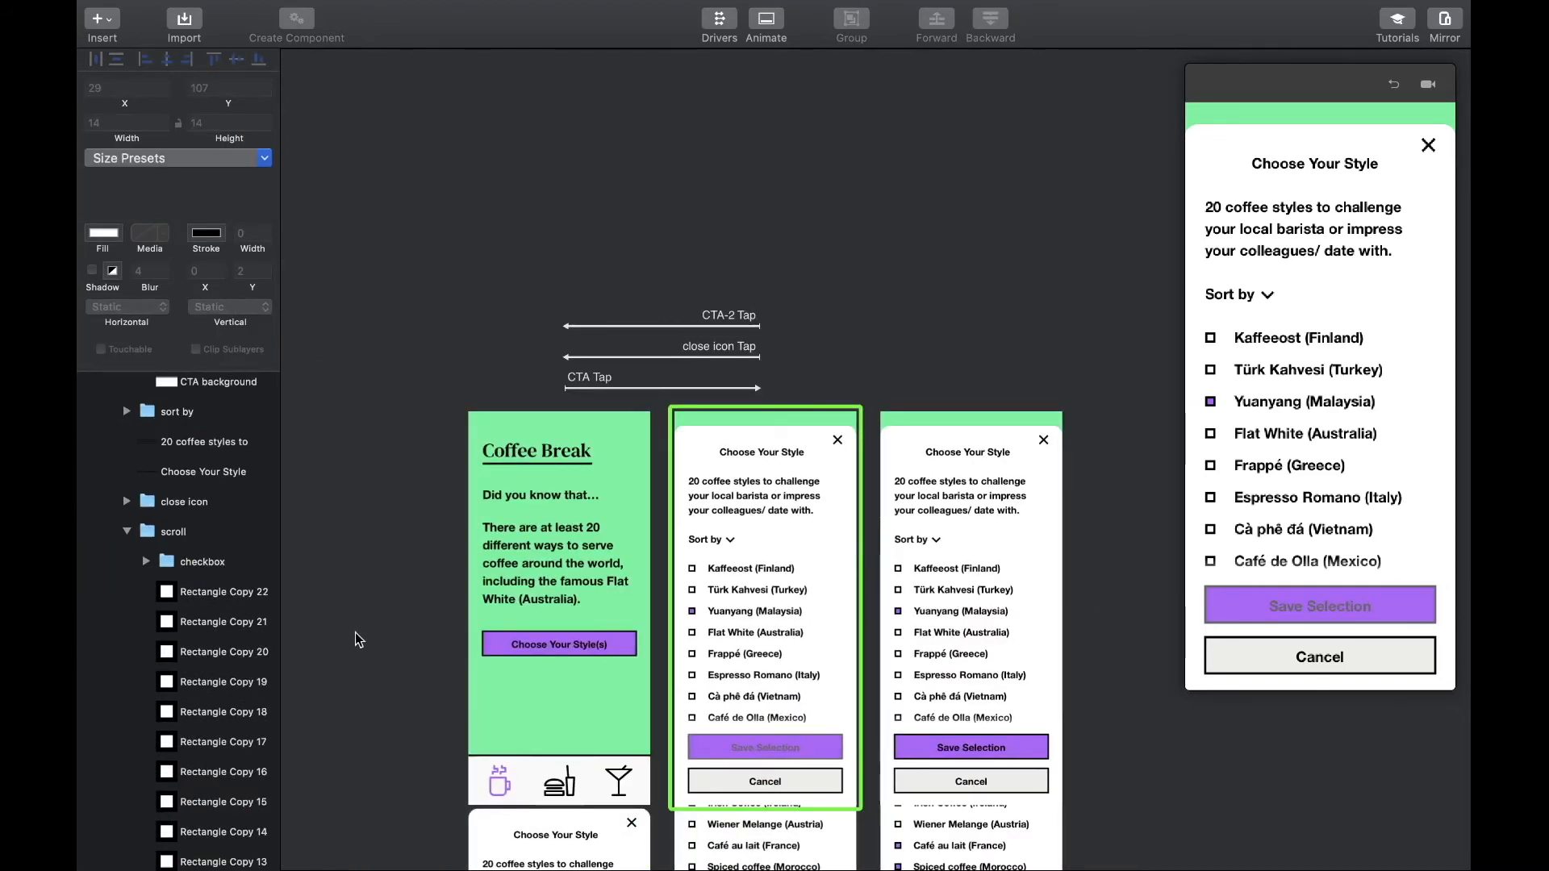
left_click(126, 531)
left_click(88, 681)
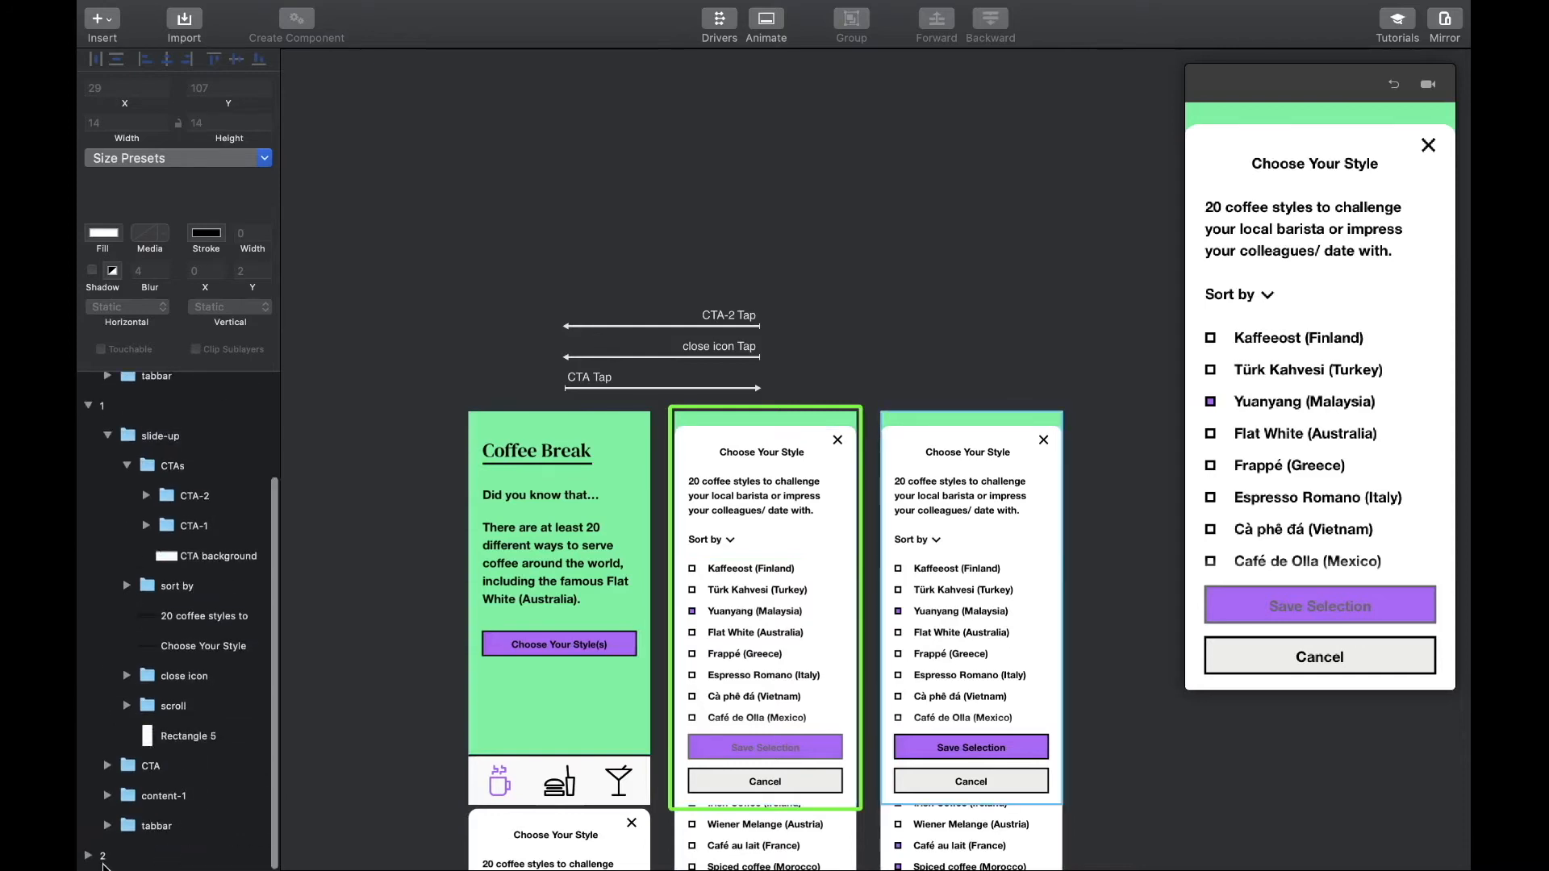
left_click(102, 863)
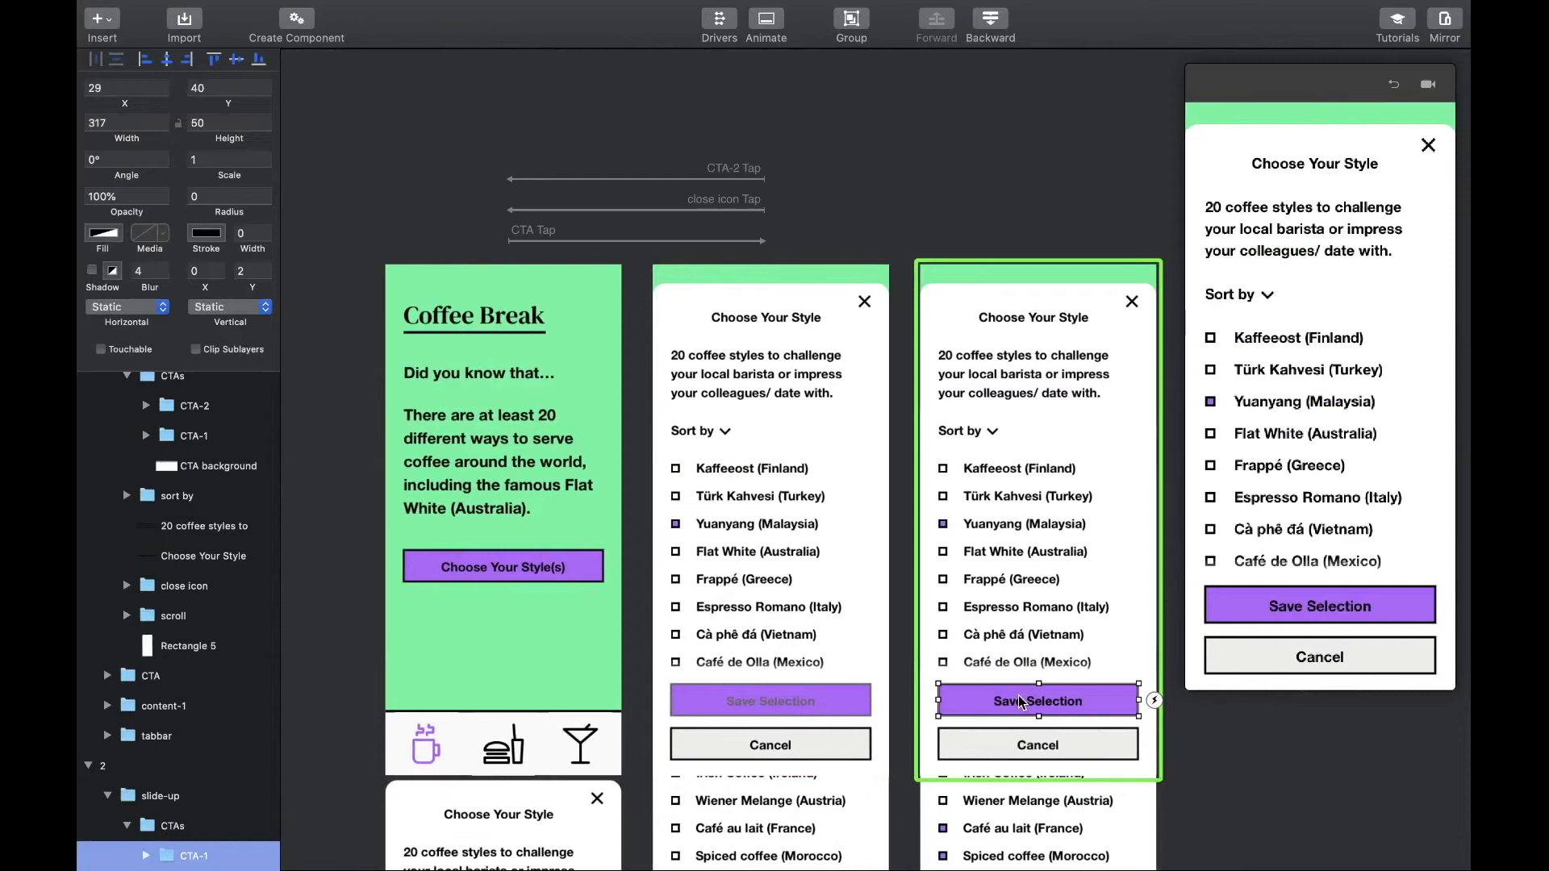
key("super+c")
left_click(805, 705)
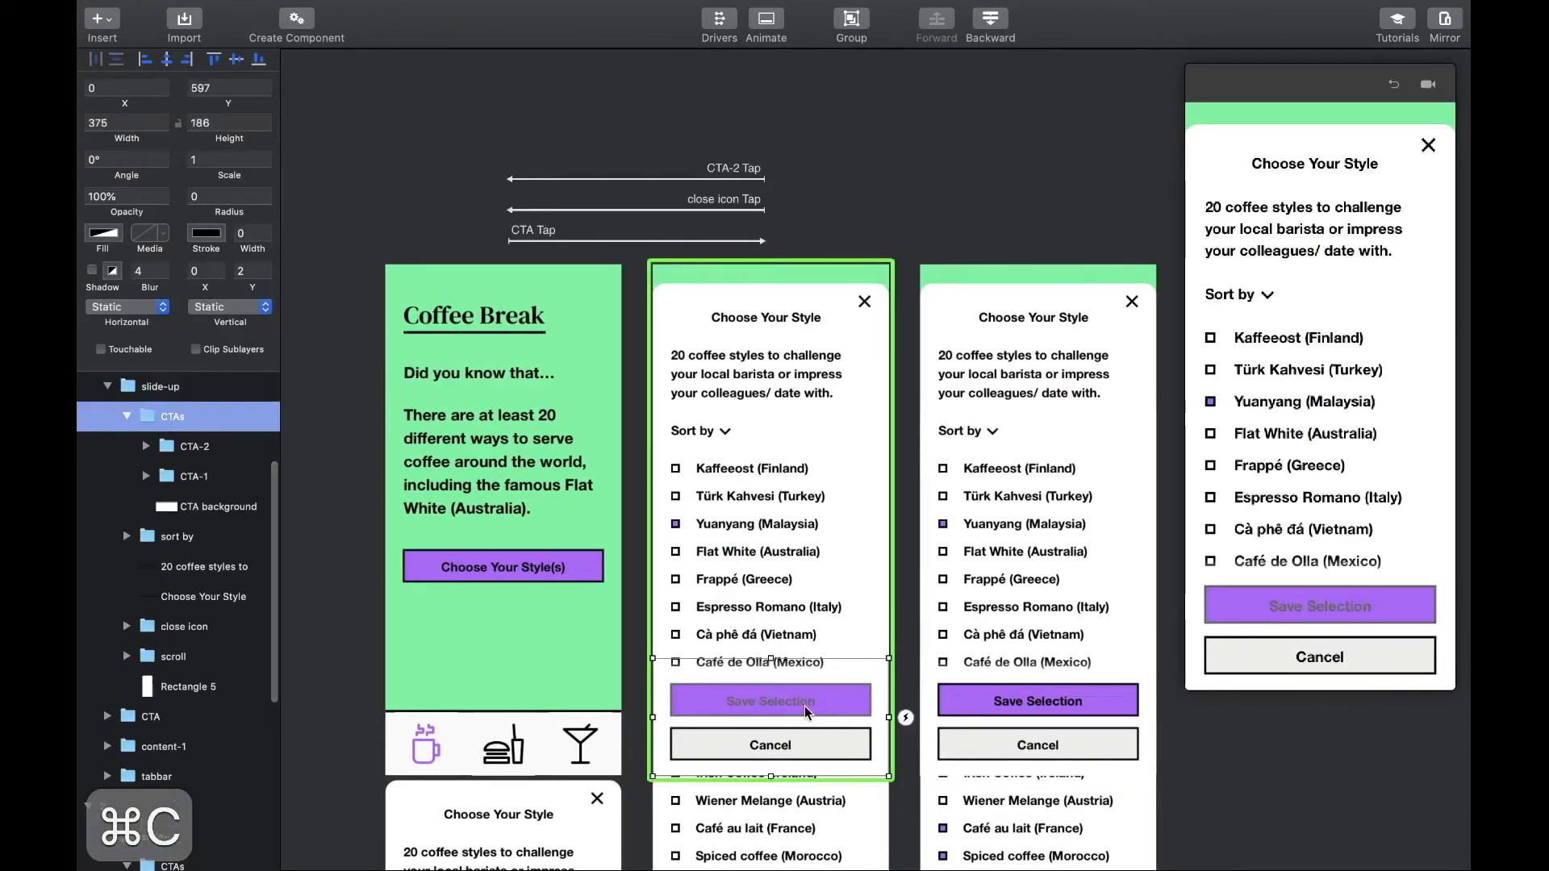
left_click(805, 705)
key("super+v")
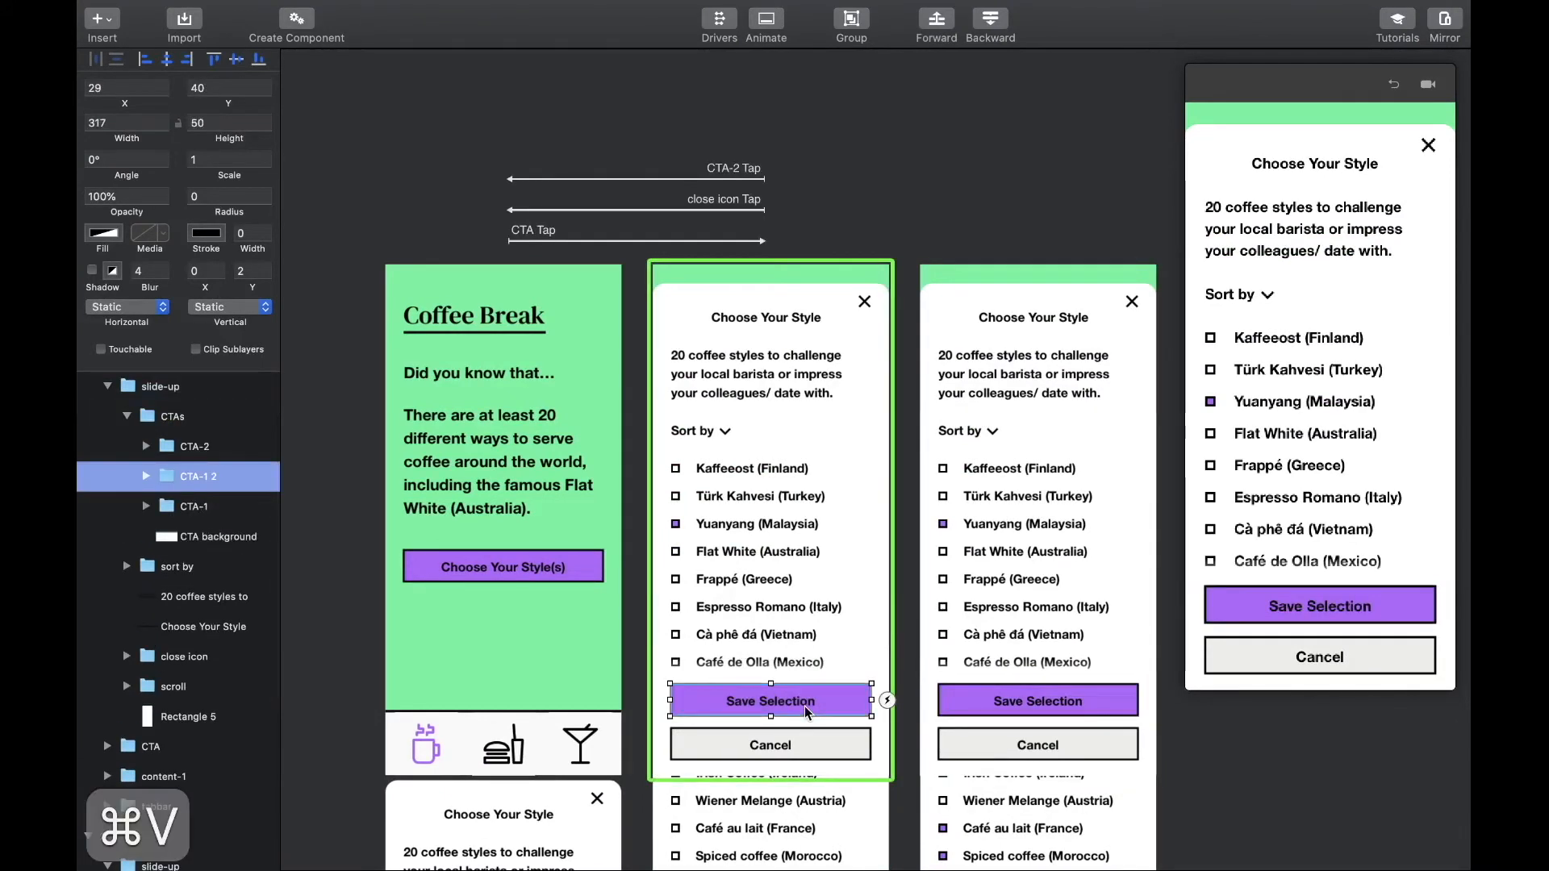
Step: Rename the pasted Save Selection group on artboard 1 as CTA-1 active
double_click(211, 480)
key("Right")
key("BackSpace")
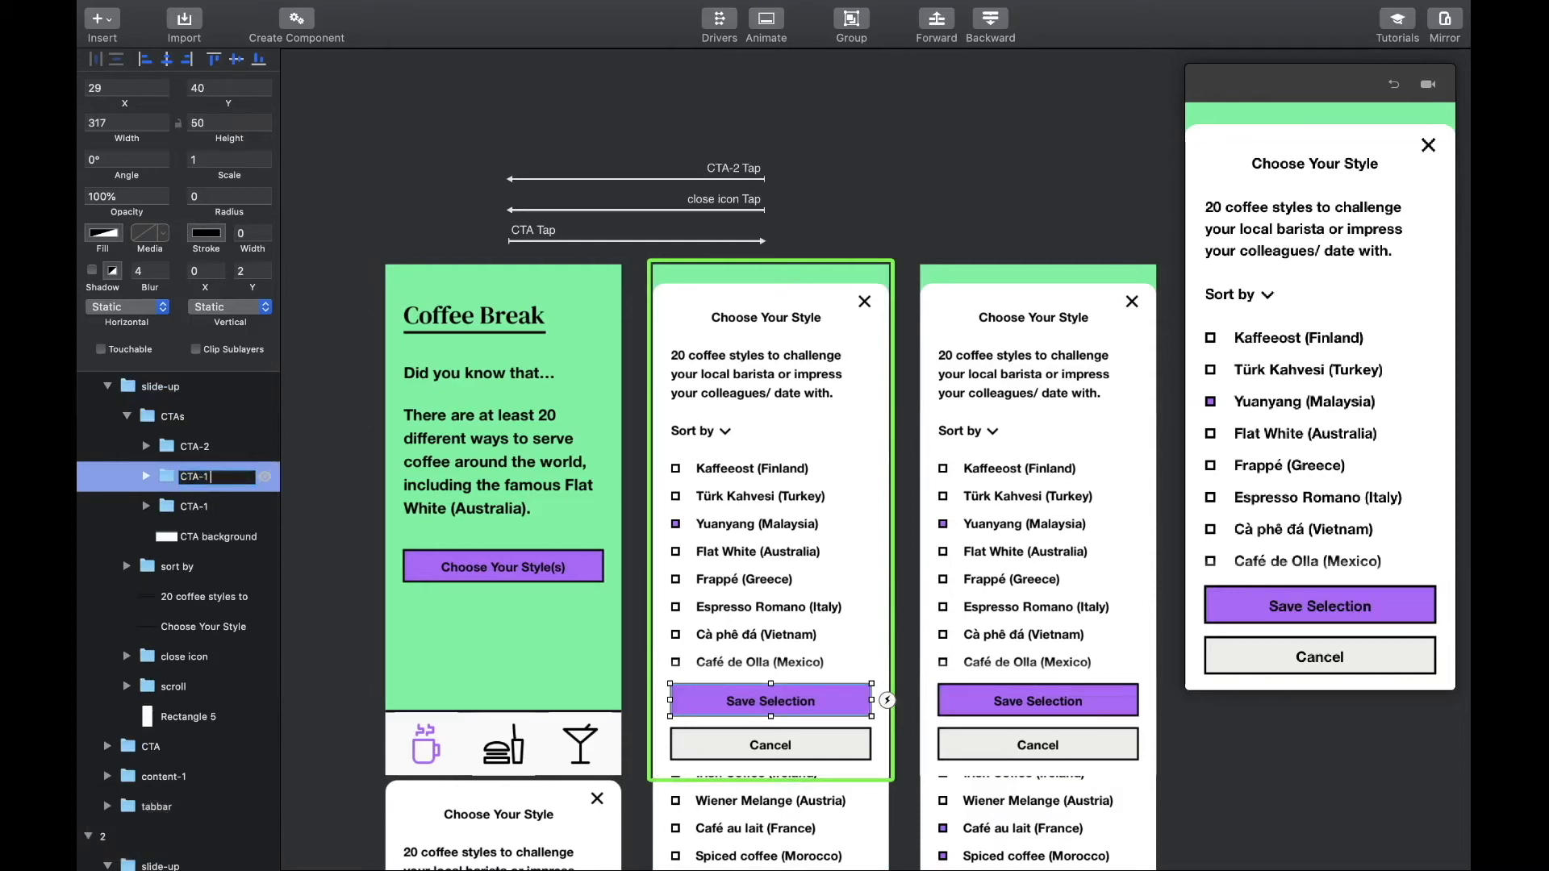
type("active")
key("Return")
Step: Rename the original greyed-out Save Selection group on artboard 1 as CTA-1 inactive
left_click(211, 507)
double_click(211, 507)
key("Right")
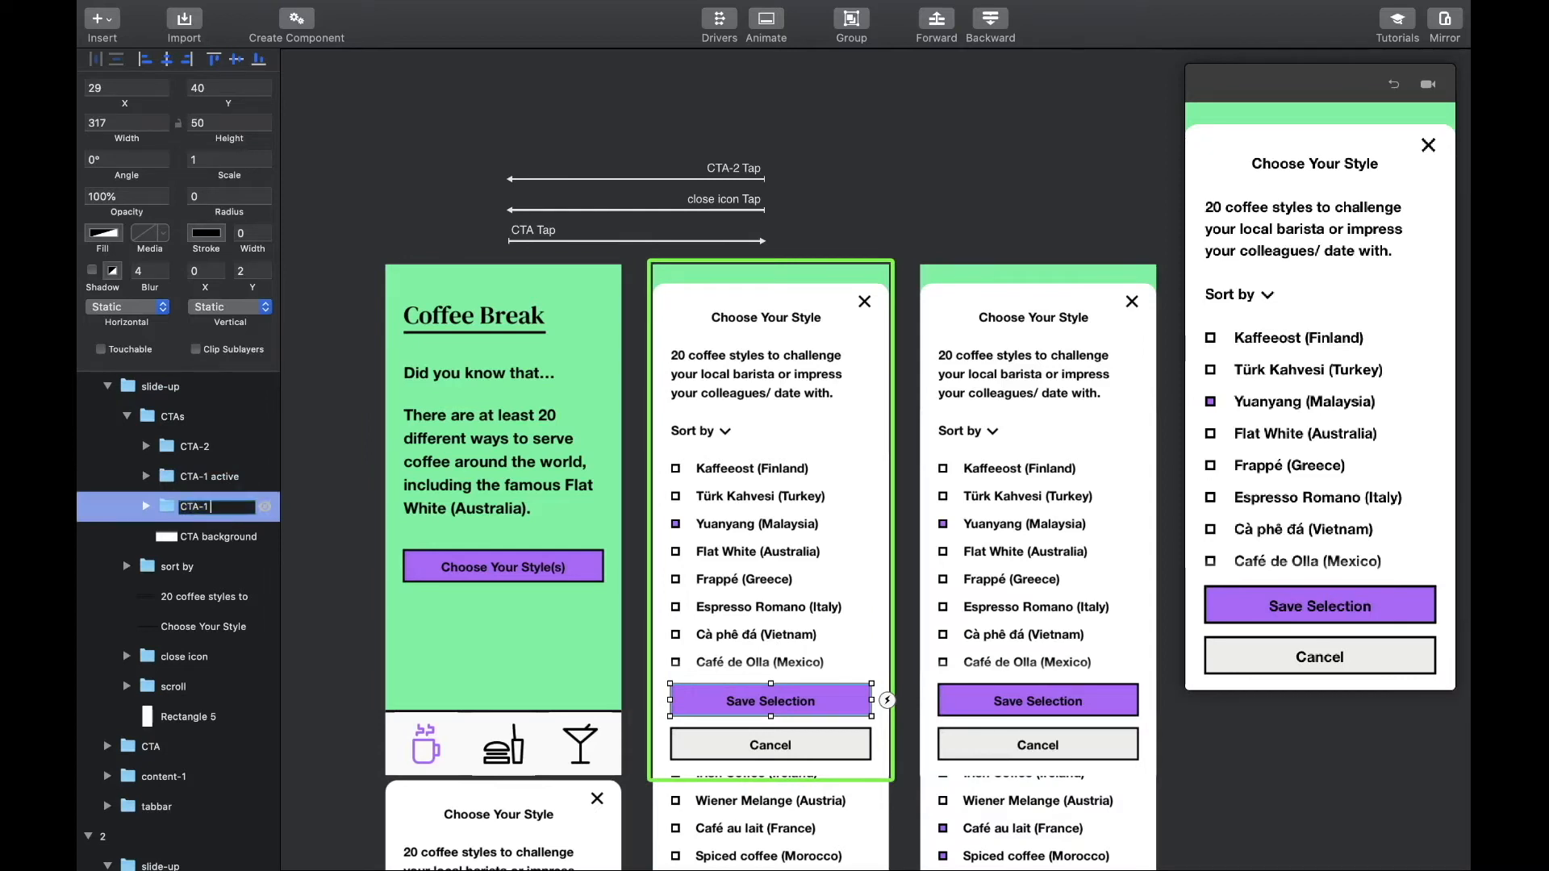
type("inactive")
key("Return")
Step: Group CTA-1 active and CTA-1 inactive on artboard 1 and name the group CTA -1
left_click(185, 478, "shift")
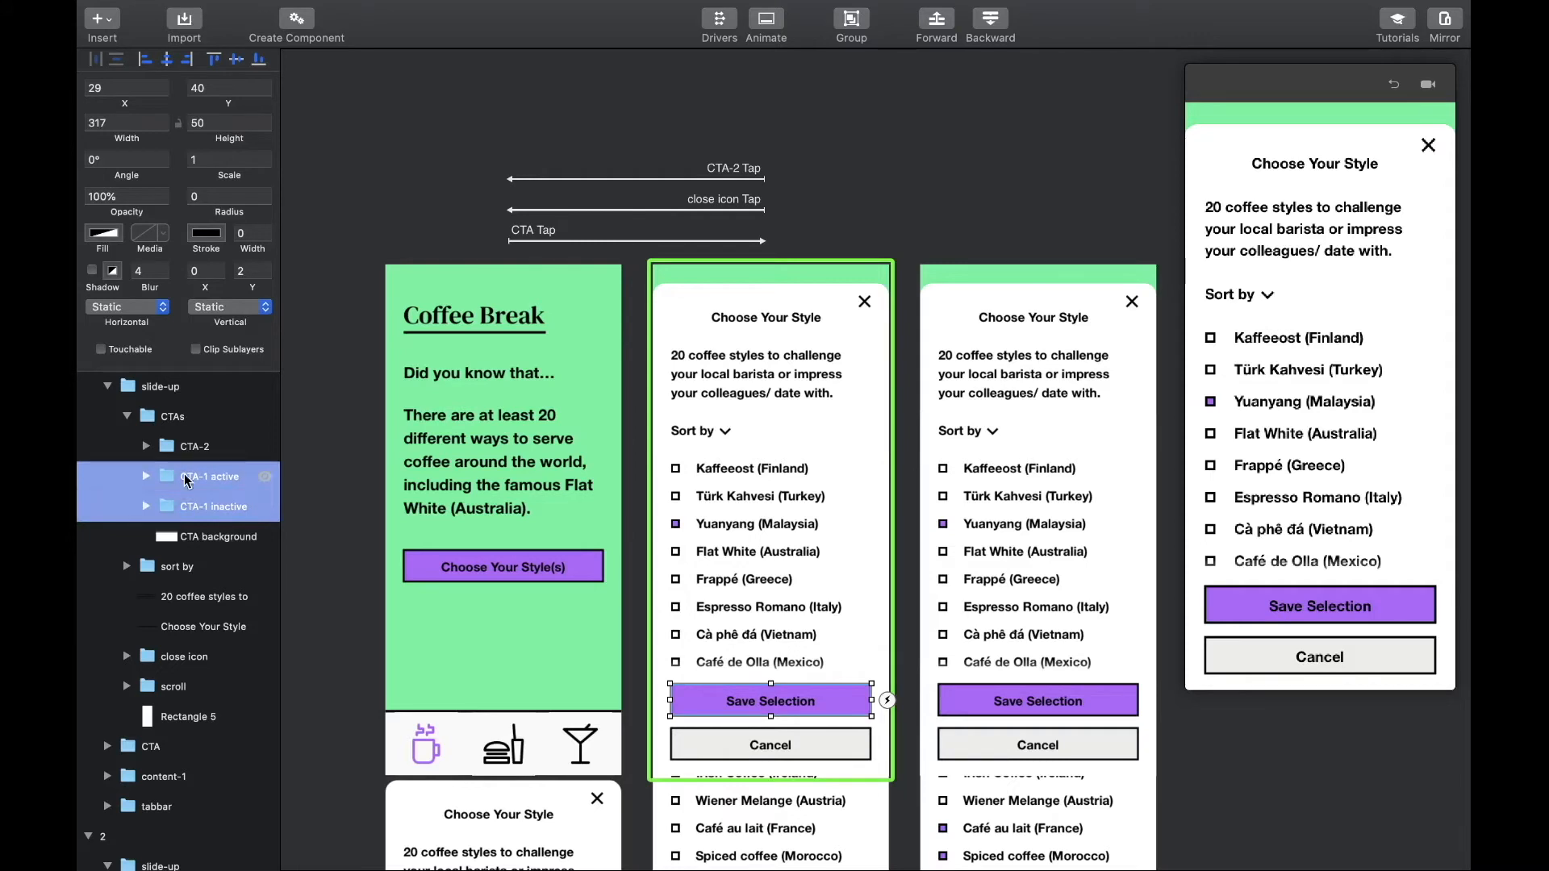
key("super+g")
key("super+r")
type("CT")
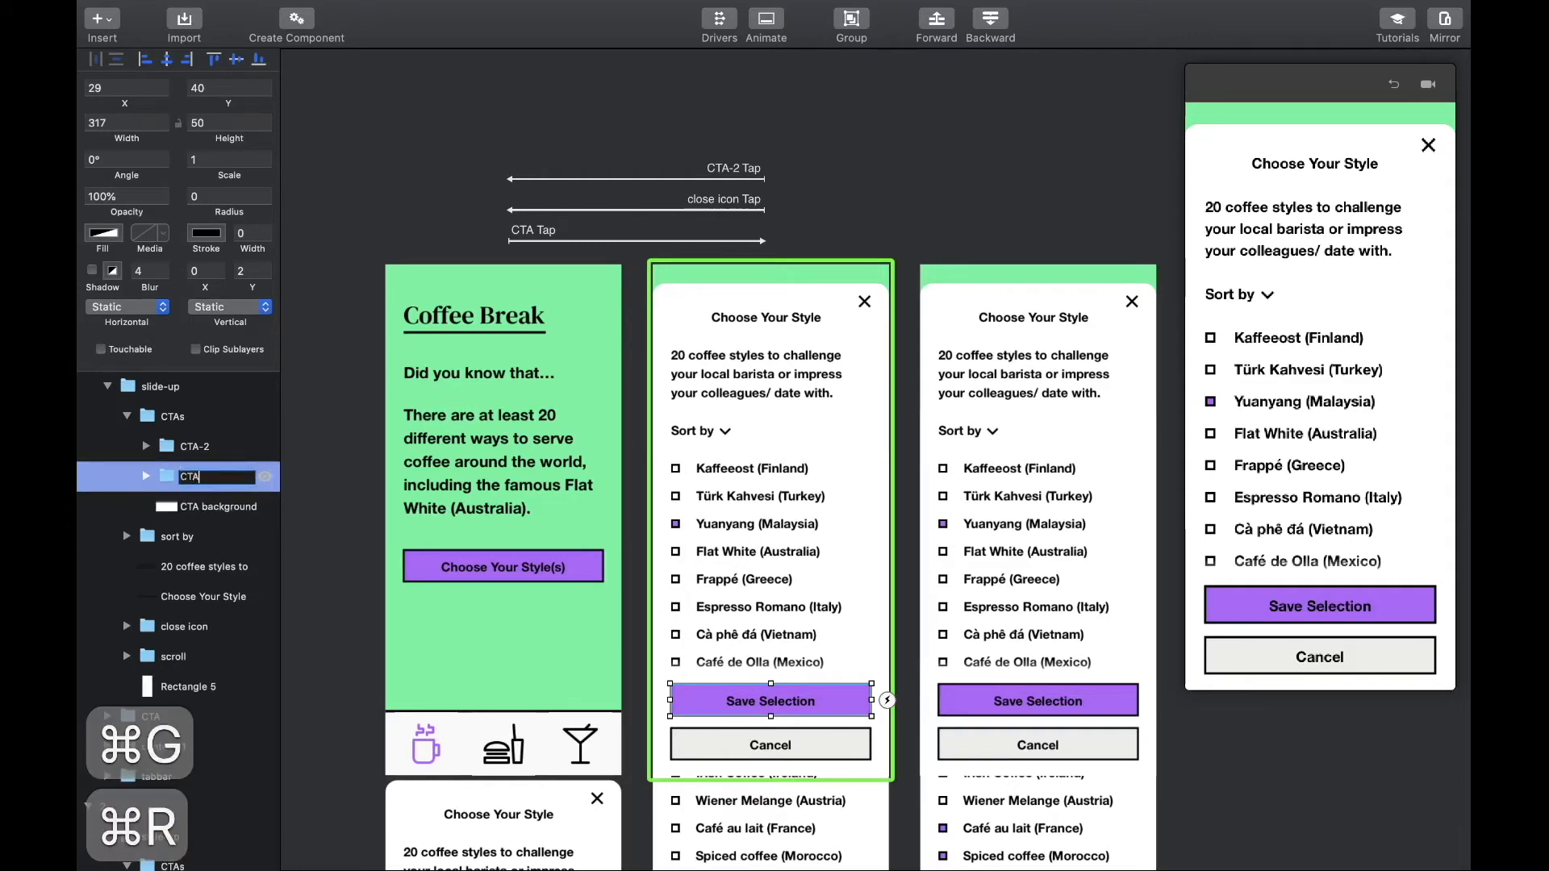
type("A -1")
key("Return")
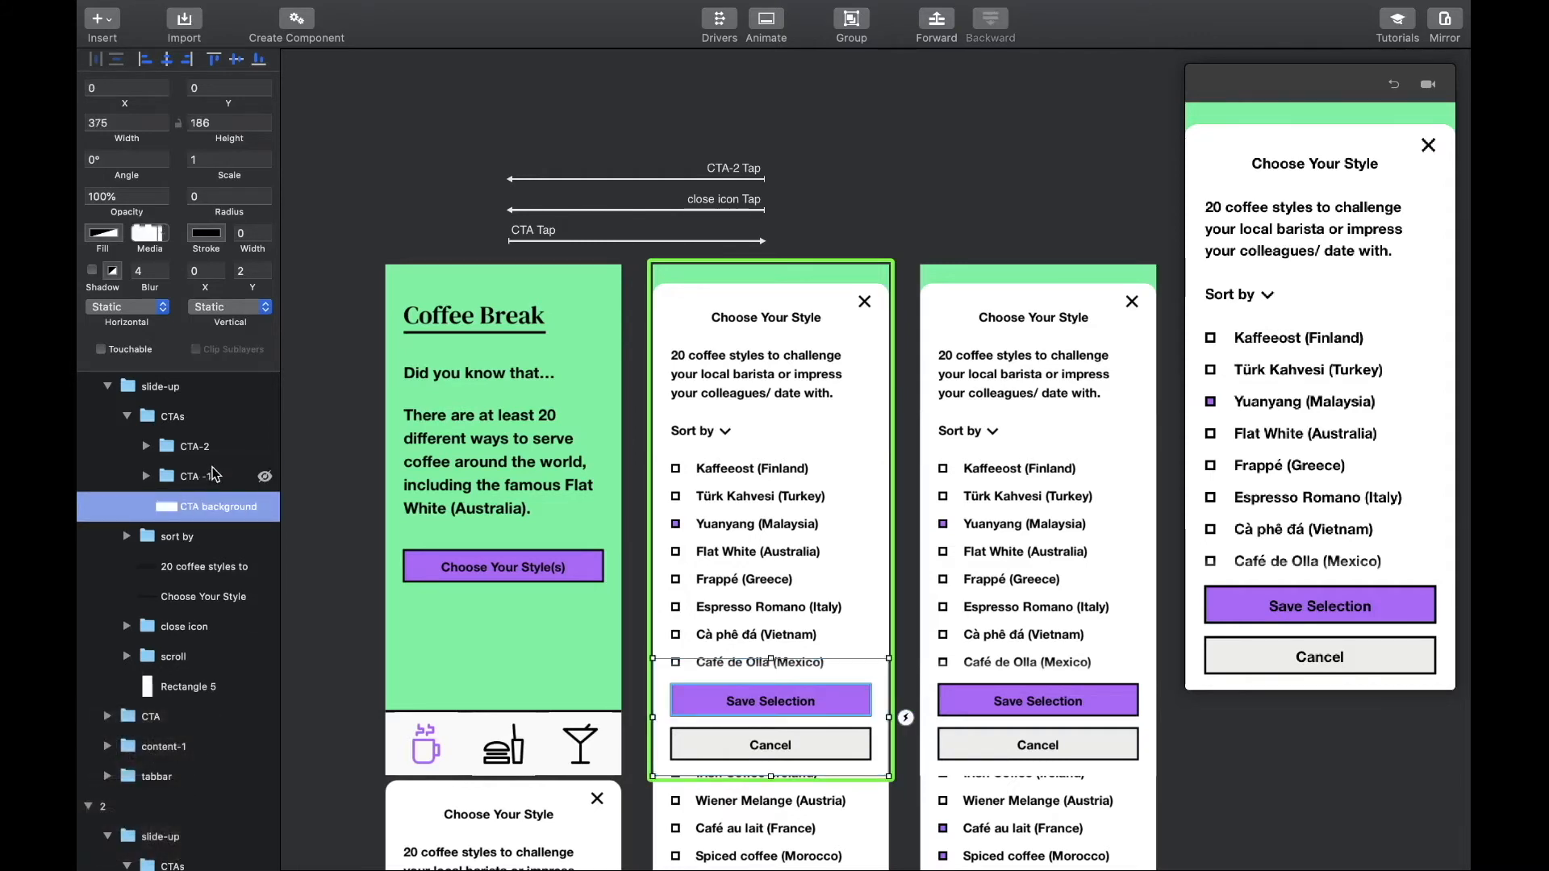
Step: Create a component from the checkbox and CTA -1 groups on artboard 1, and return to the parent canvas
left_click(676, 525)
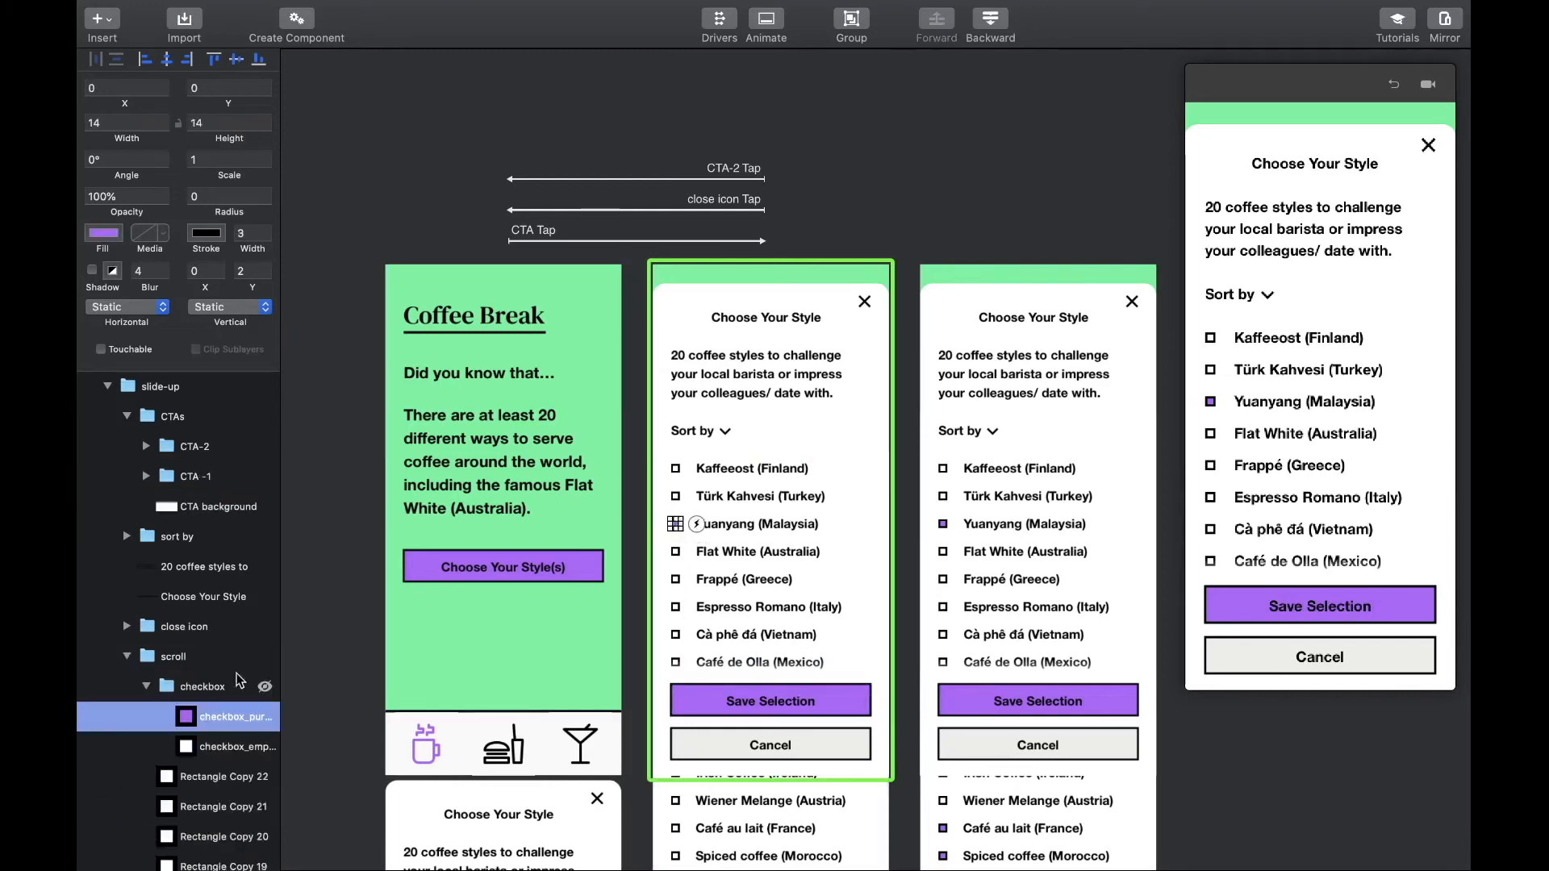
left_click(209, 687)
left_click(150, 687)
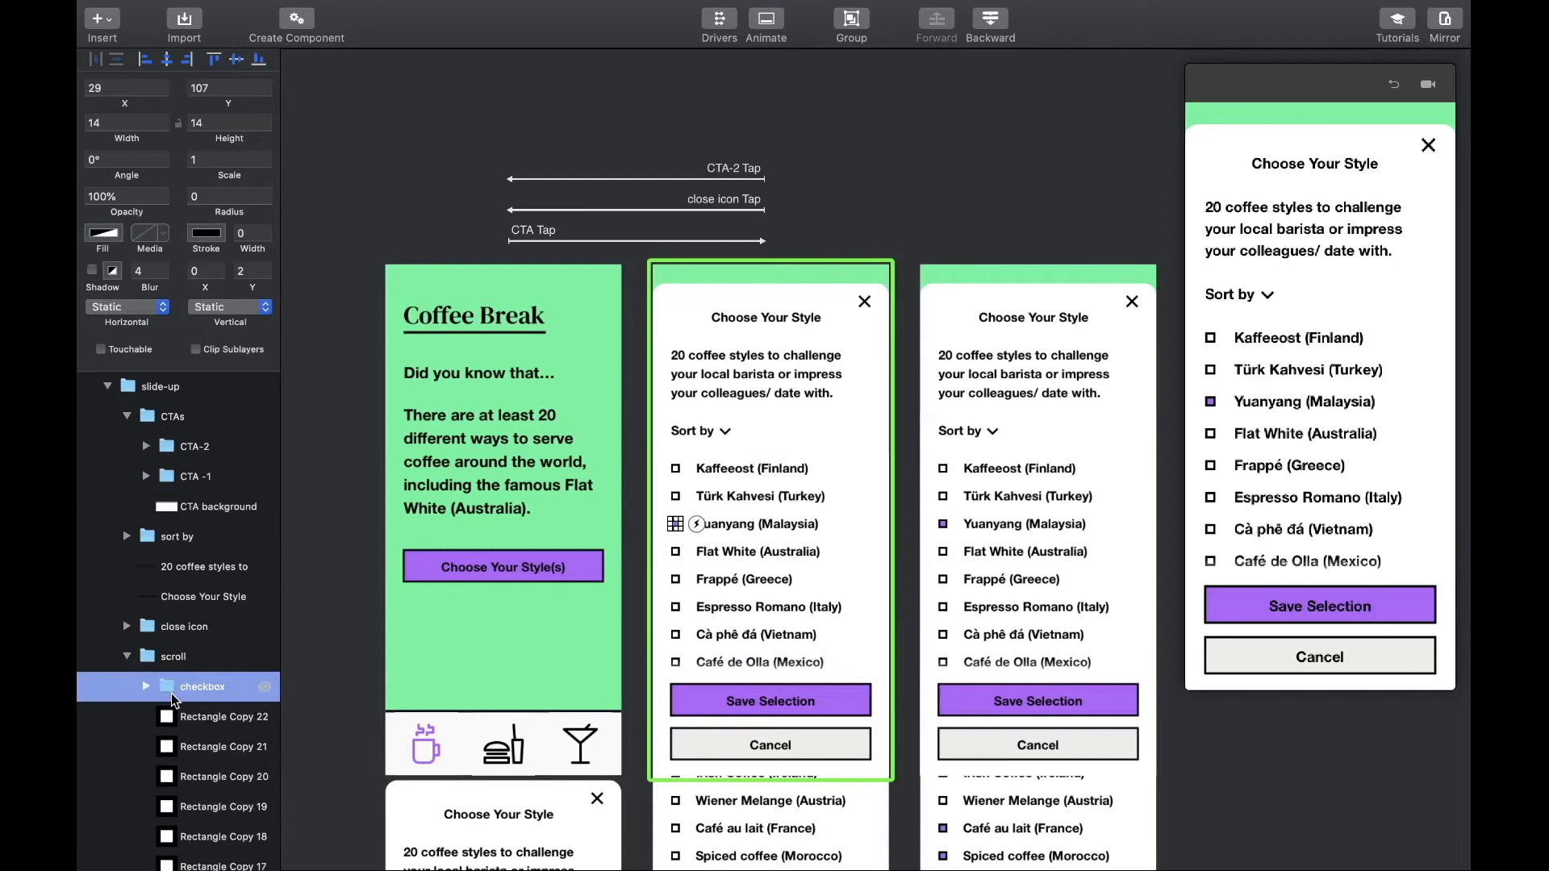
left_click(176, 478)
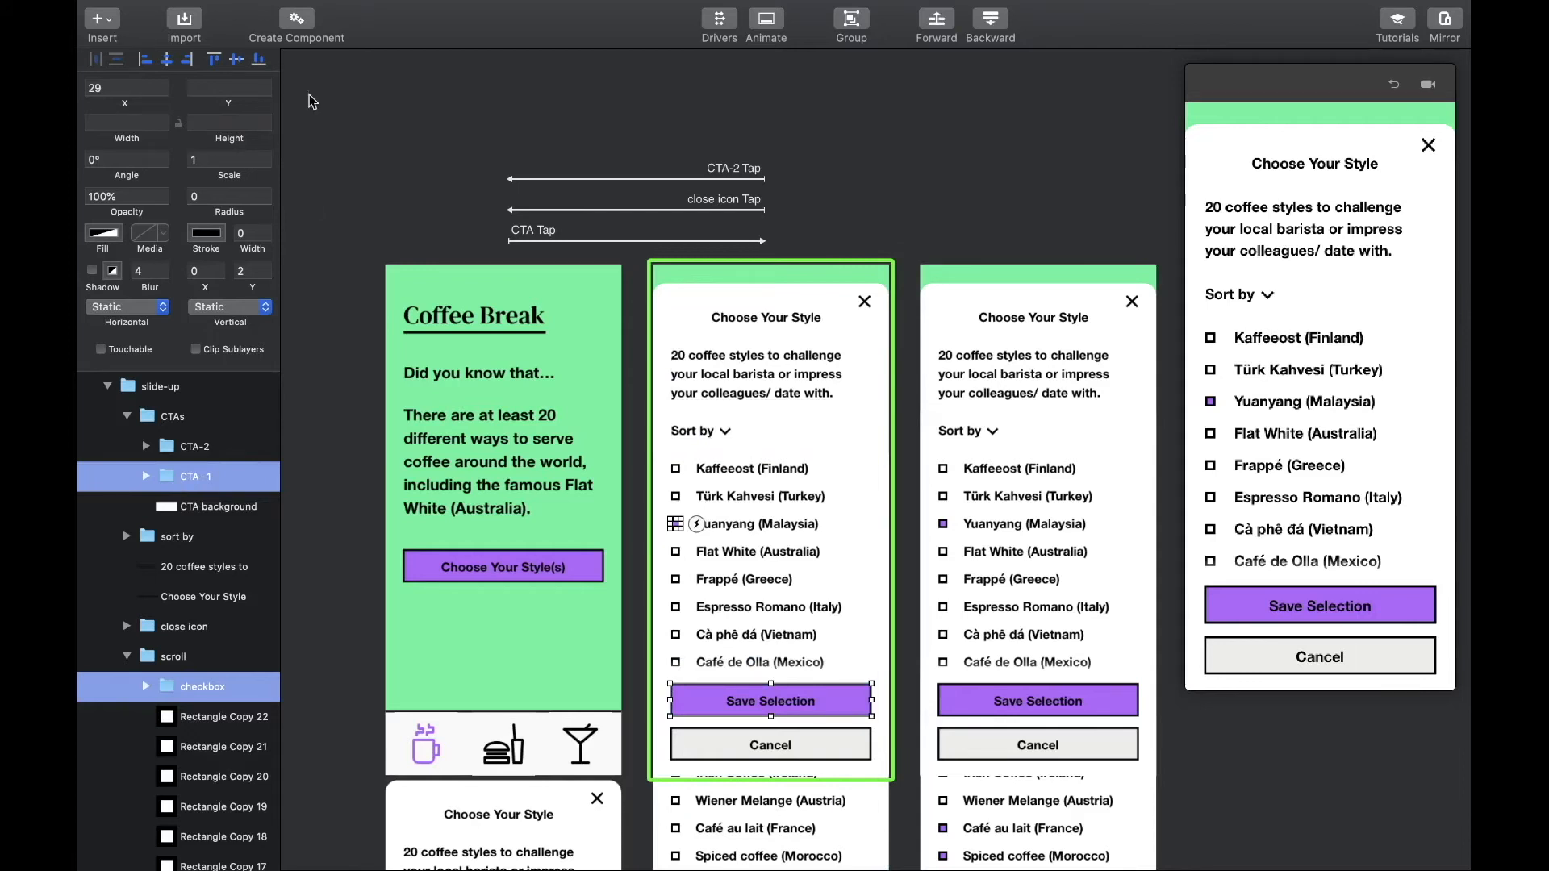
left_click(297, 21)
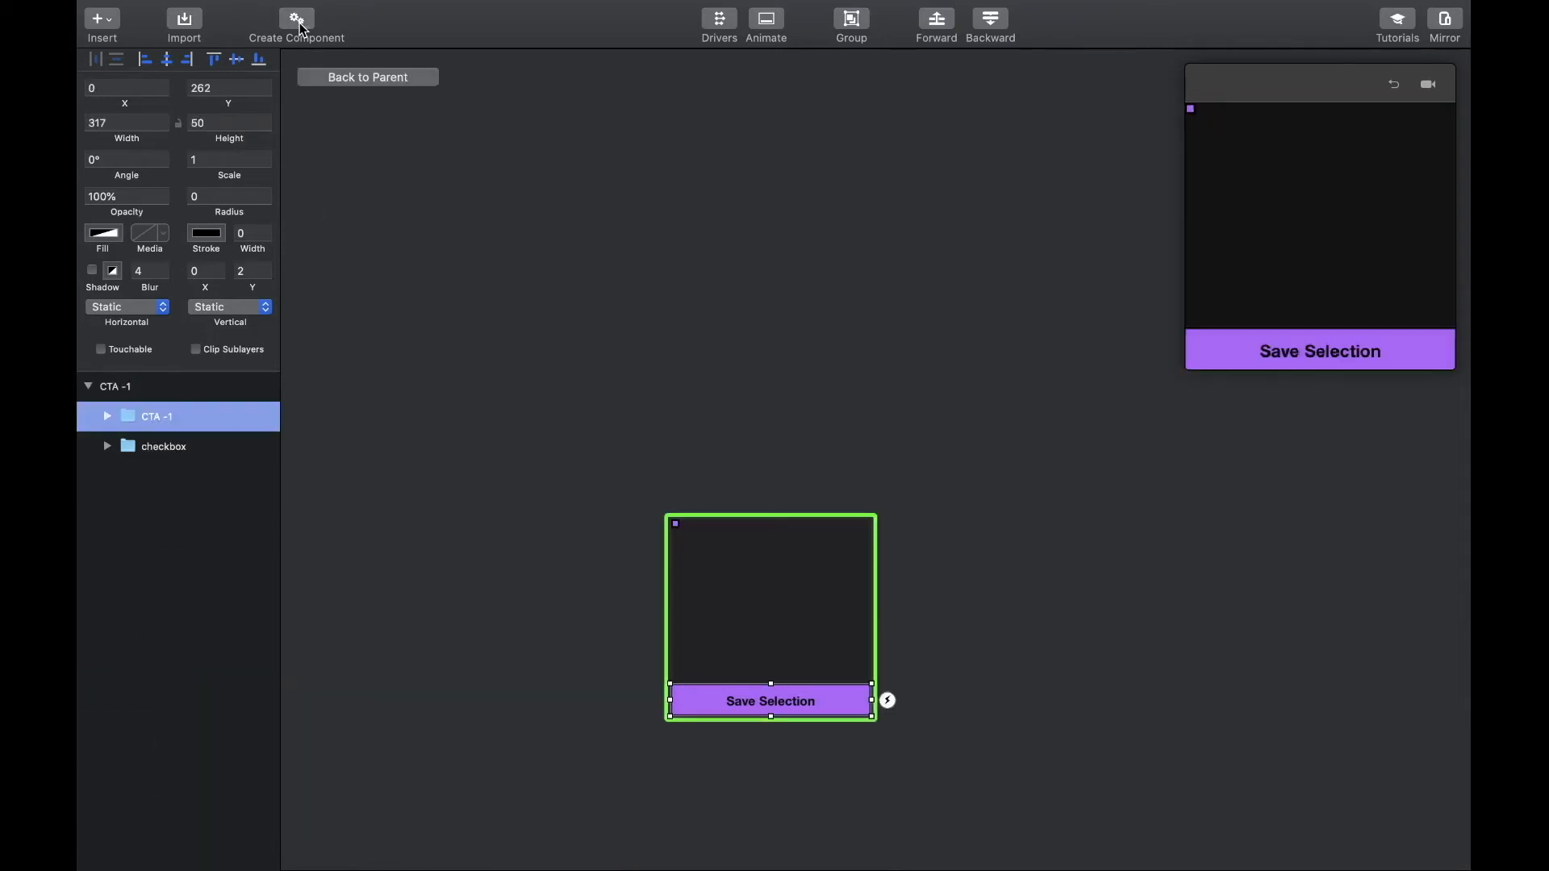
left_click(344, 77)
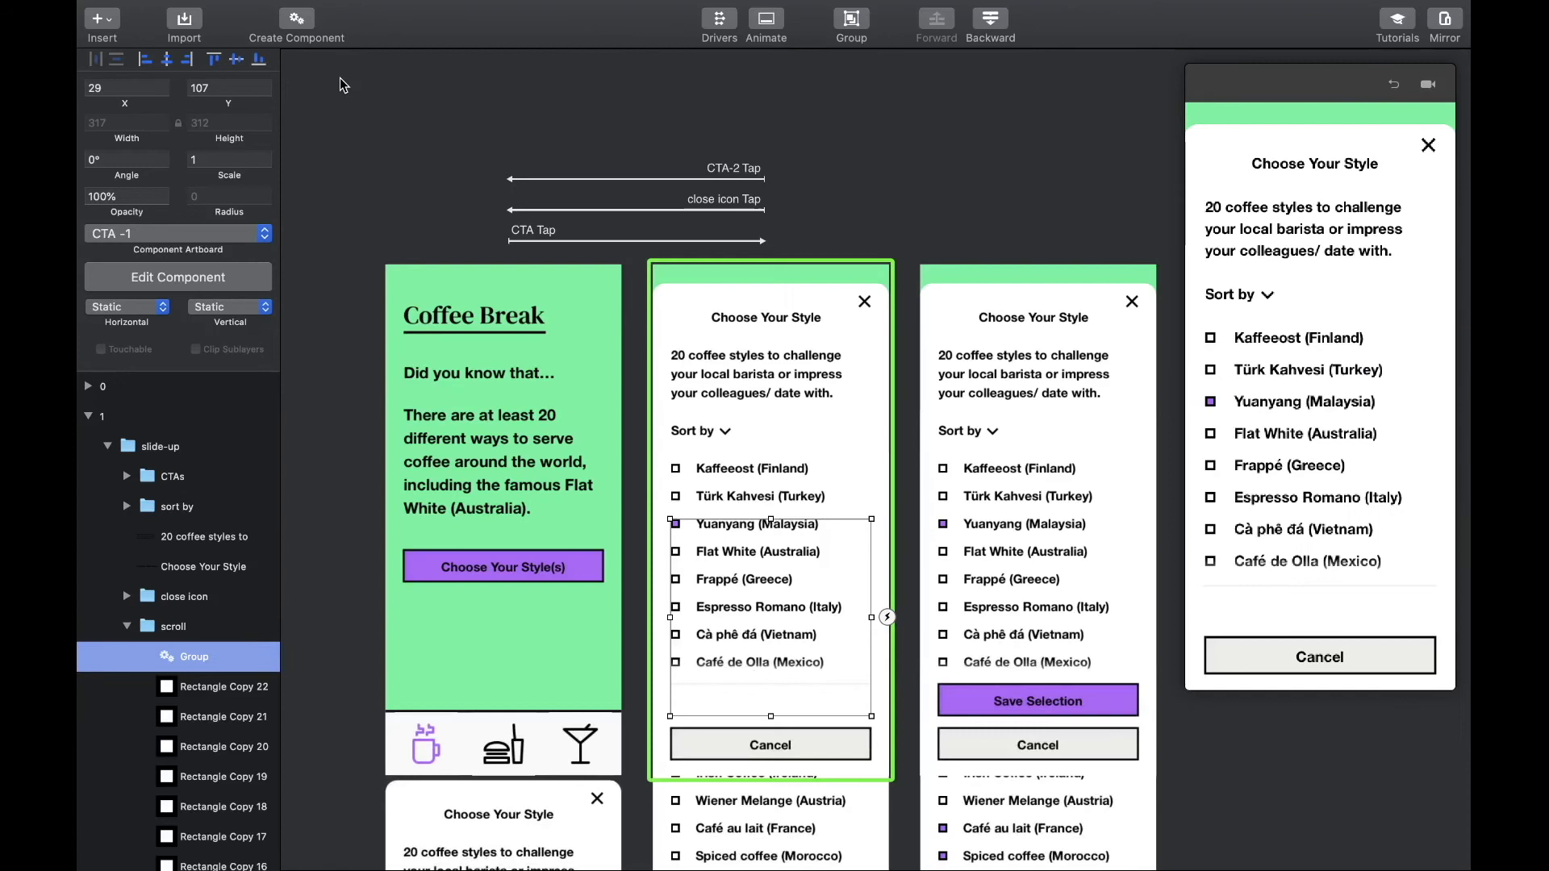
Step: Rename the new component as checkbox_interaction and move it out of scroll to the top of the slide-up group
double_click(194, 662)
type("chec")
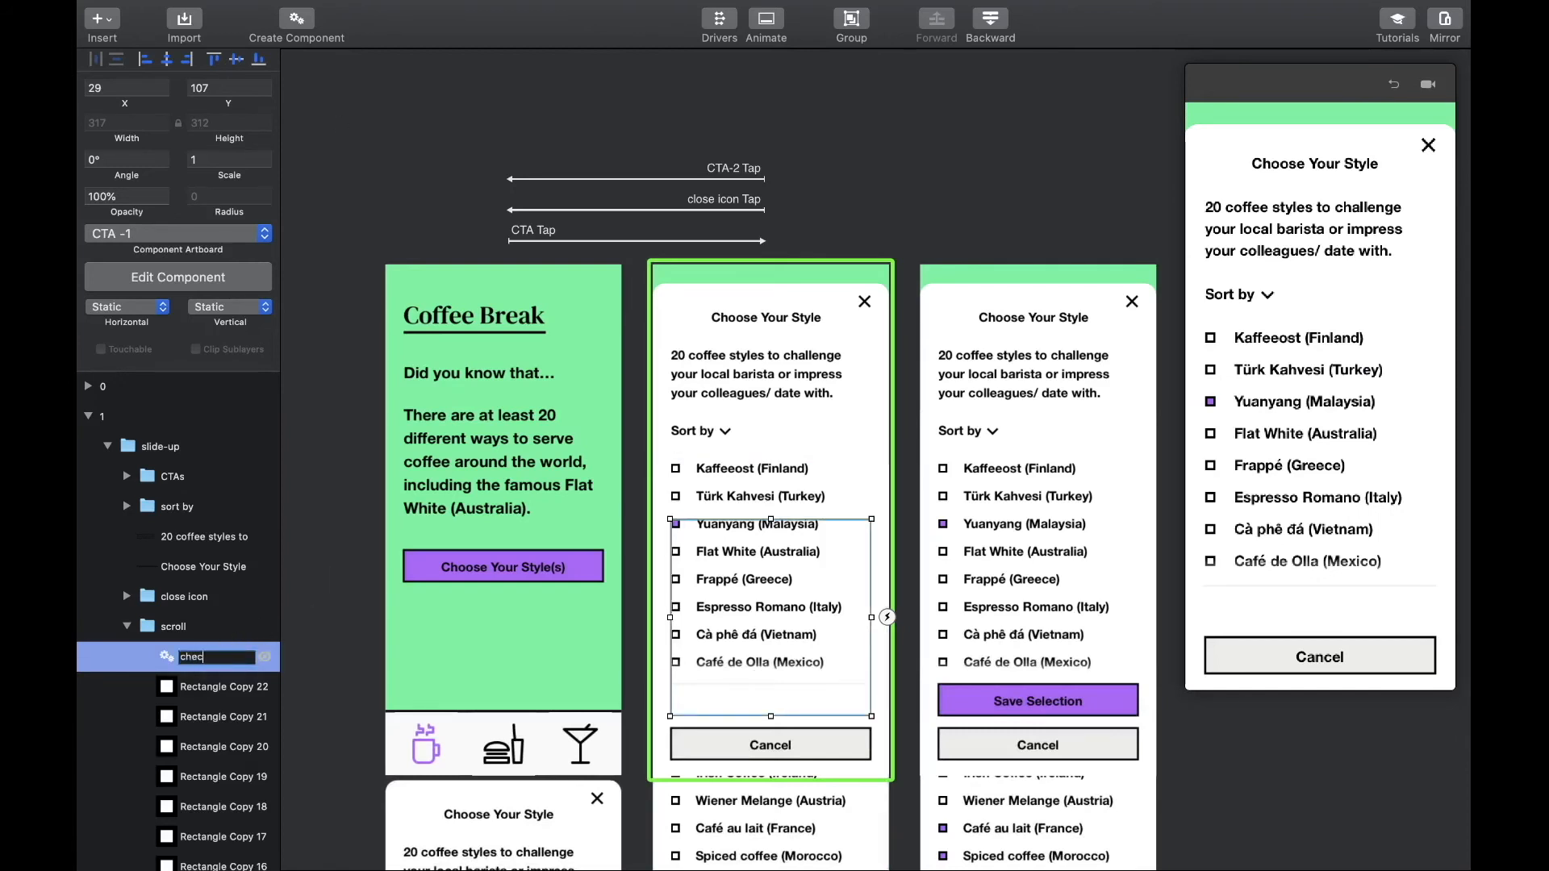
type("kbox_interaction")
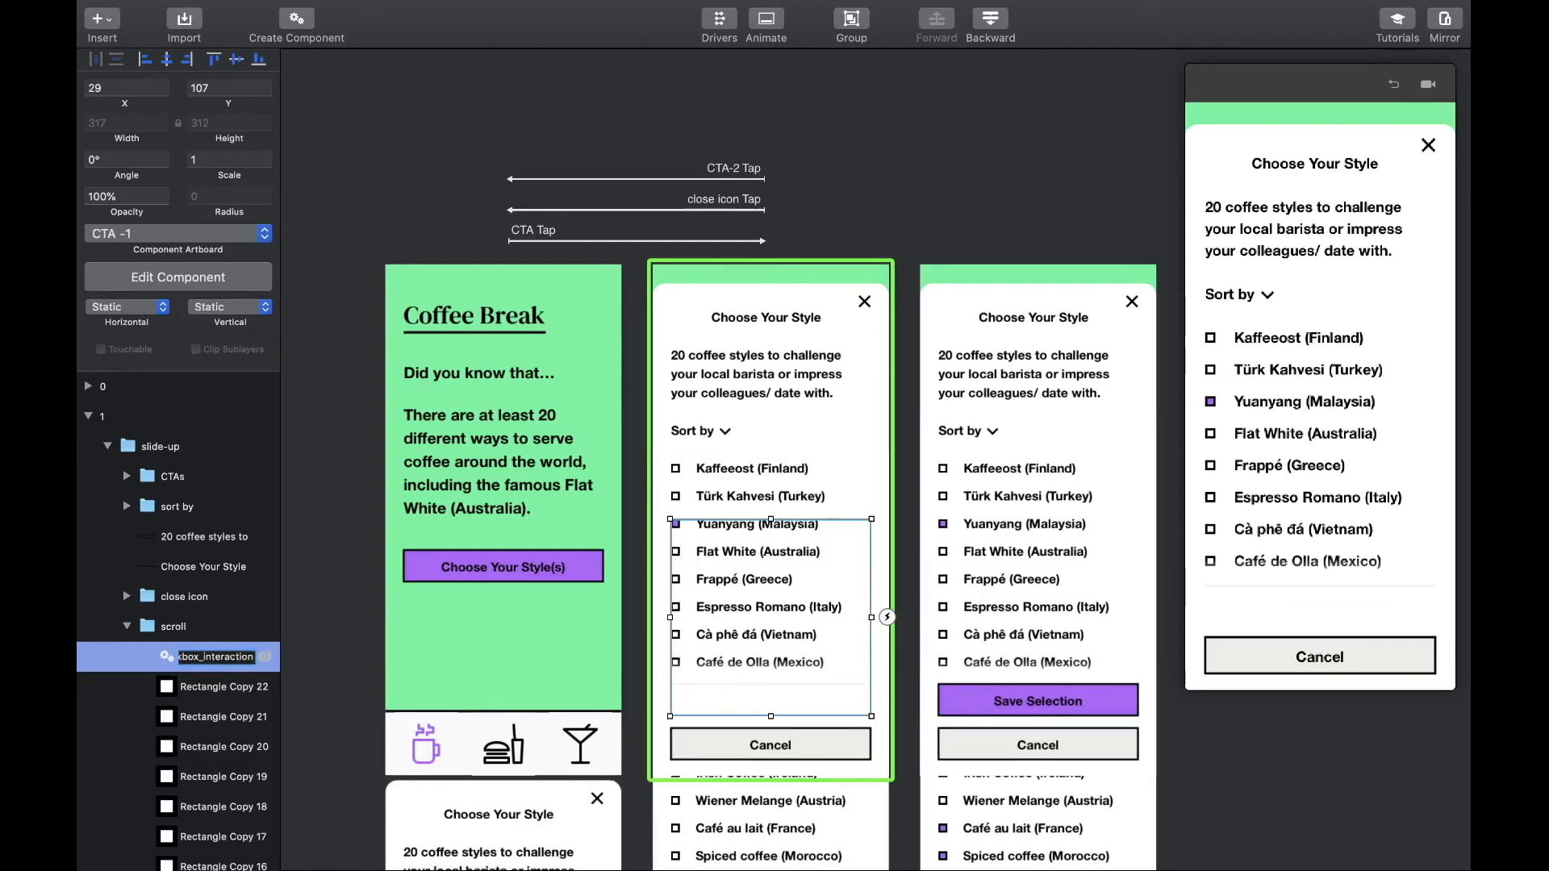
key("Return")
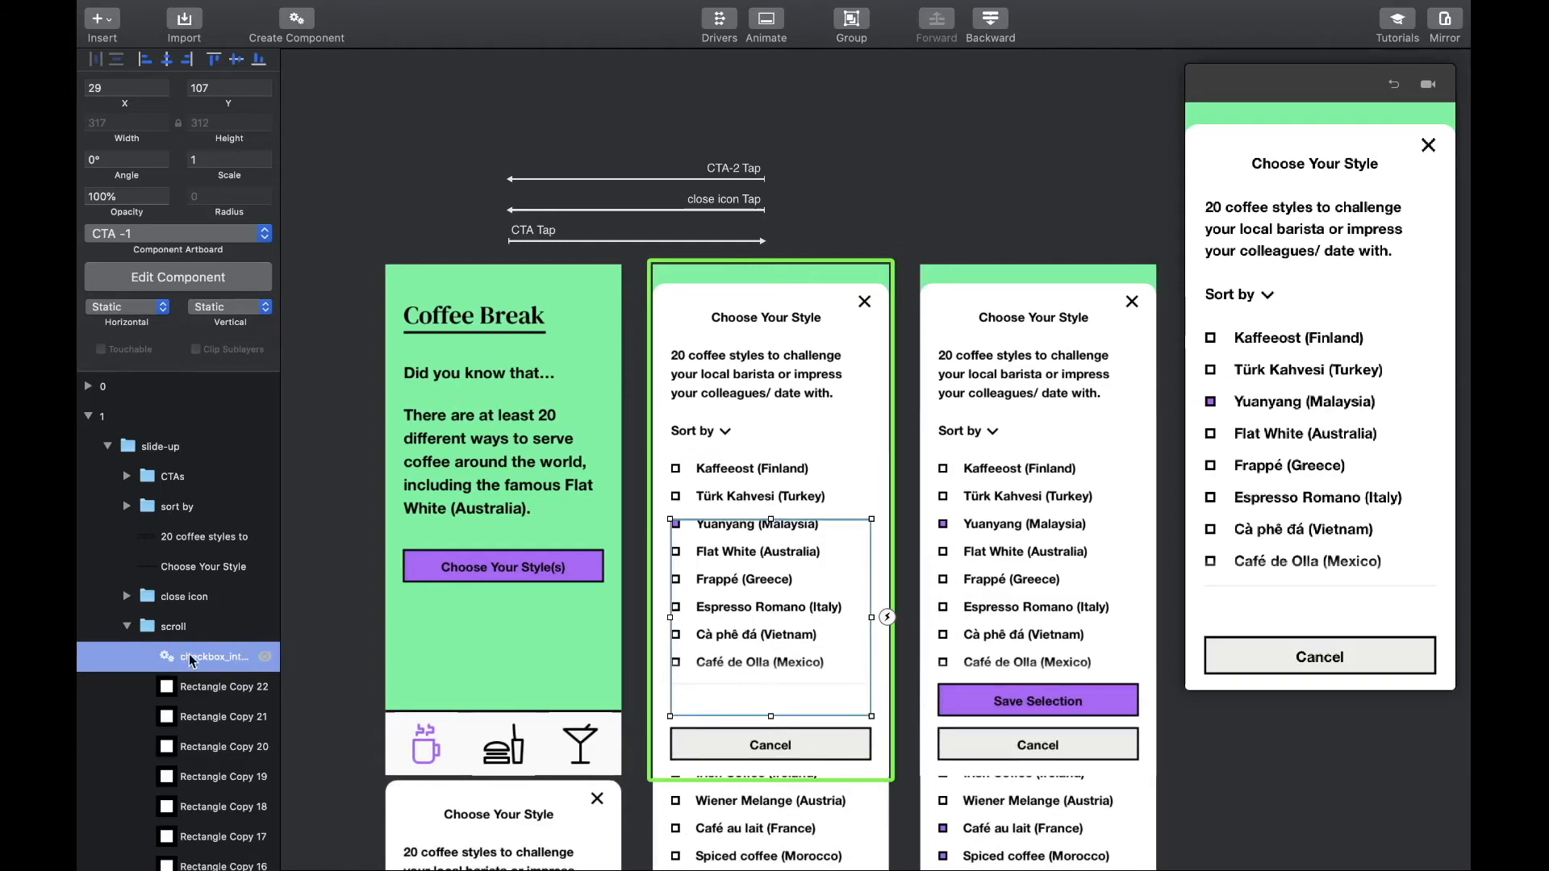
left_click_drag(172, 665, 202, 470)
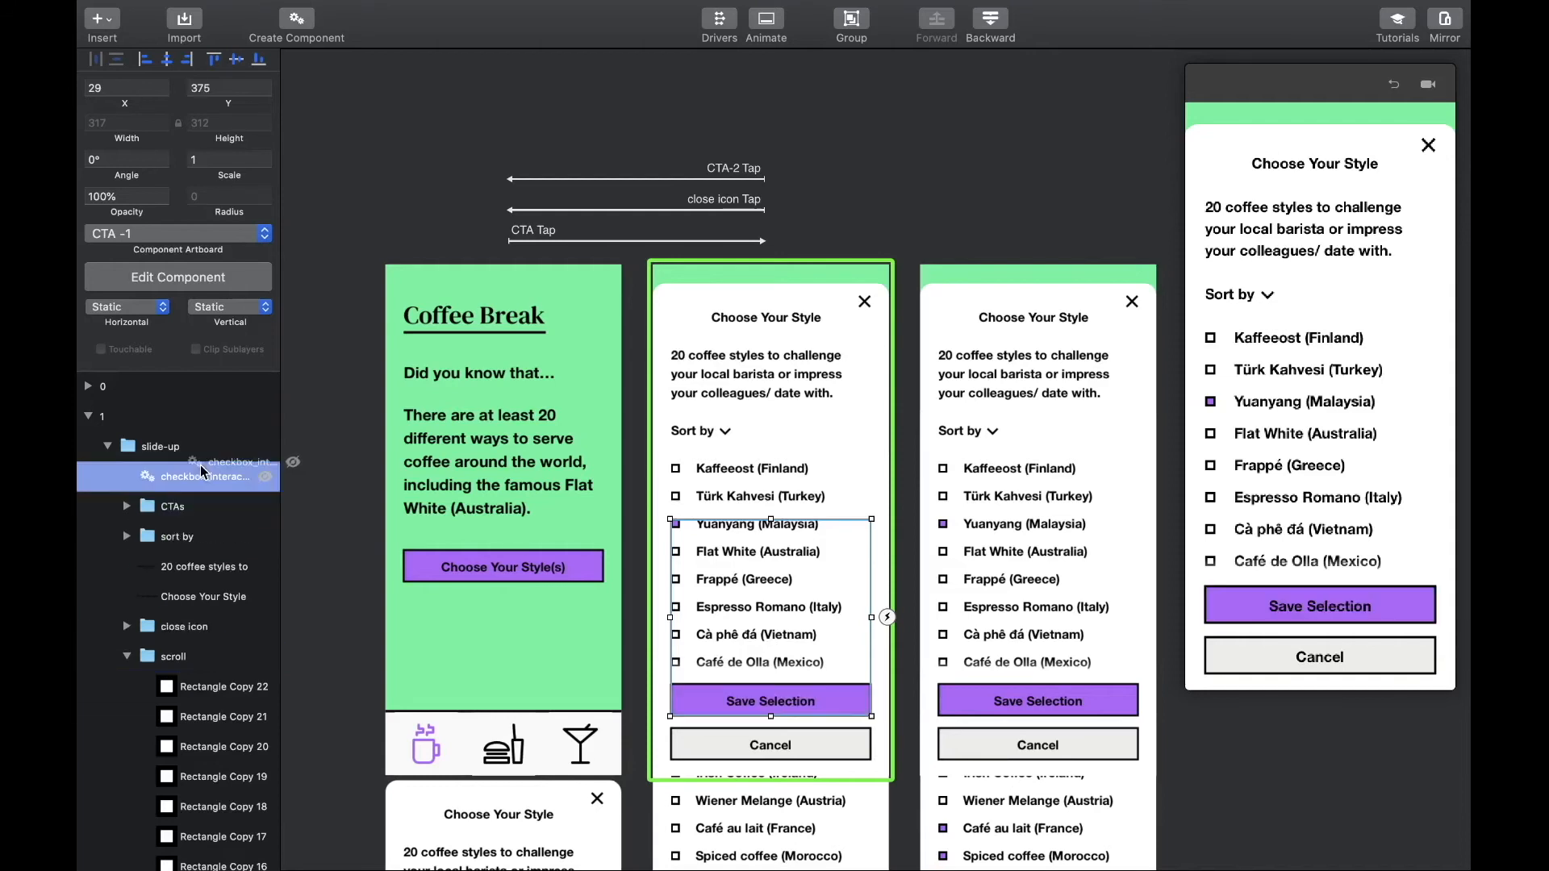
Step: Open the checkbox_interaction component for editing and duplicate its CTA -1 artboard
left_click(191, 274)
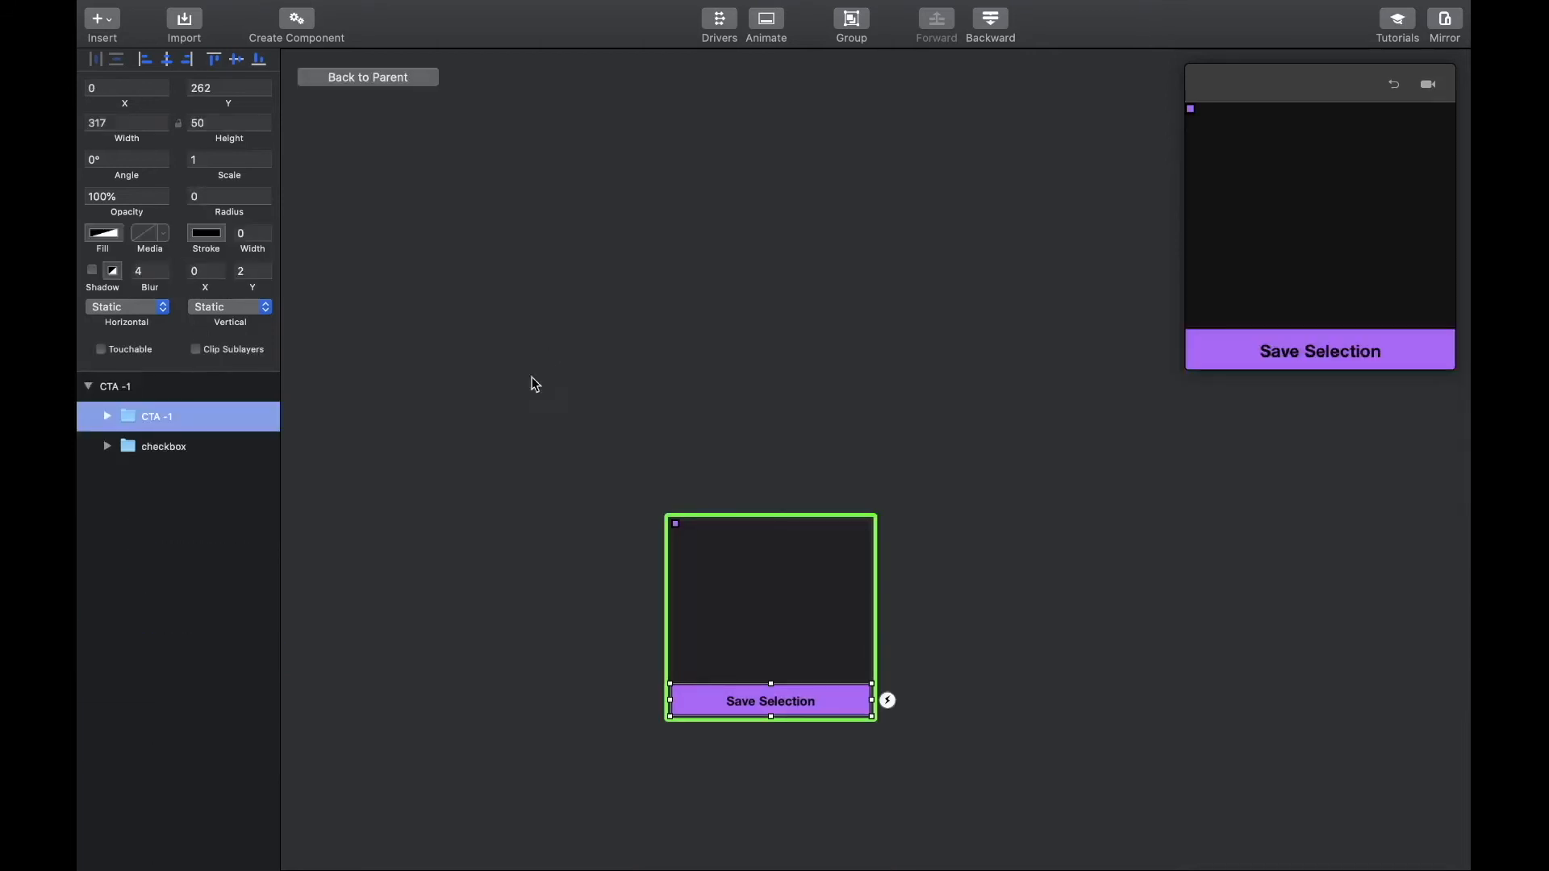
left_click(514, 429)
scroll(704, 527, "up", 5)
scroll(705, 528, "down", 3)
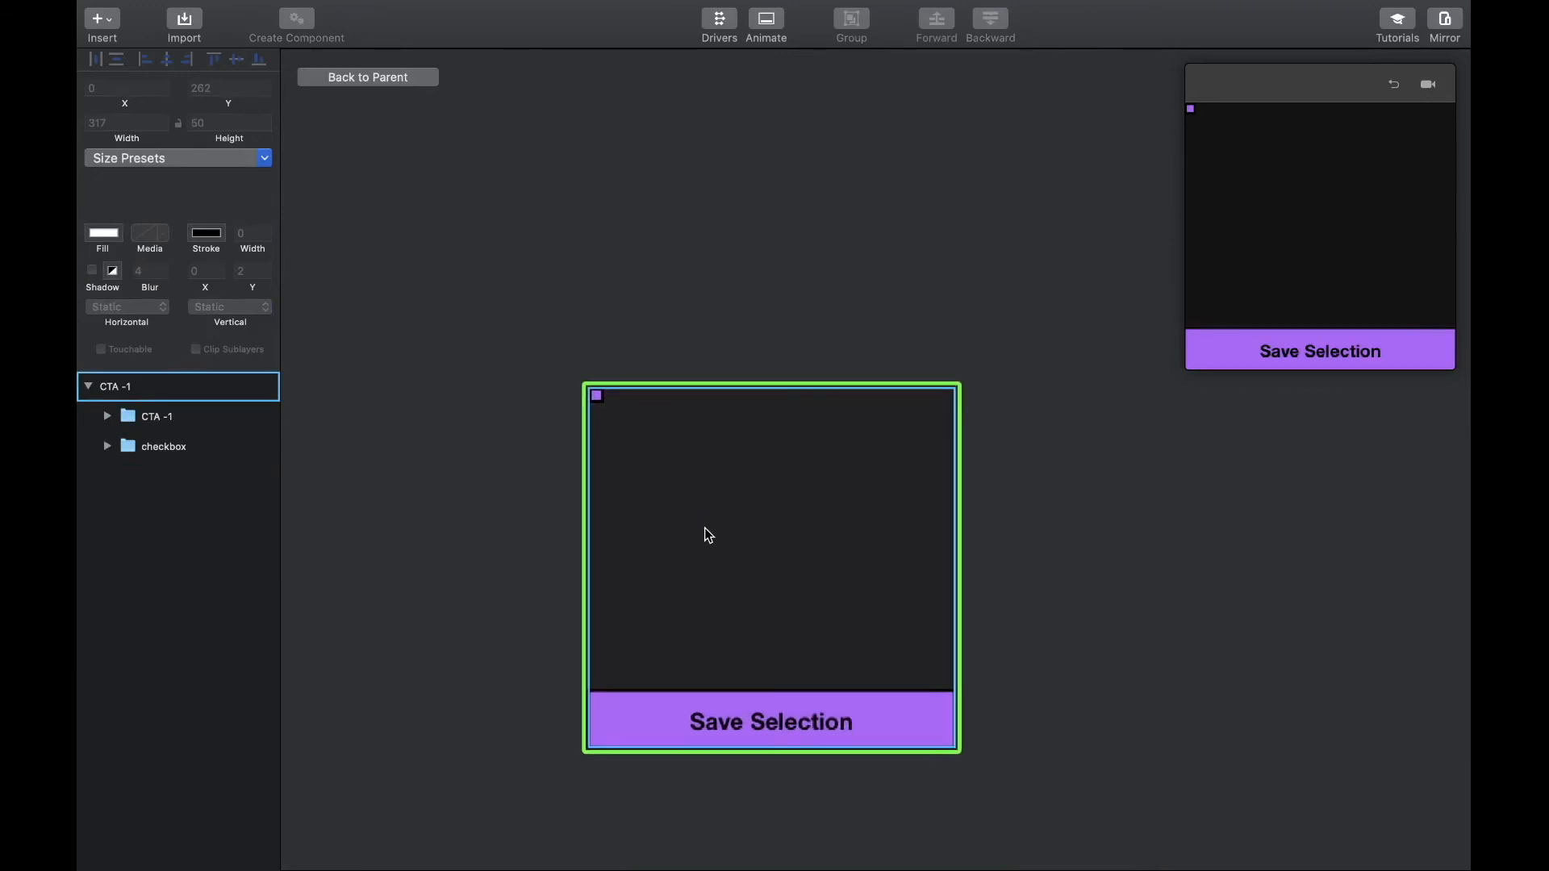
scroll(707, 536, "down", 2)
left_click(106, 393)
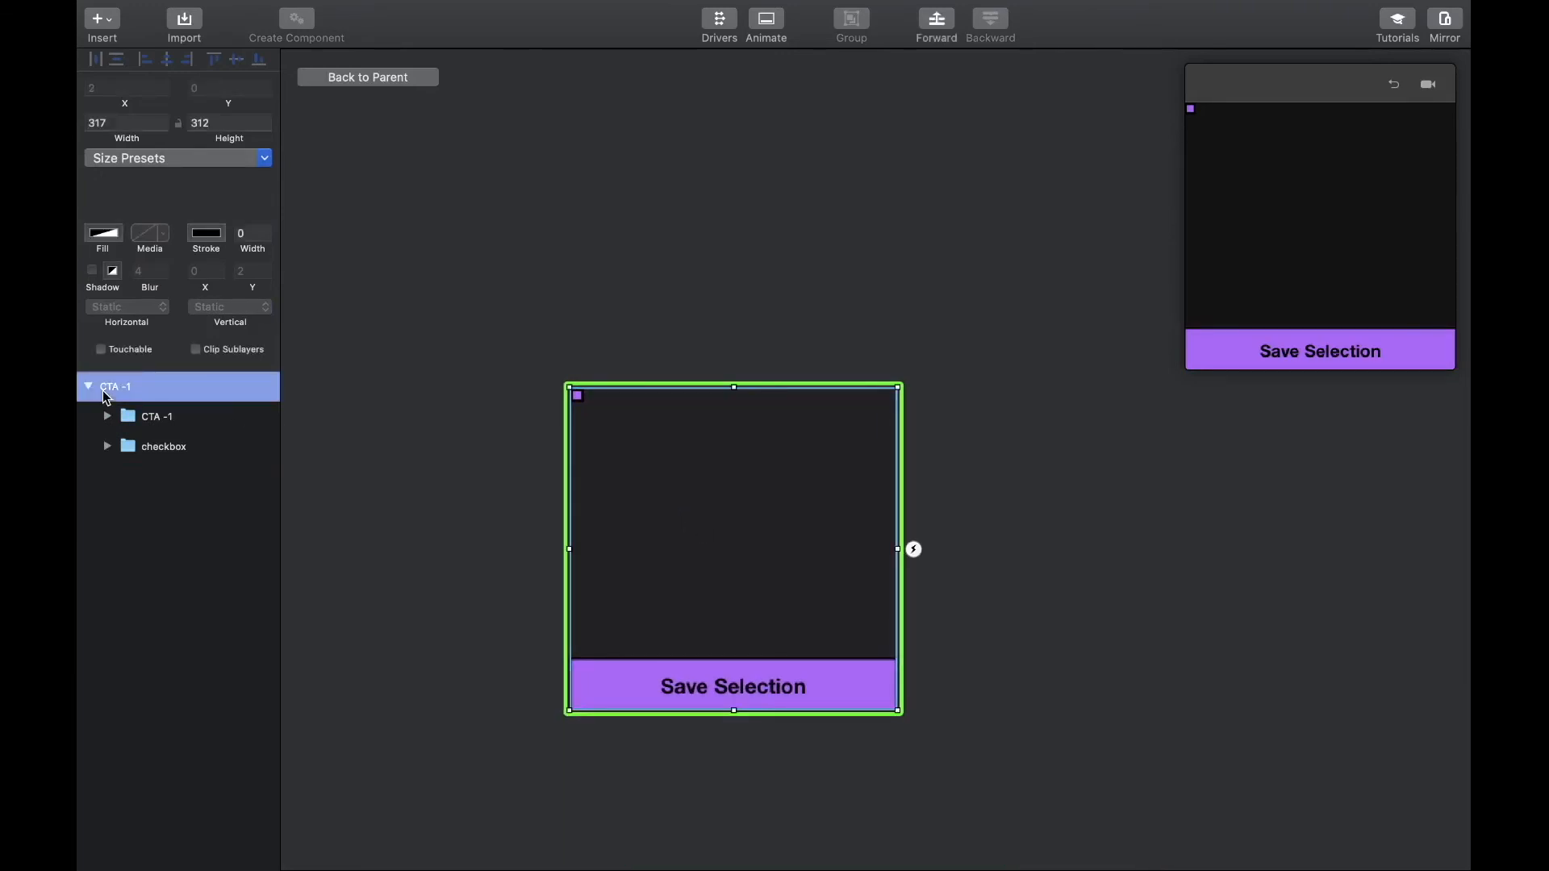
key("super+d")
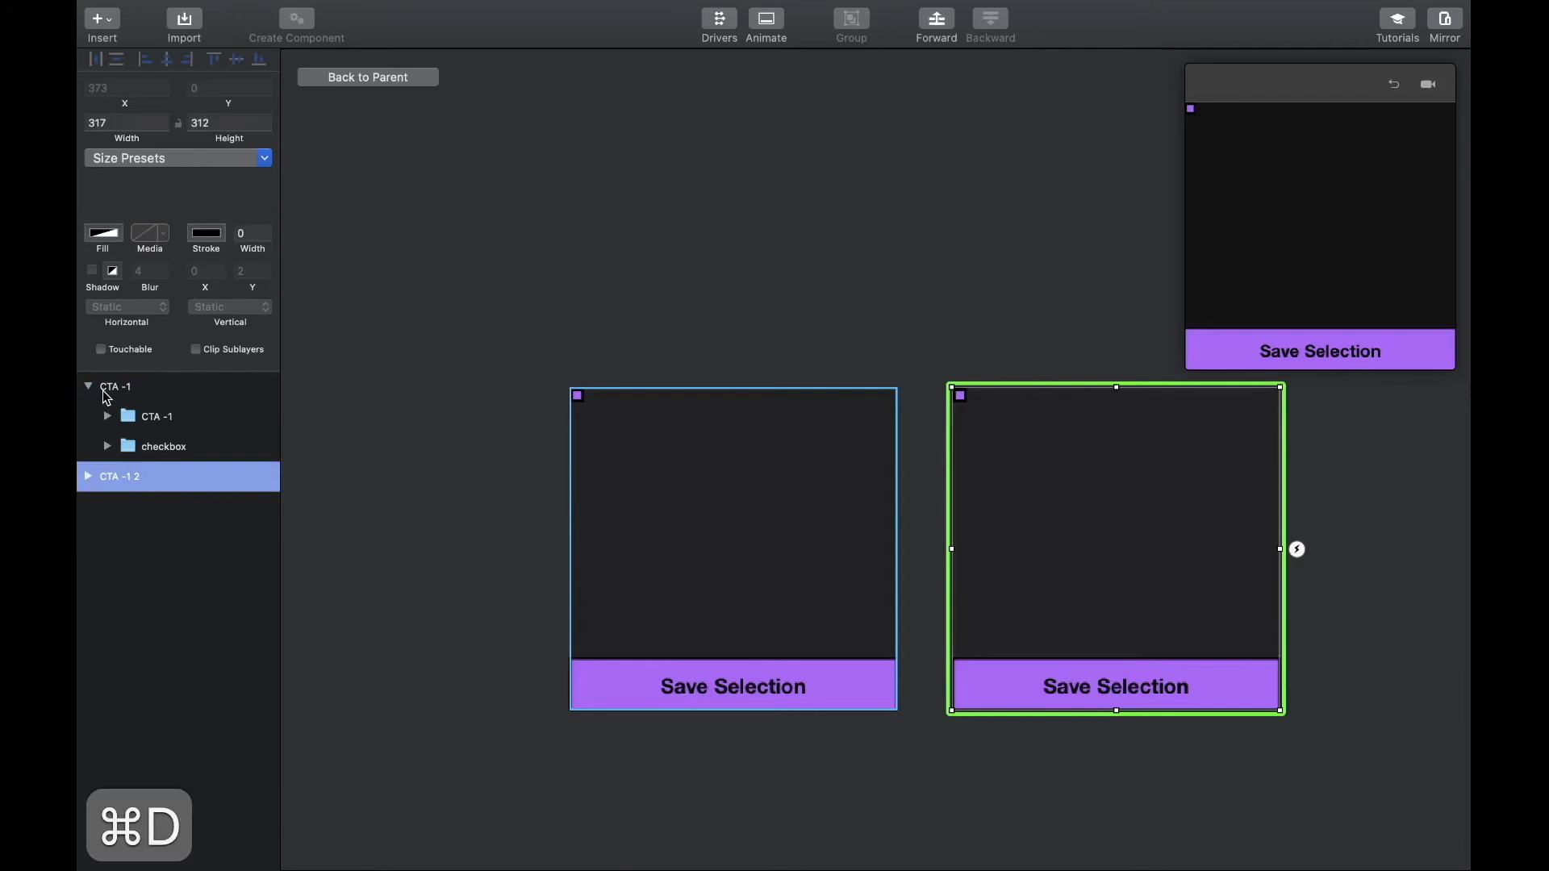
Step: Delete the CTA-1 active group and the checkbox_purple layer from the component's first artboard
left_click(88, 478)
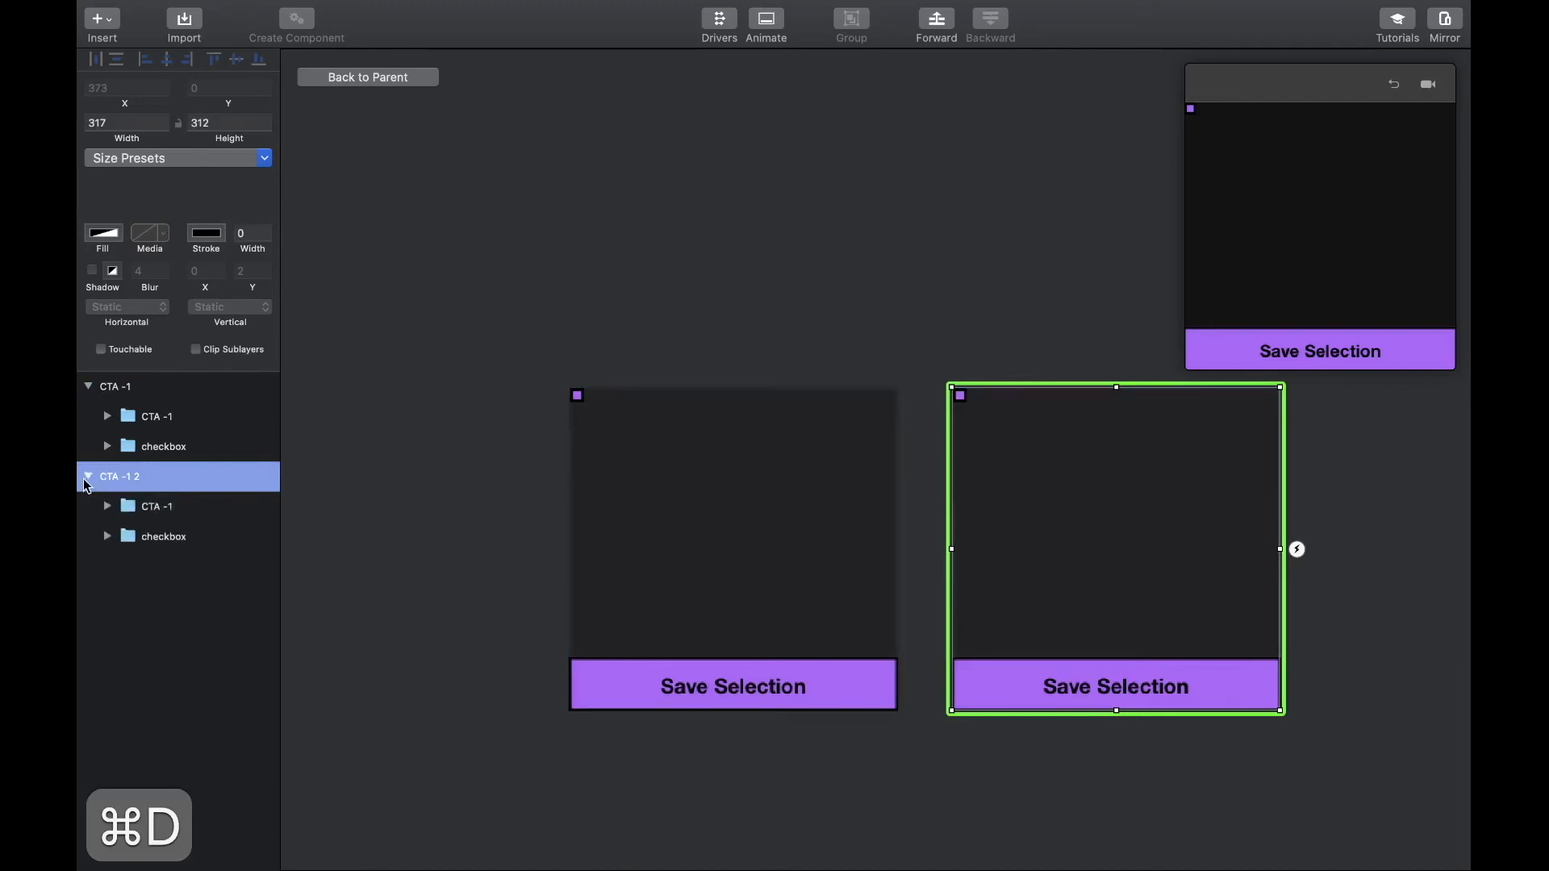
left_click(133, 416)
left_click(108, 416)
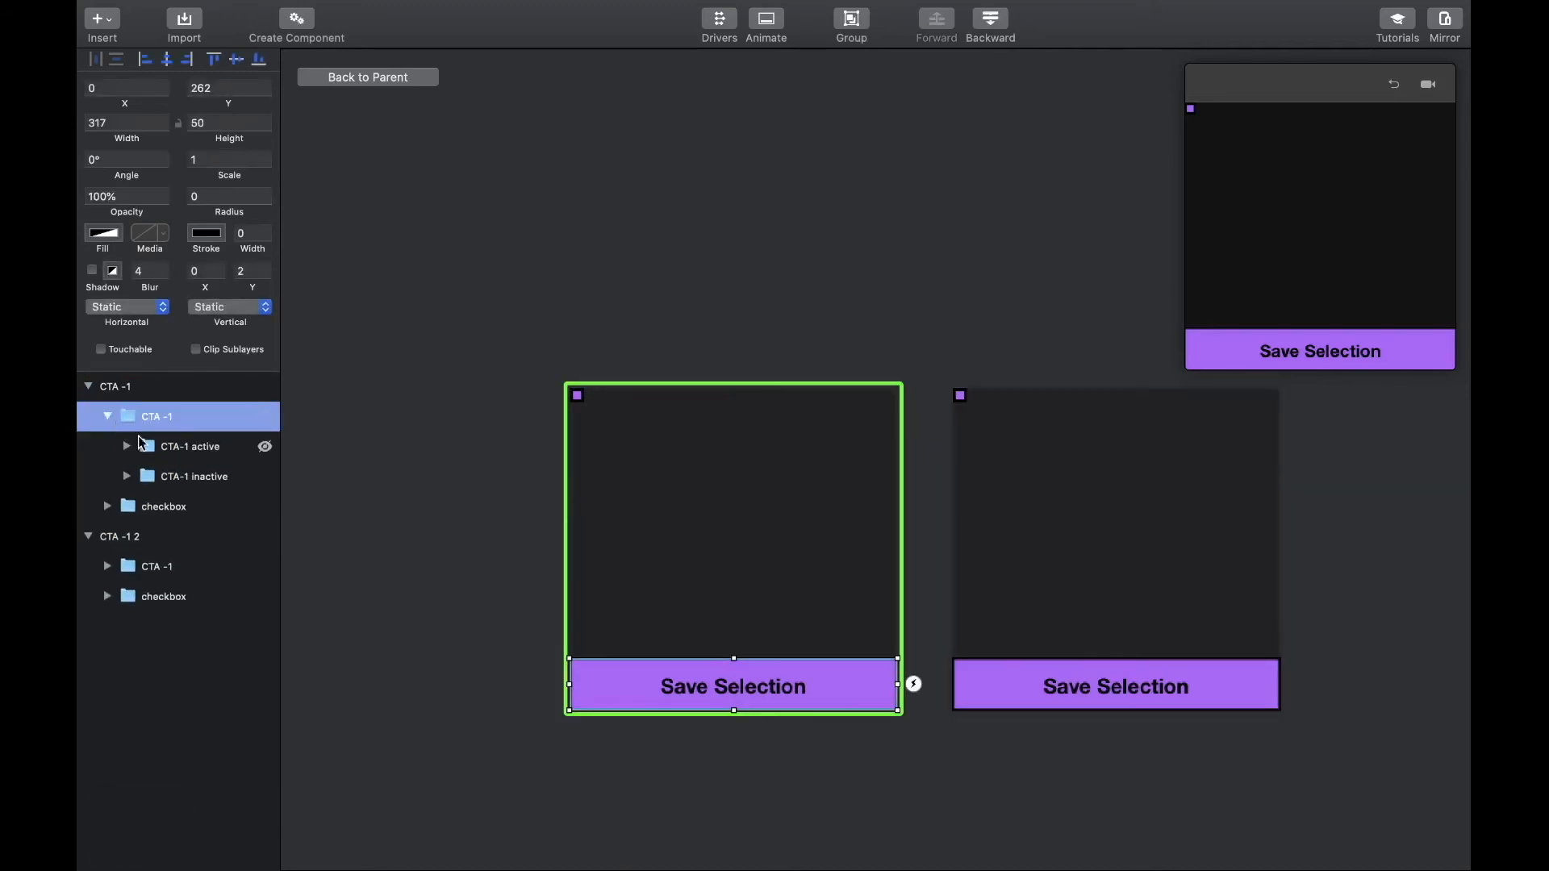
left_click(150, 449)
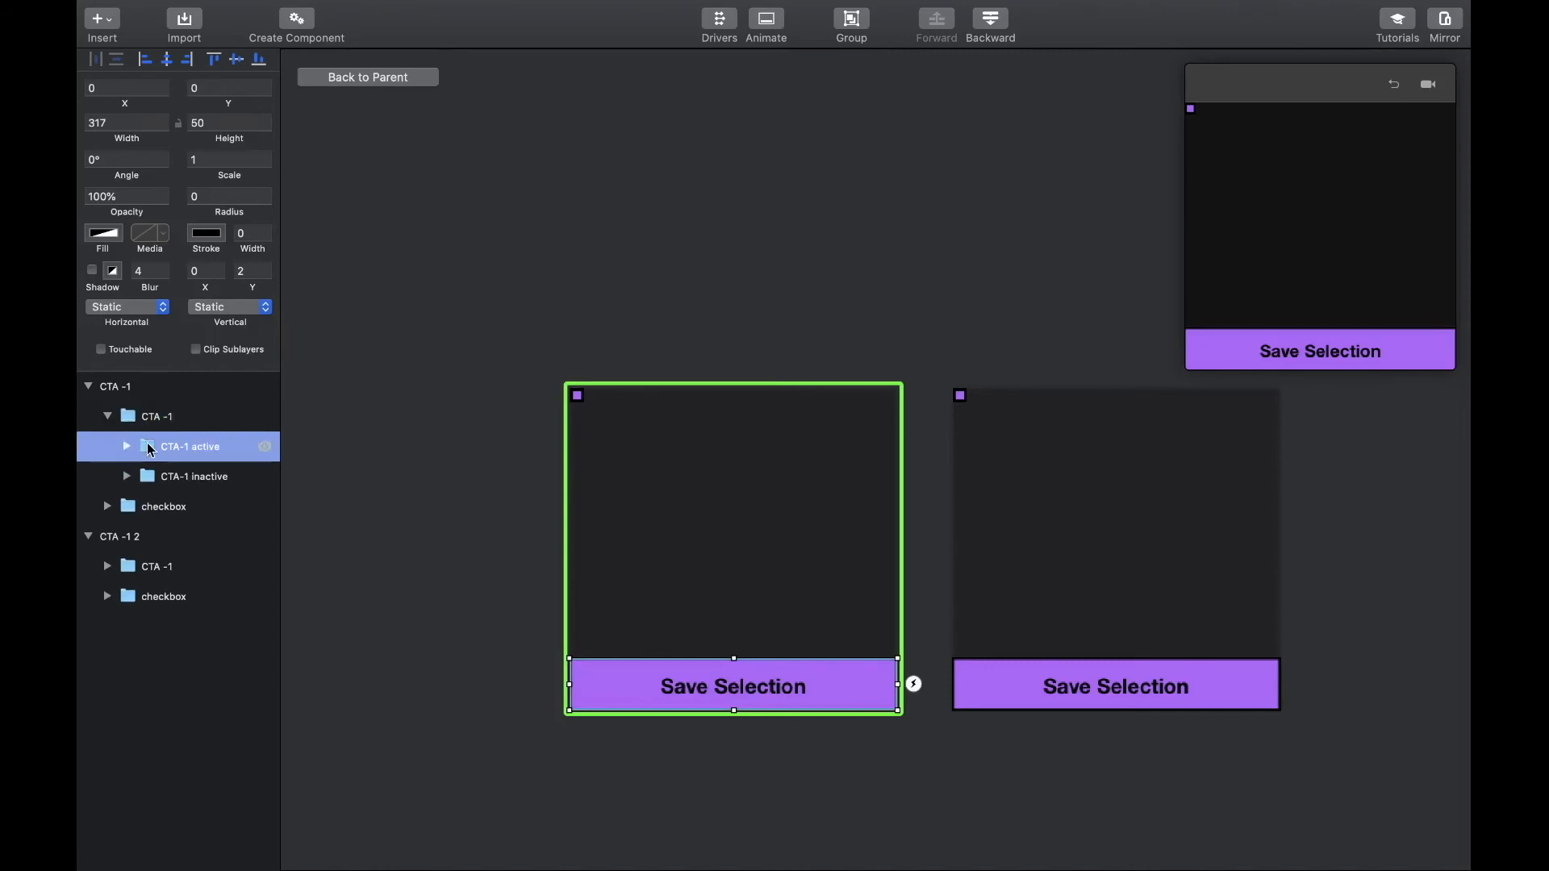
key("BackSpace")
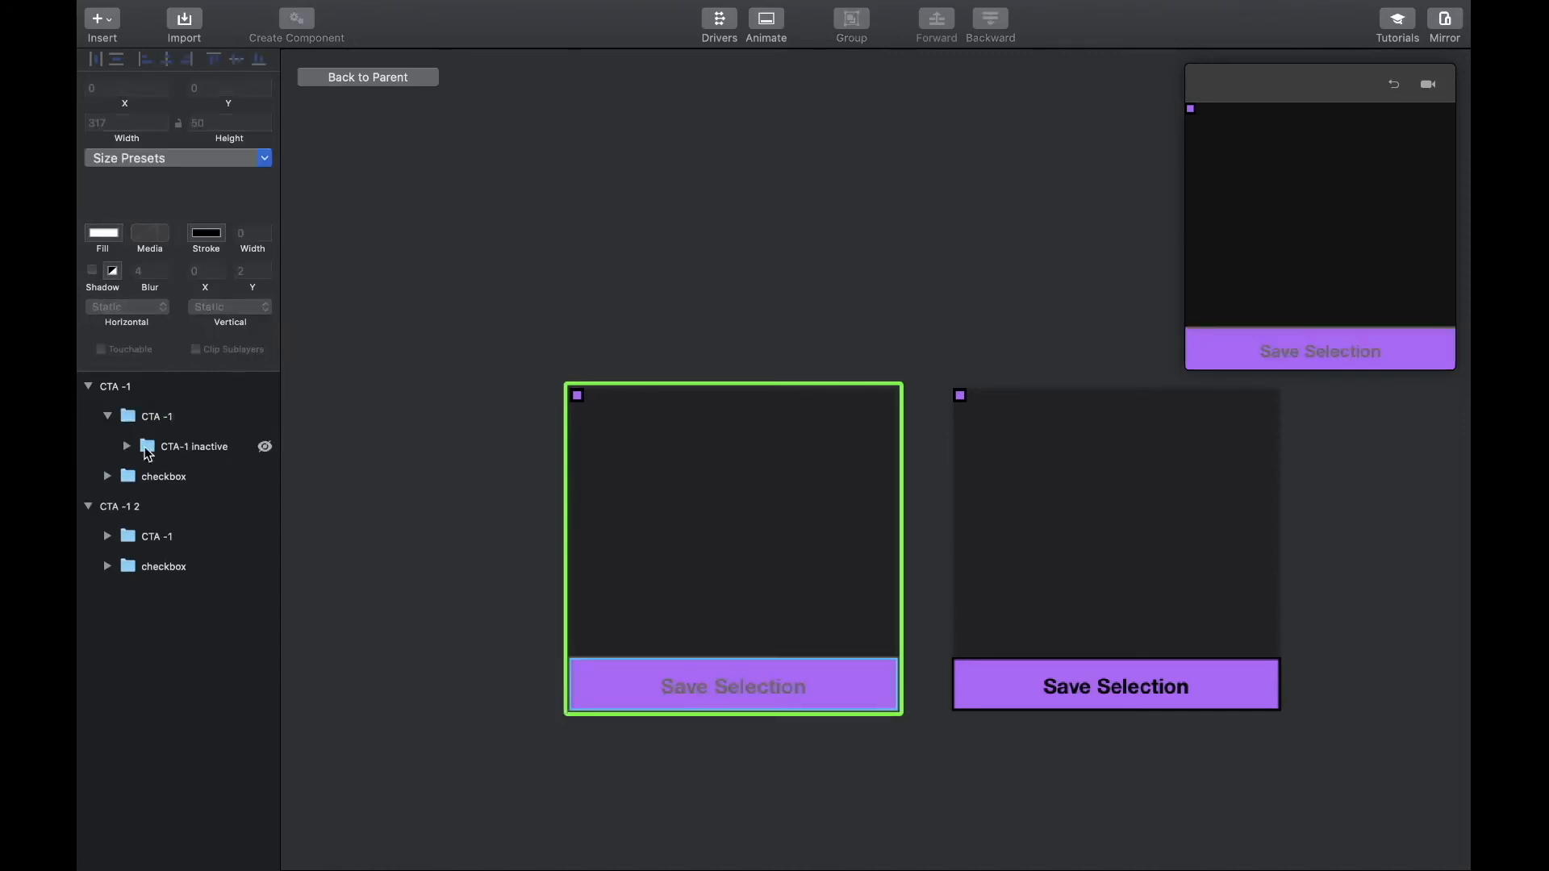
left_click(107, 476)
left_click(158, 509)
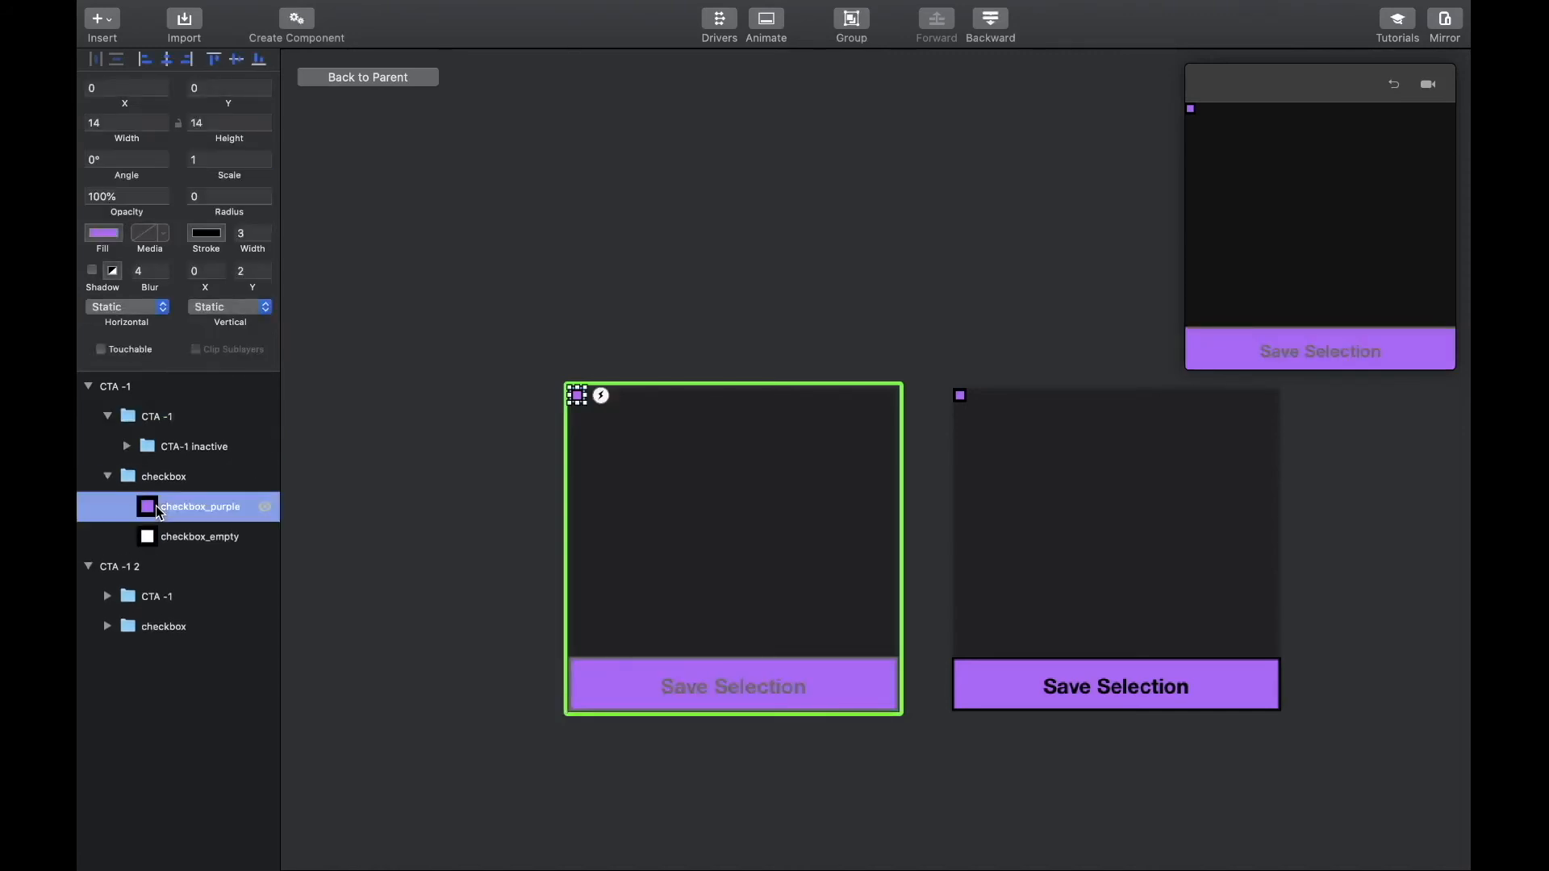
key("BackSpace")
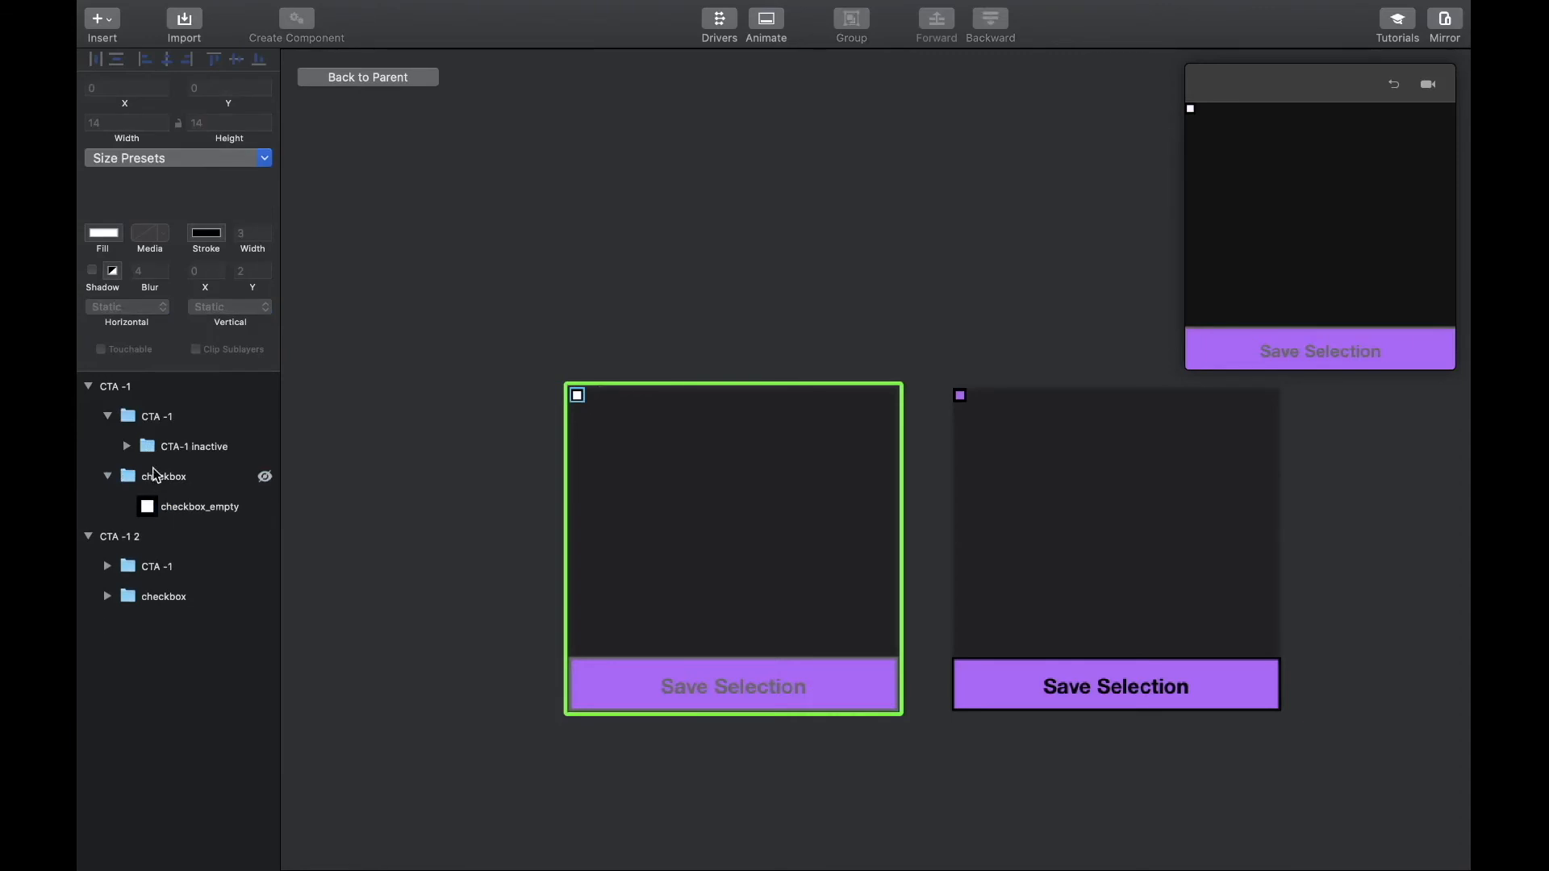
Step: Move CTA-1 inactive and checkbox_empty out of their groups in the first artboard, and delete the emptied CTA -1 and checkbox groups
left_click(126, 446)
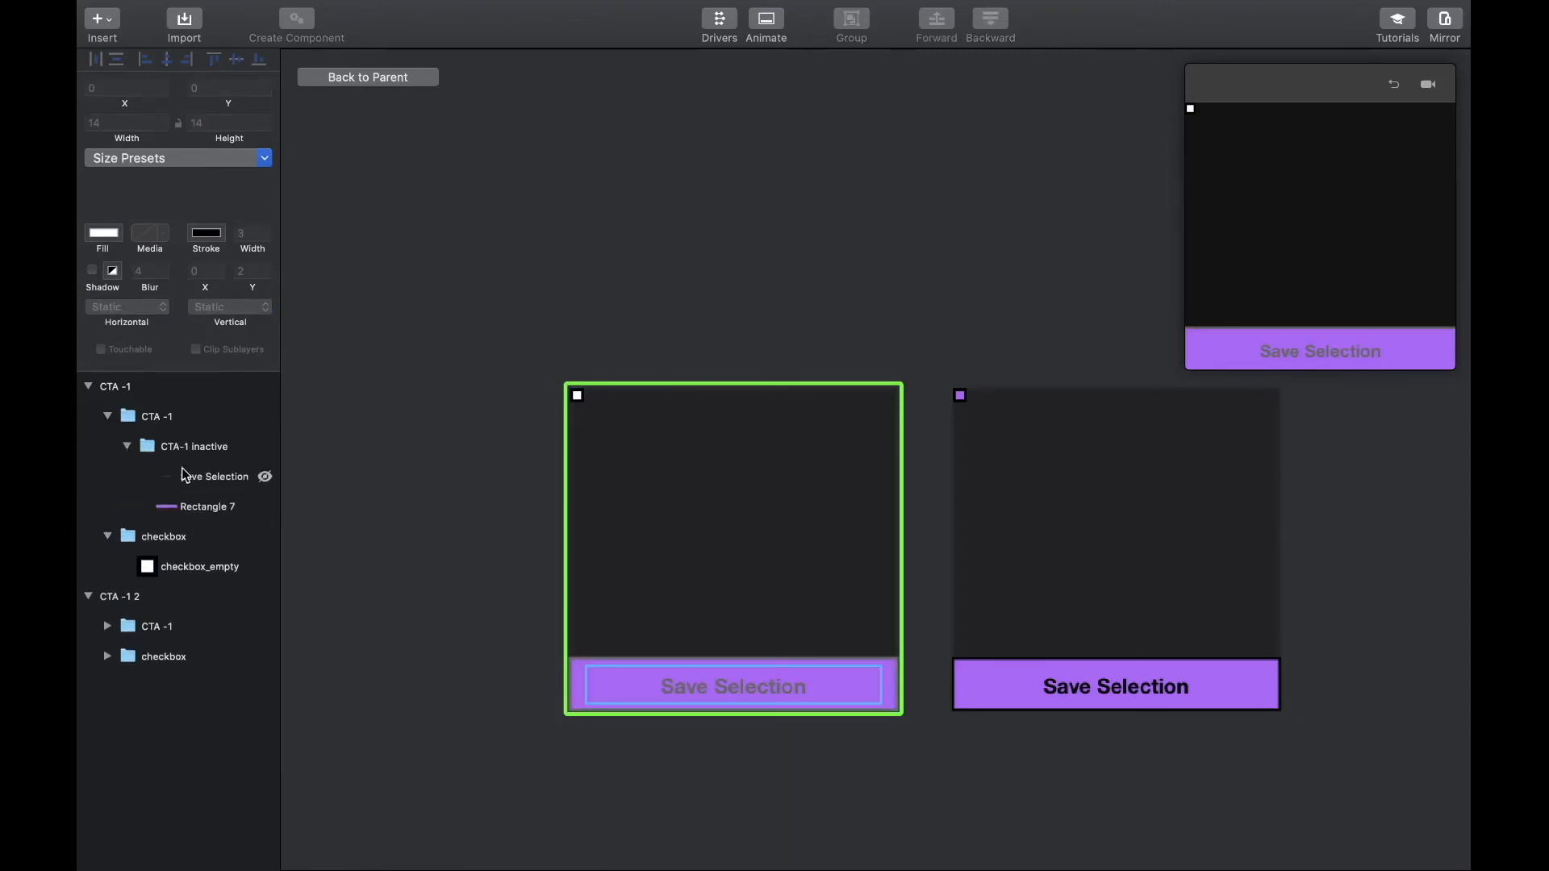
left_click(127, 446)
left_click(163, 448)
left_click(162, 523, "super")
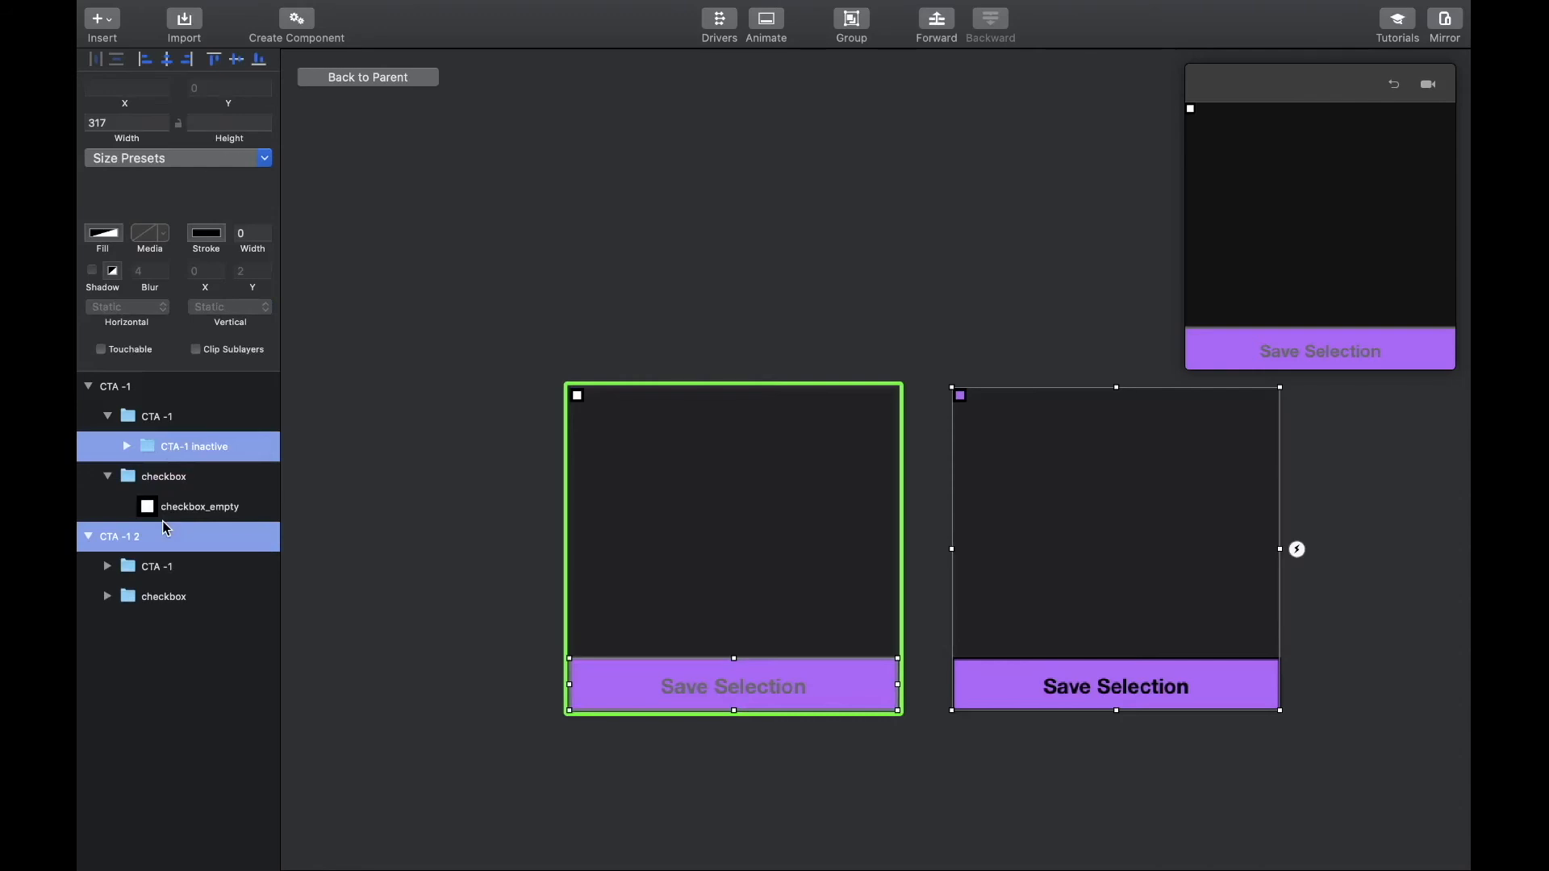
left_click(163, 516)
left_click(152, 446, "super")
left_click_drag(151, 445, 167, 402)
left_click(158, 480)
left_click(167, 504, "super")
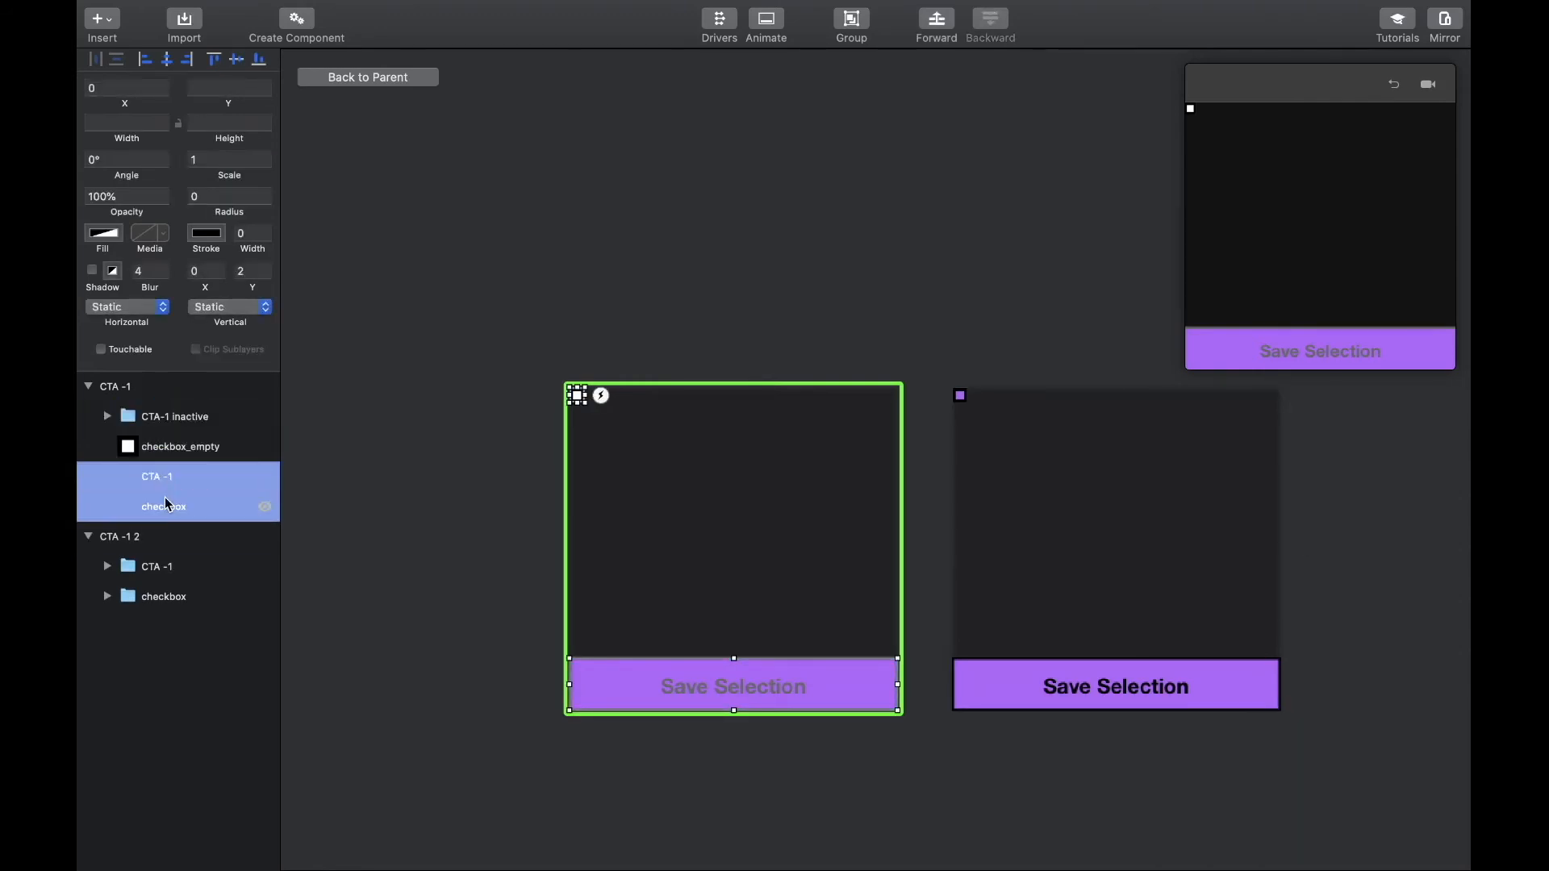
key("Delete")
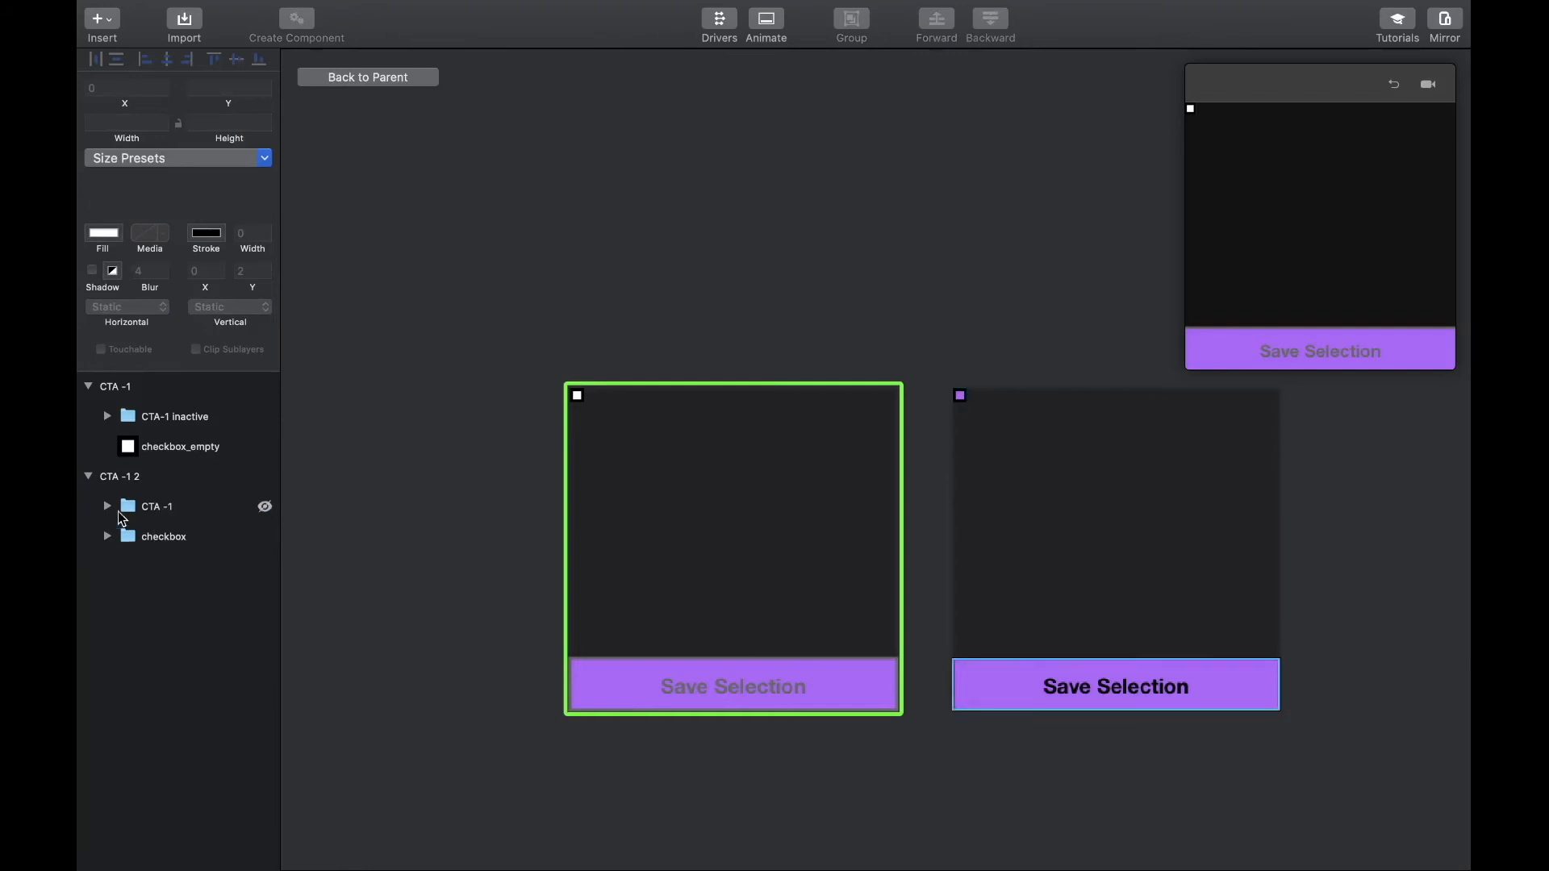
Step: In the duplicated artboard, delete CTA-1 inactive, keeping CTA-1 active outside the CTA -1 group, and remove that emptied group
left_click(107, 507)
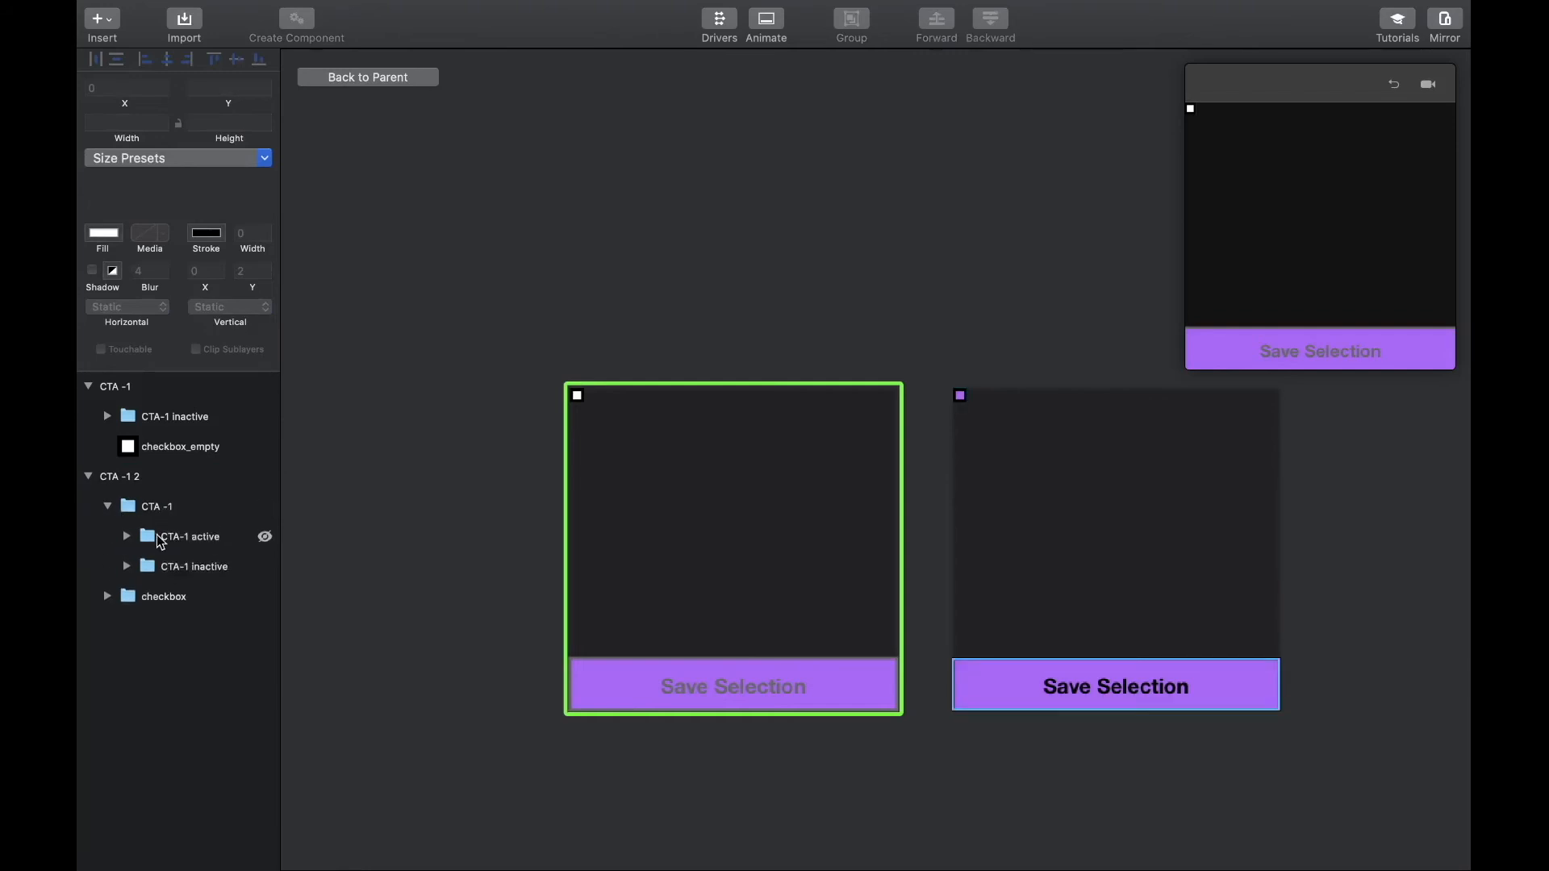
left_click(164, 558)
key("Delete")
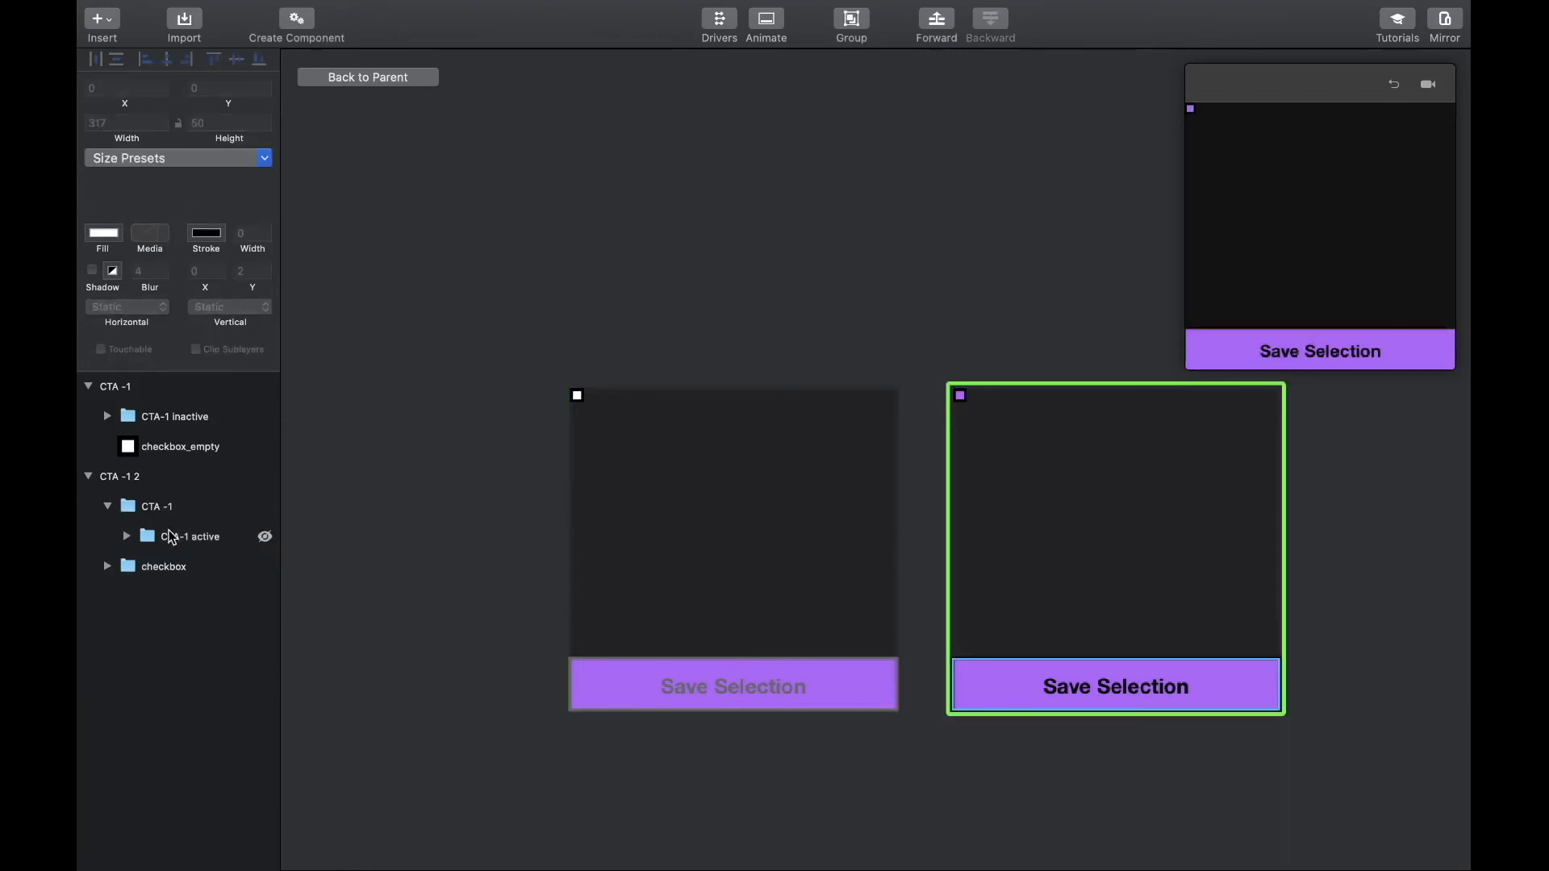
left_click(152, 534)
left_click_drag(152, 534, 149, 492)
left_click(157, 542)
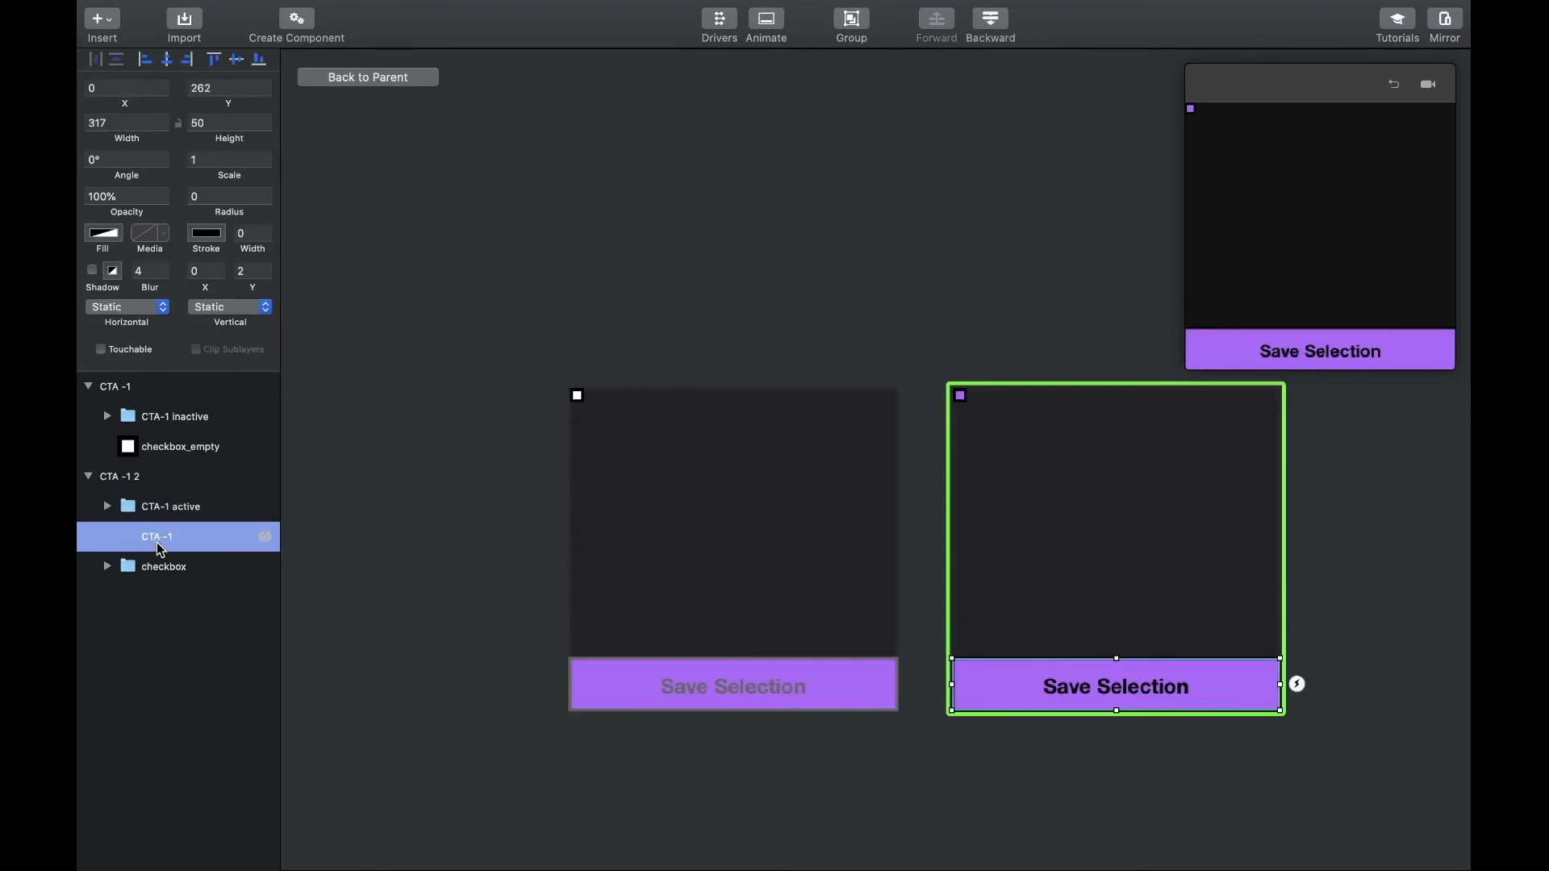
key("Delete")
Step: Move checkbox_purple out of the checkbox group in the duplicated artboard, and delete that group with its checkbox_empty layer
left_click(108, 535)
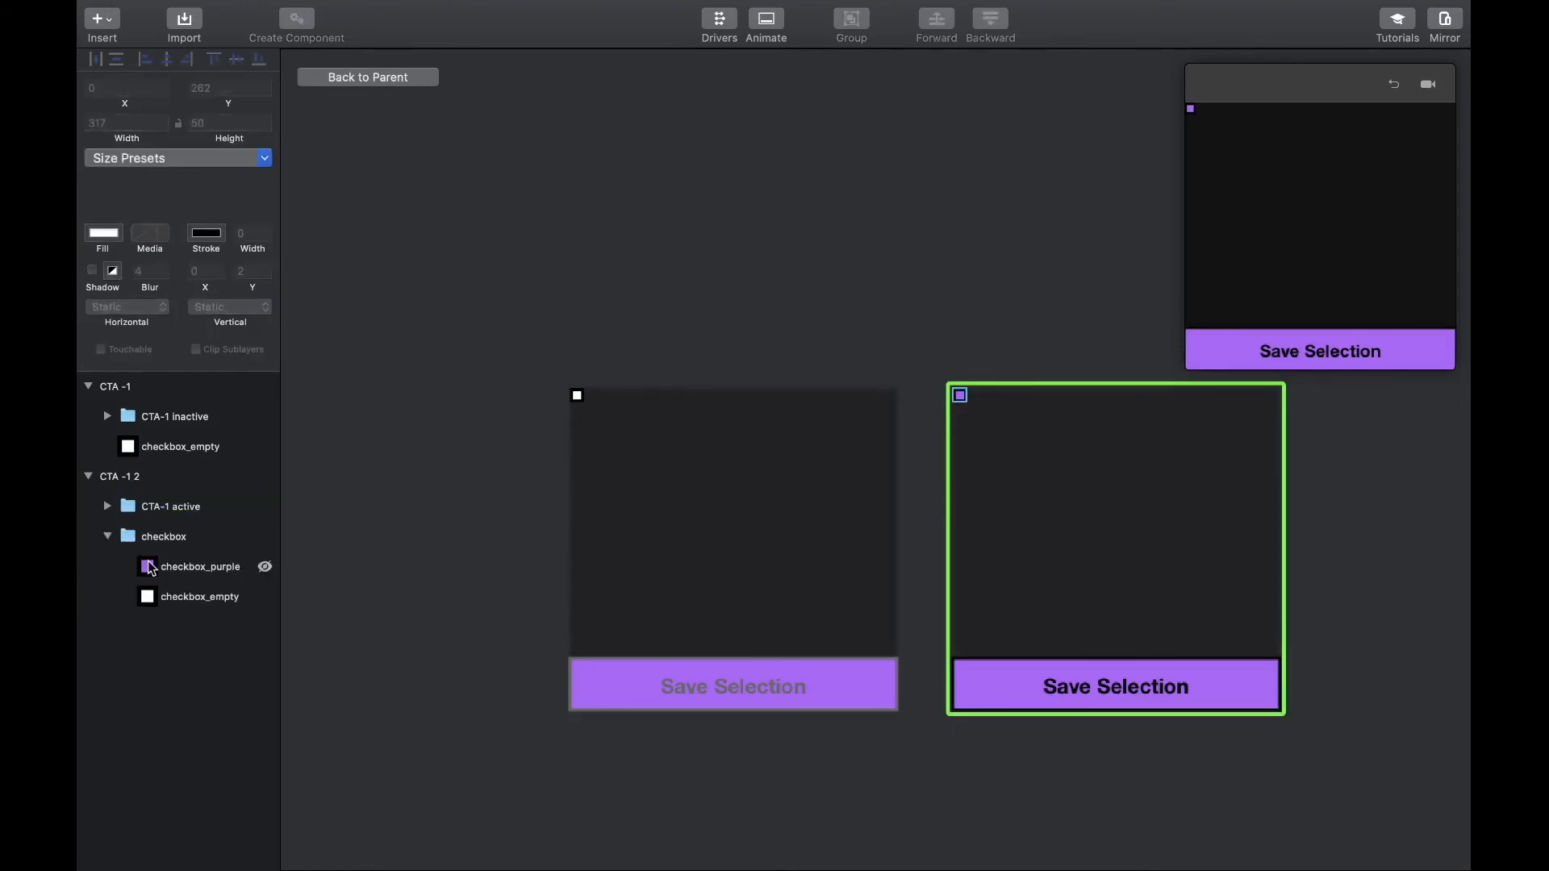
left_click_drag(153, 570, 157, 525)
left_click(161, 571)
key("Delete")
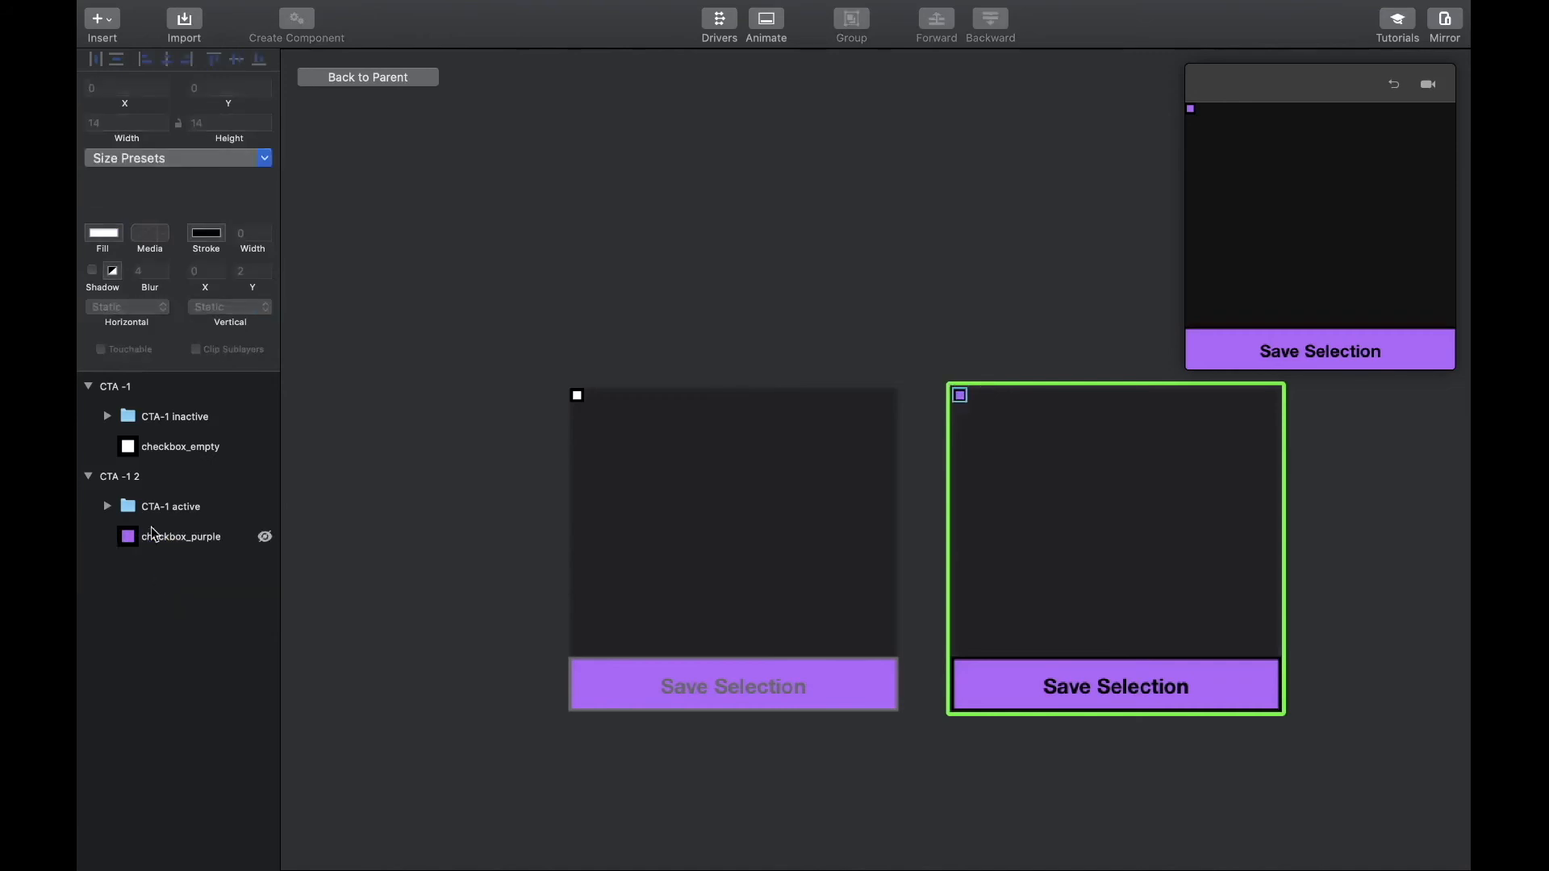
Step: Rename the component's two artboards as 1 and 2
scroll(414, 494, "down", 1)
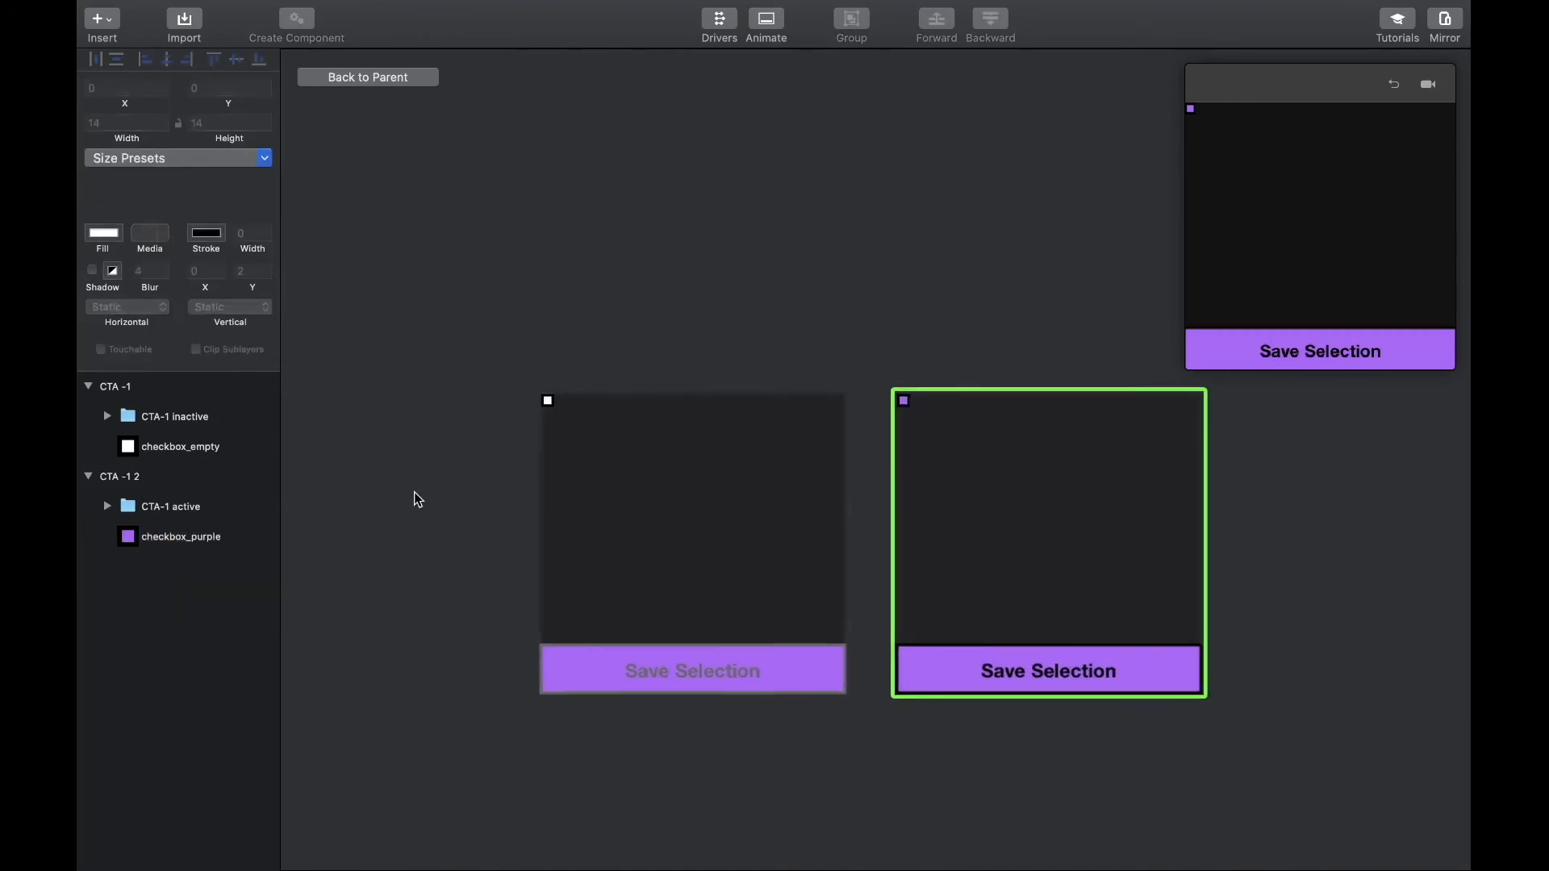
scroll(414, 493, "right", 4)
scroll(417, 499, "right", 1)
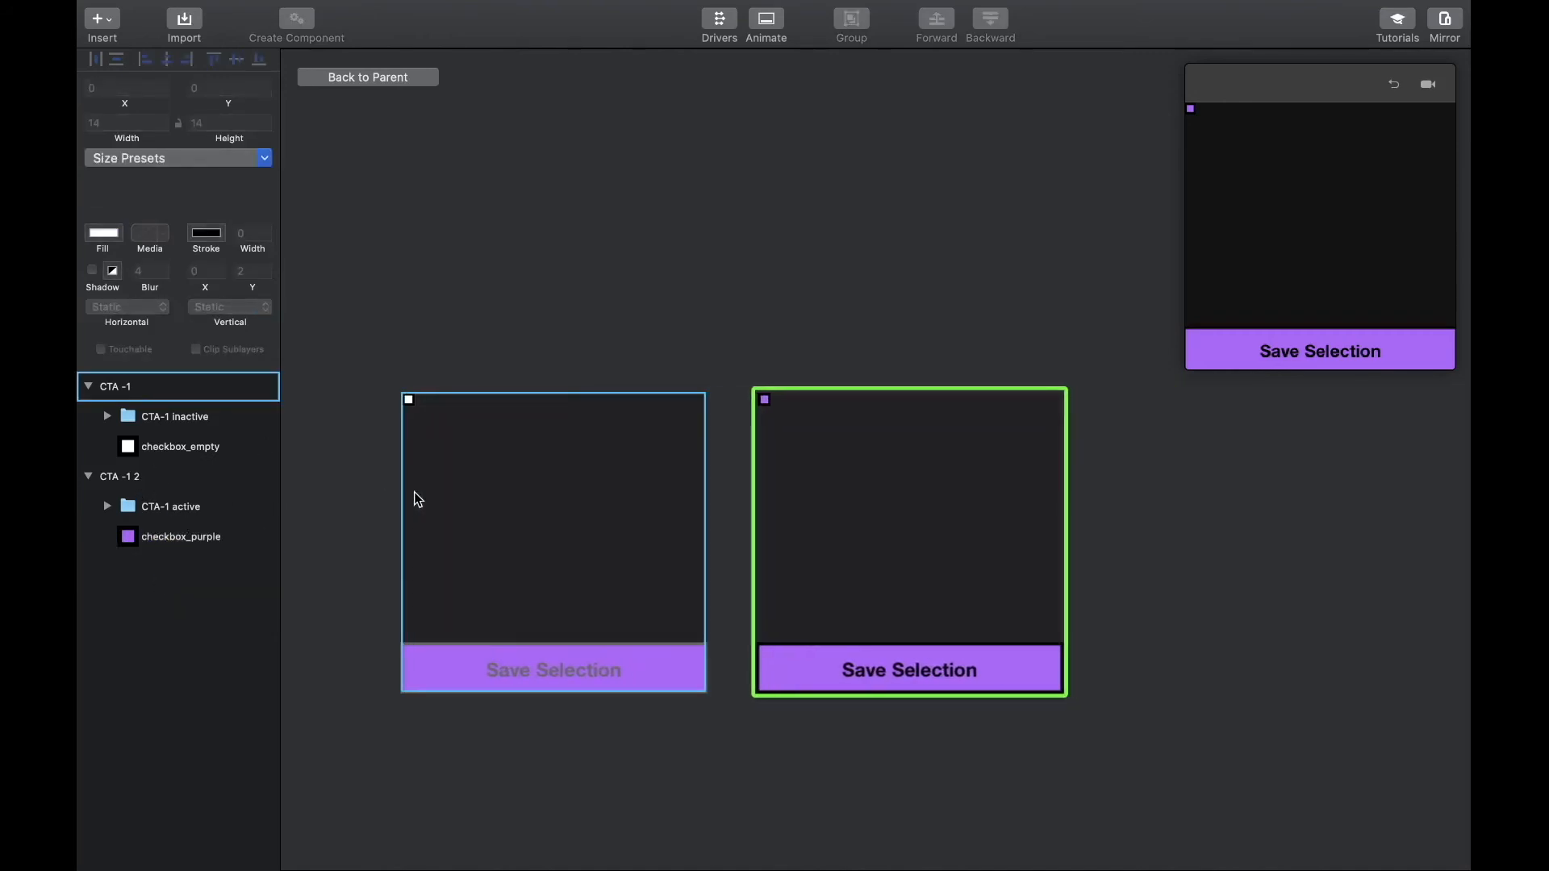
double_click(125, 386)
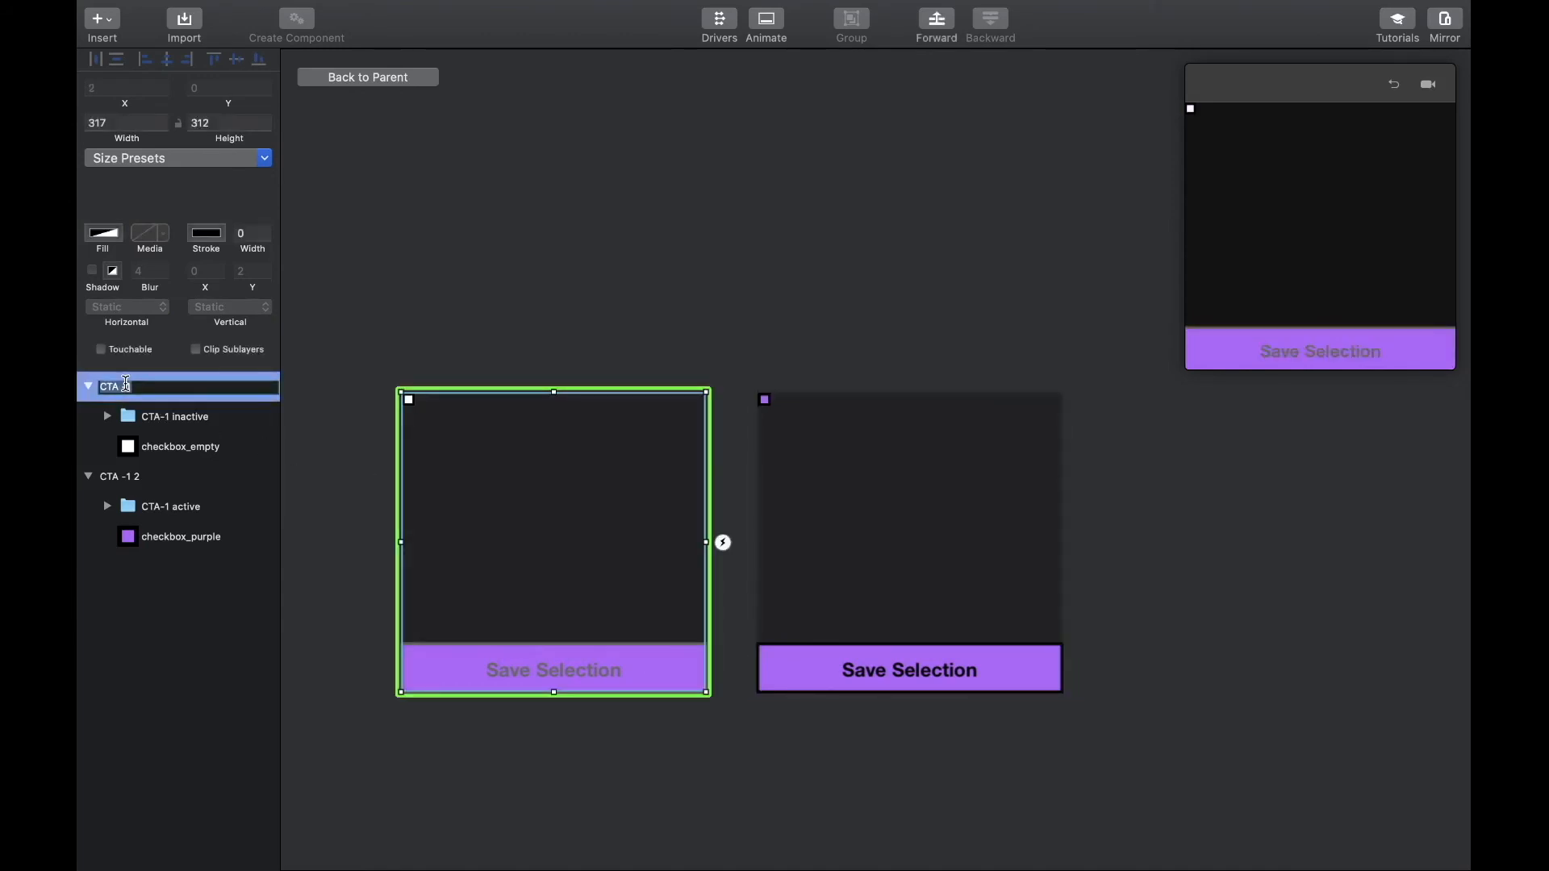
type("1")
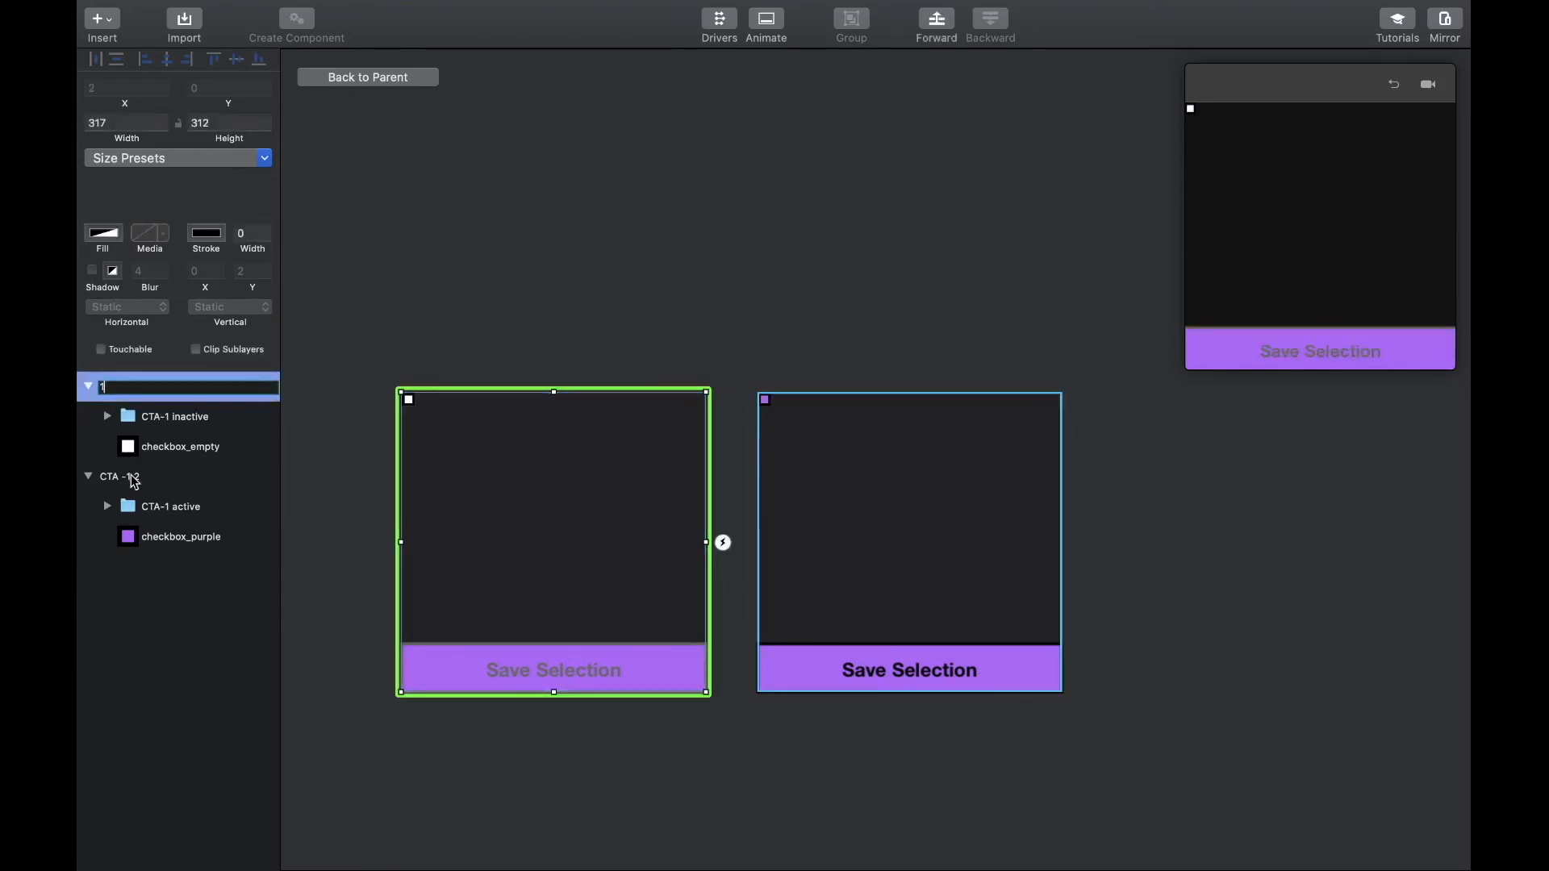
double_click(131, 475)
type("2")
key("Return")
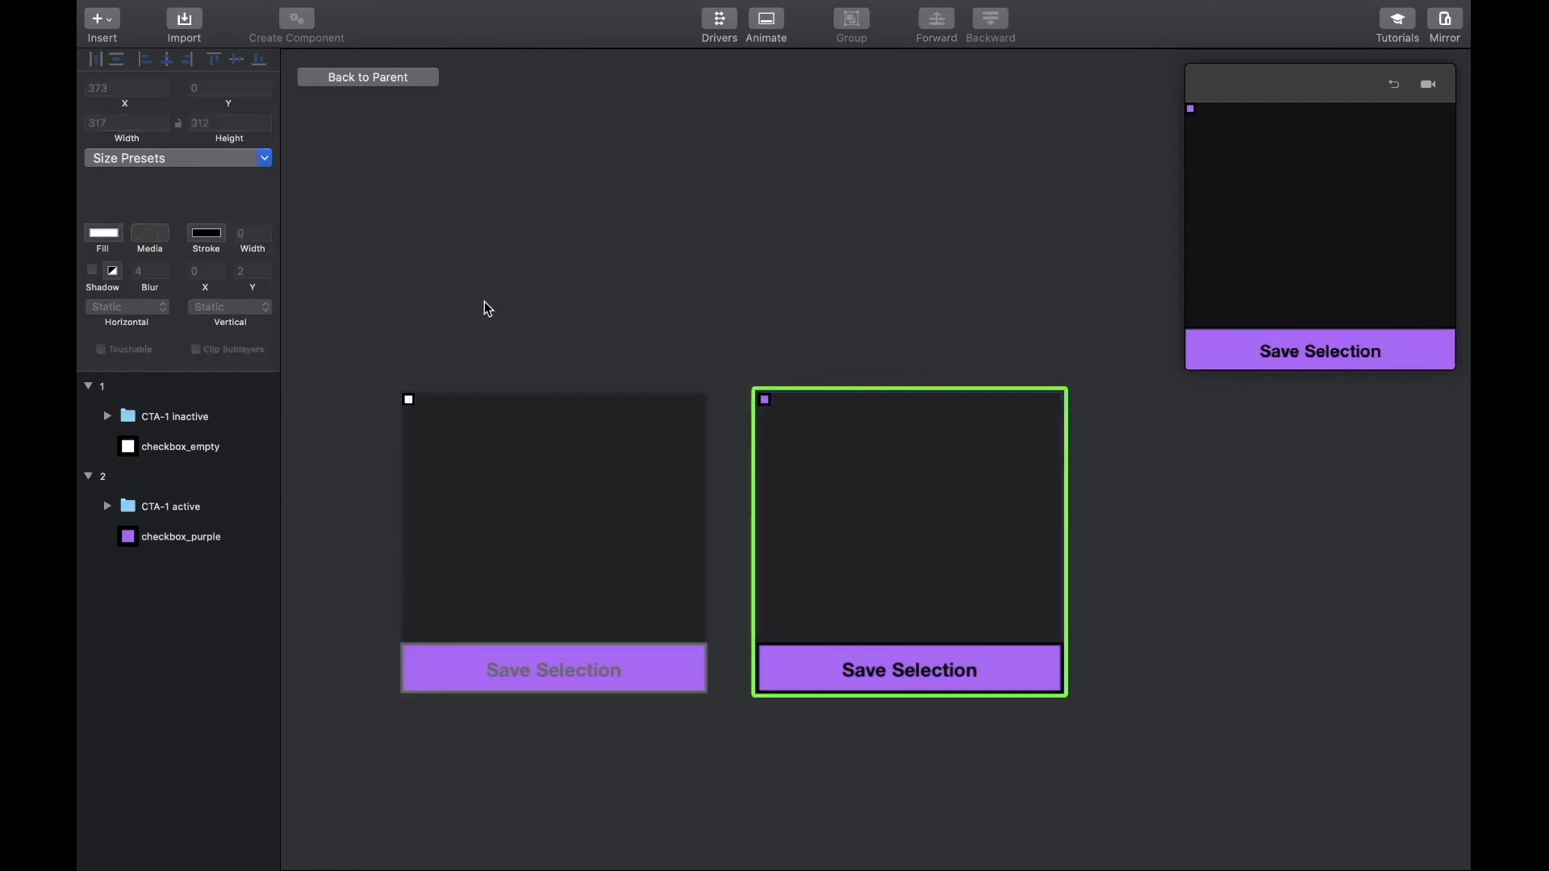
Step: Add a Tap transition from checkbox_empty in the component's artboard 1 to artboard 2
left_click(408, 400)
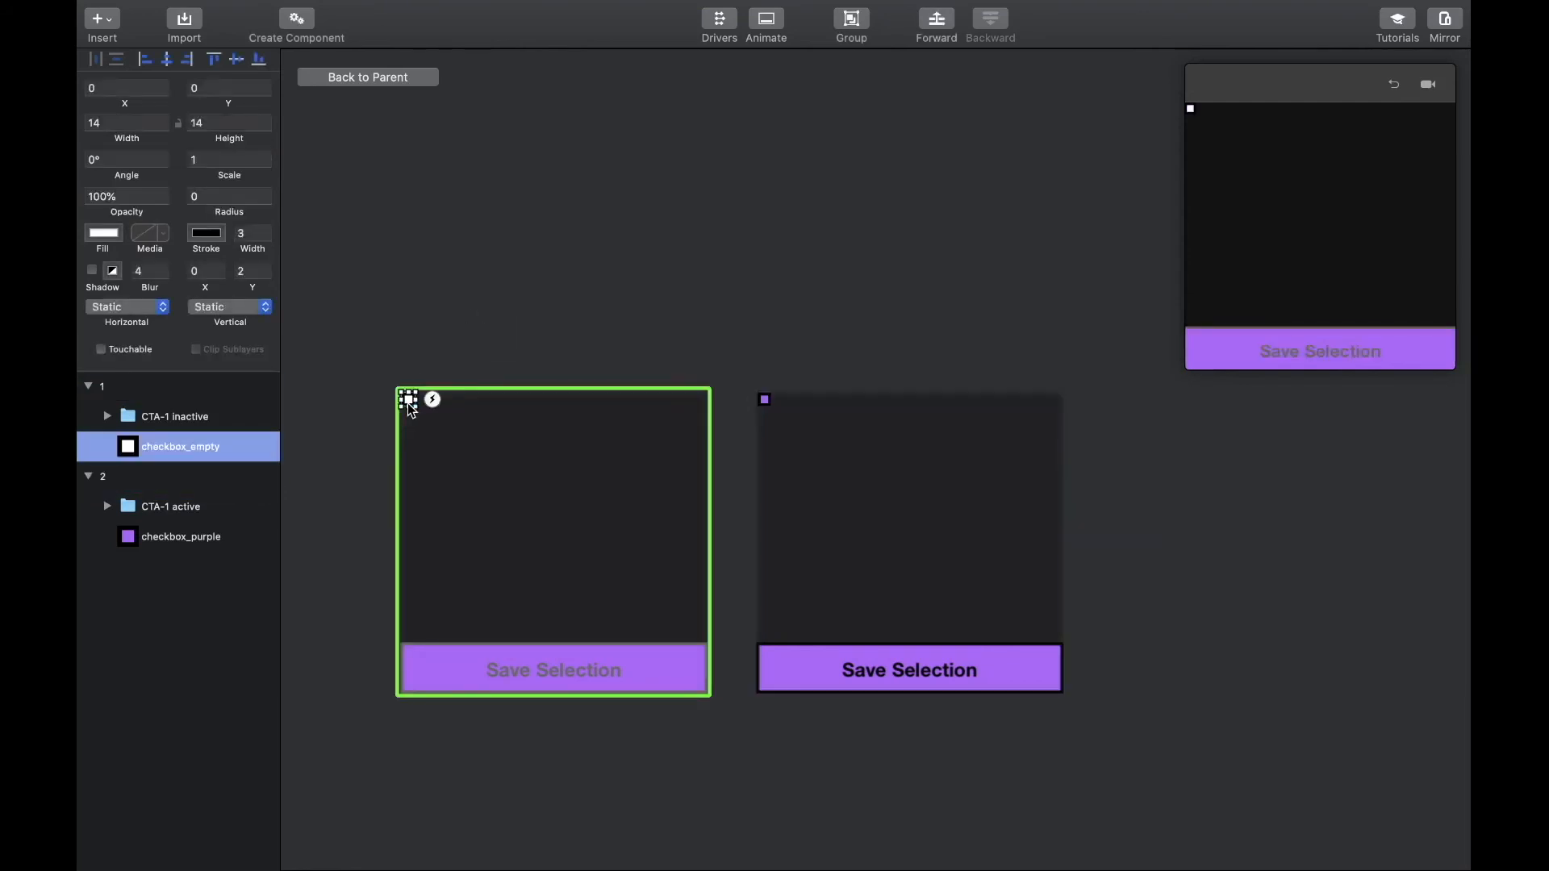
left_click(432, 399)
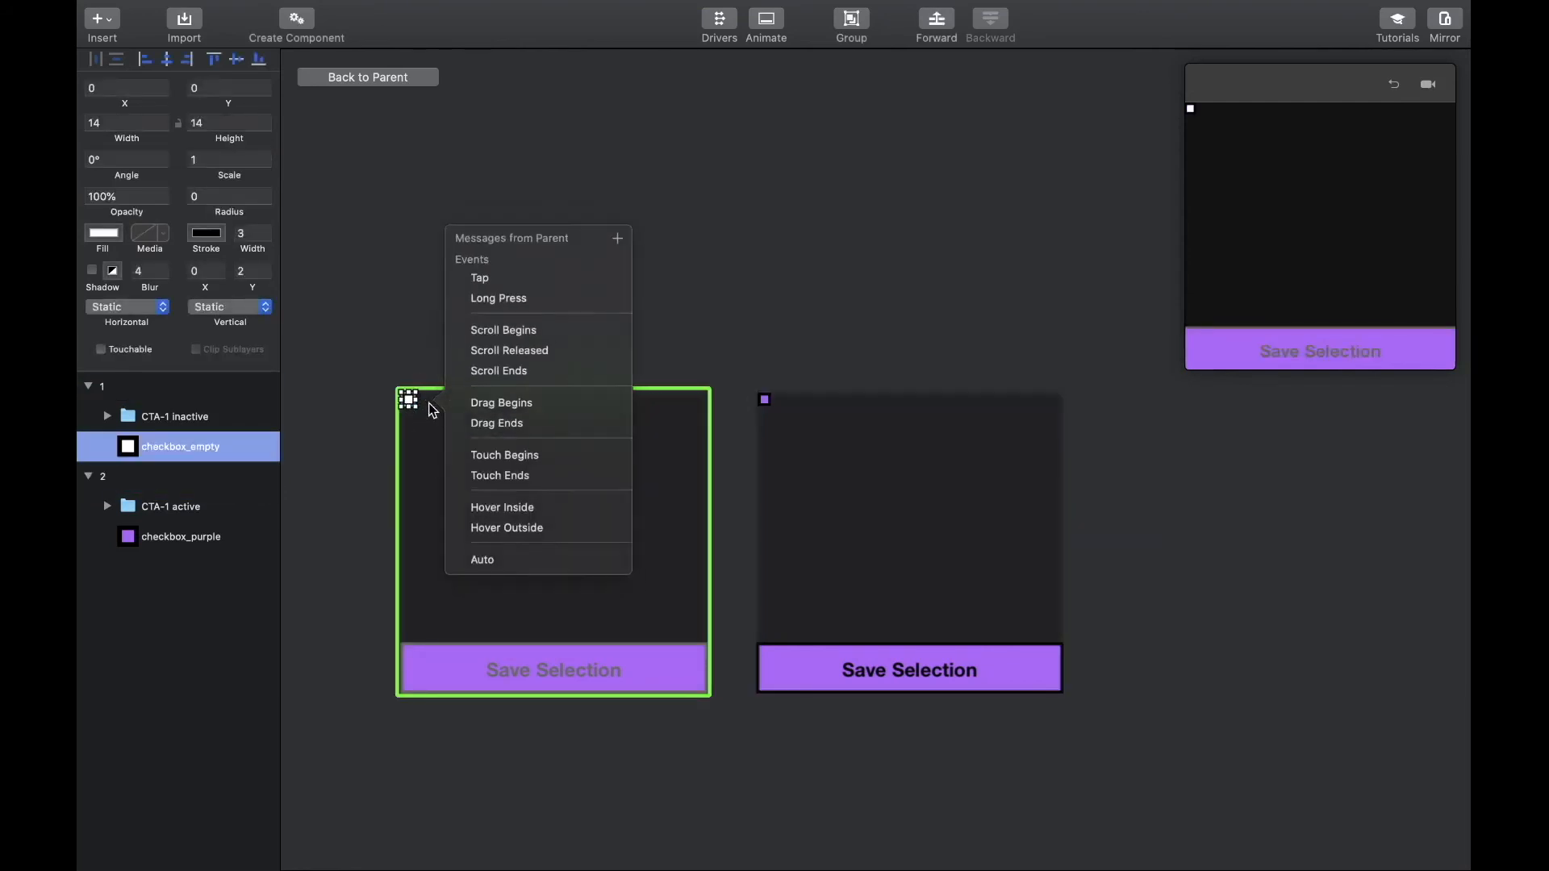
left_click(496, 277)
left_click(761, 403)
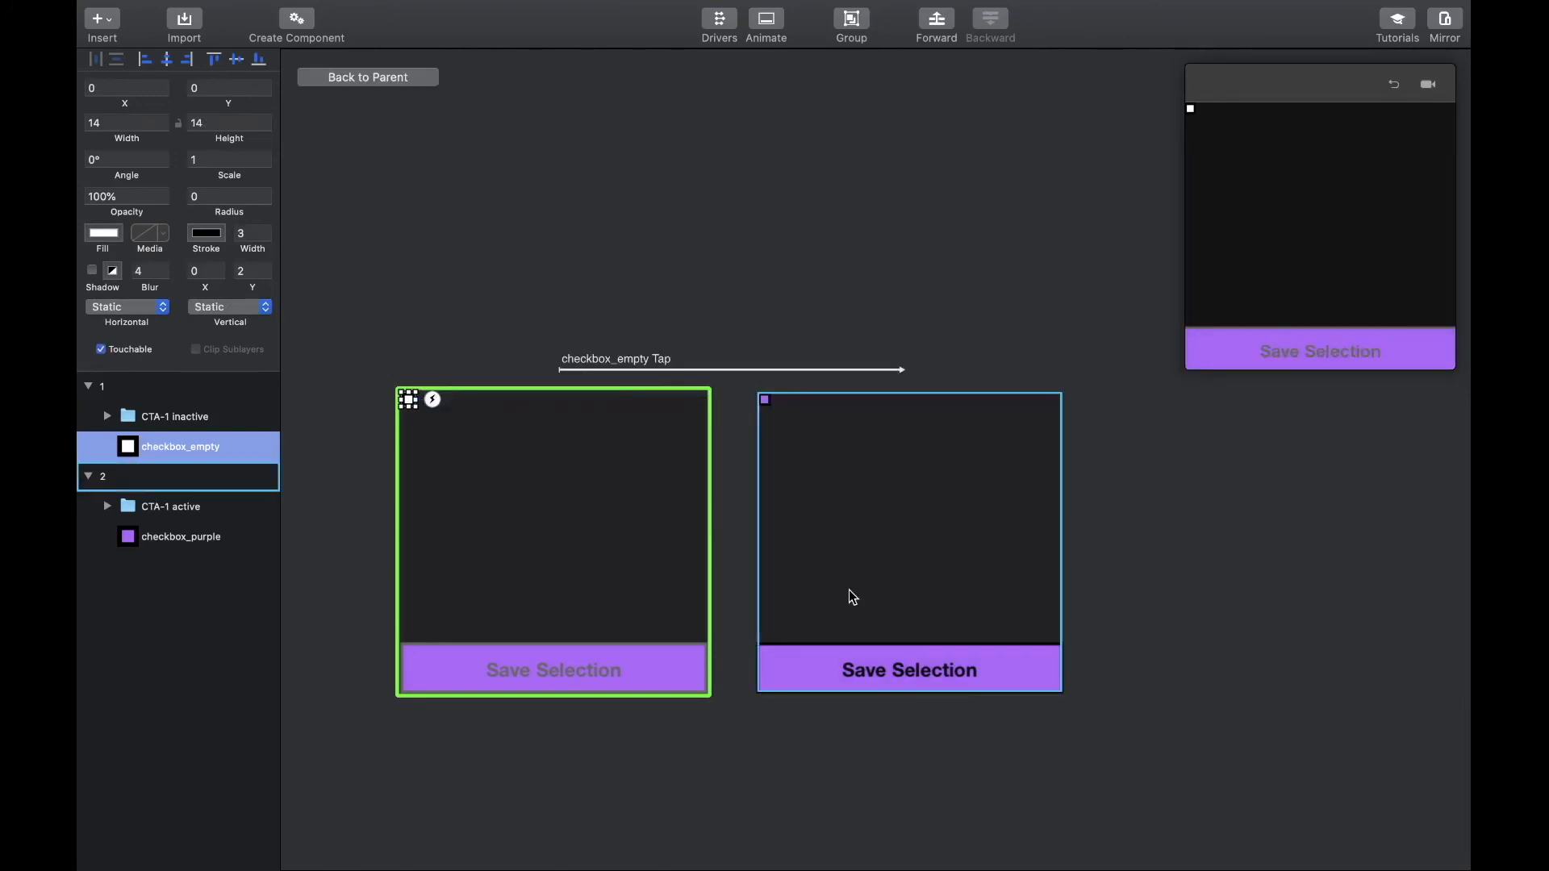
Step: Add a Tap transition from checkbox_purple in the component's artboard 2 back to artboard 1
left_click(765, 400)
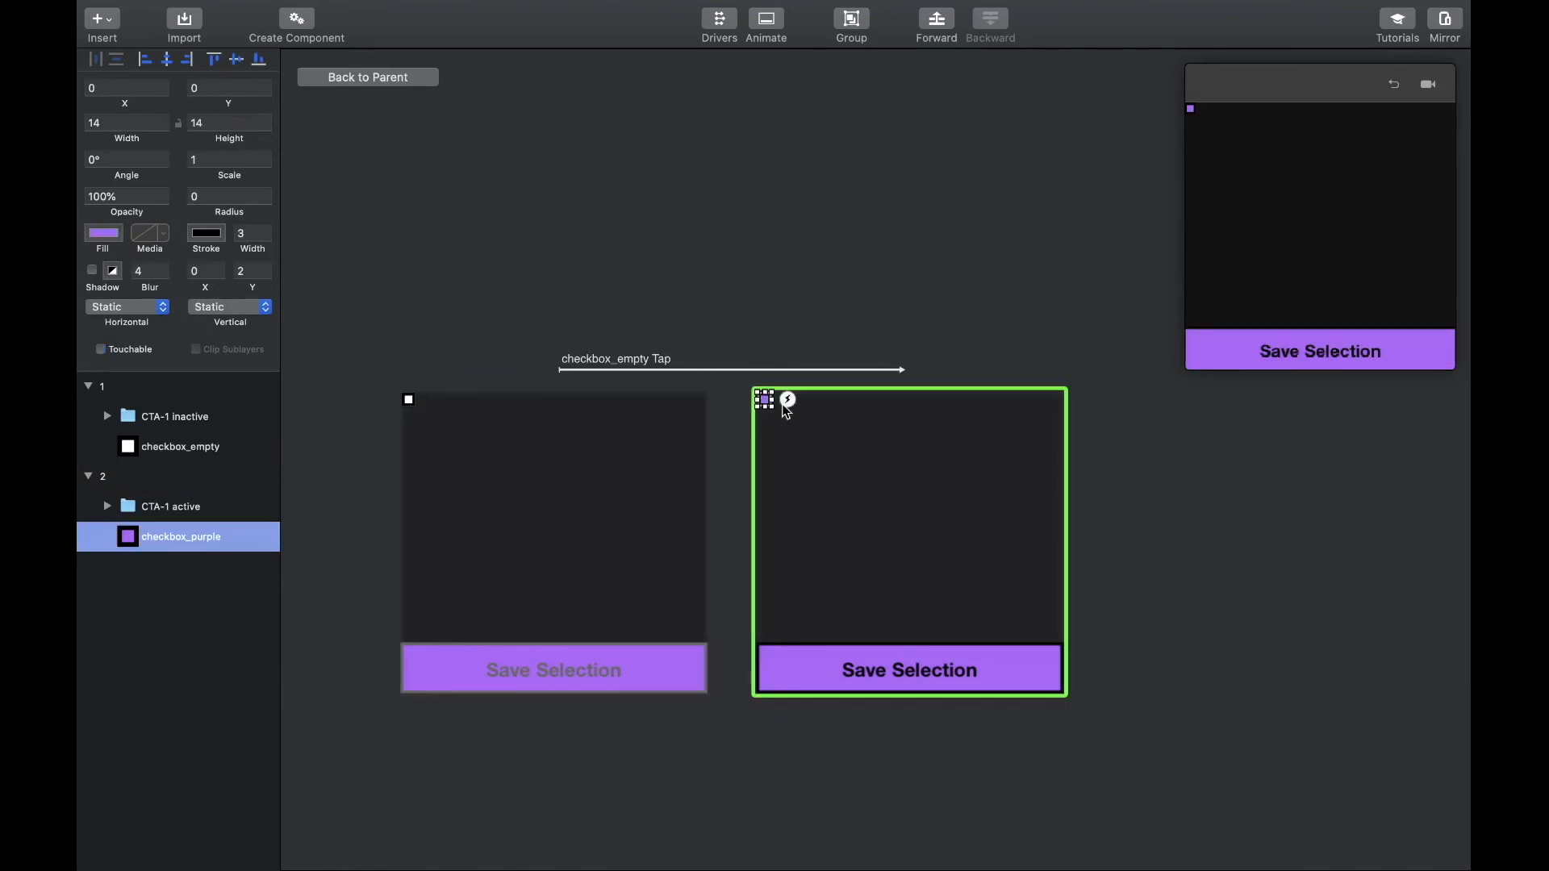
left_click(786, 401)
left_click(833, 274)
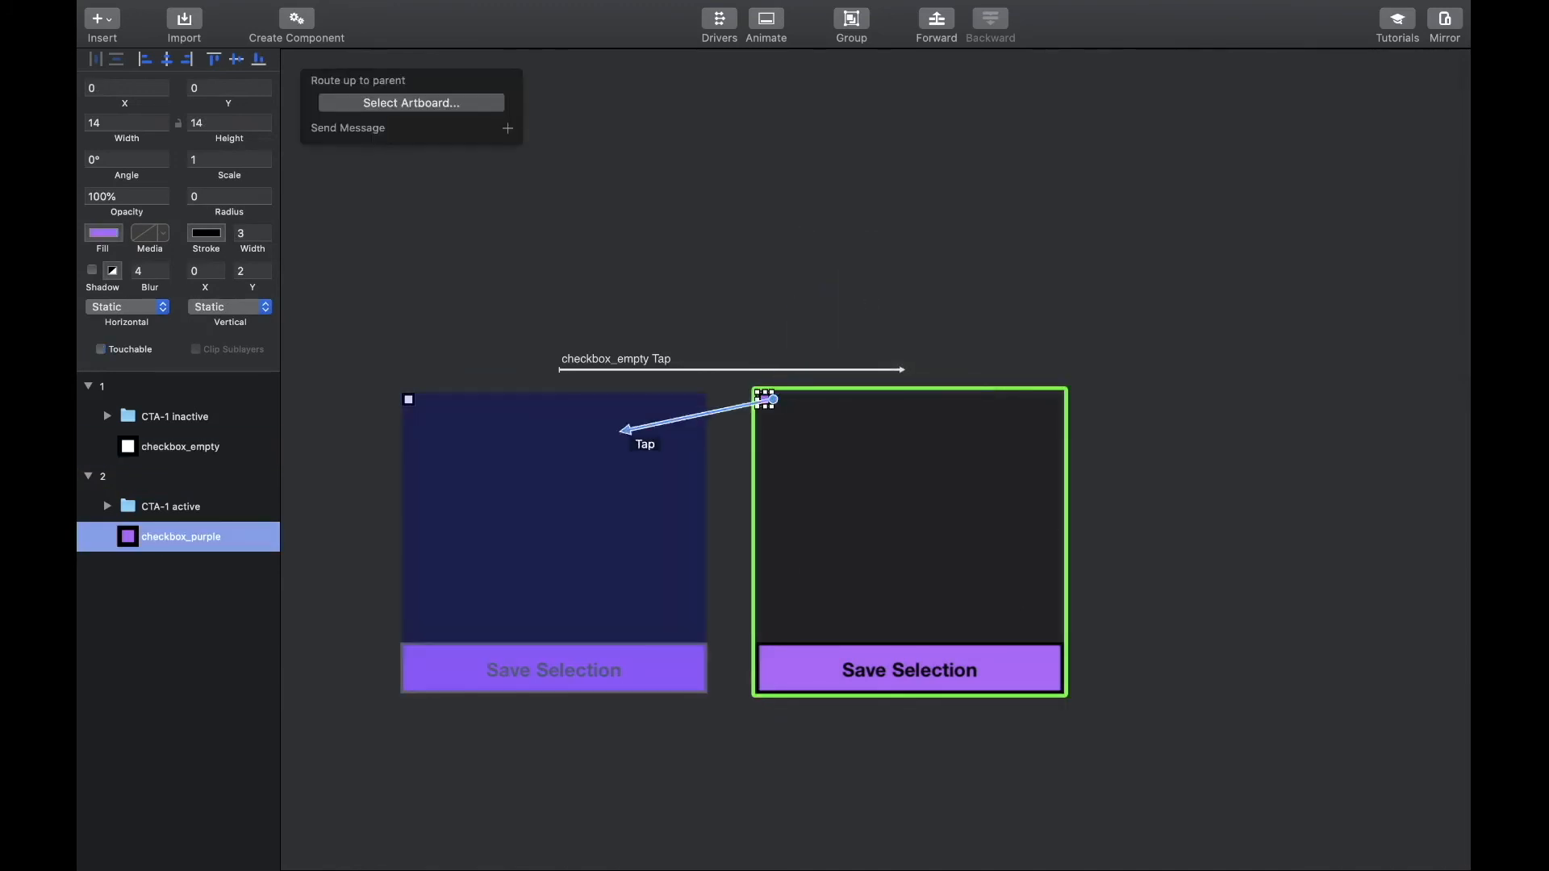
left_click(611, 449)
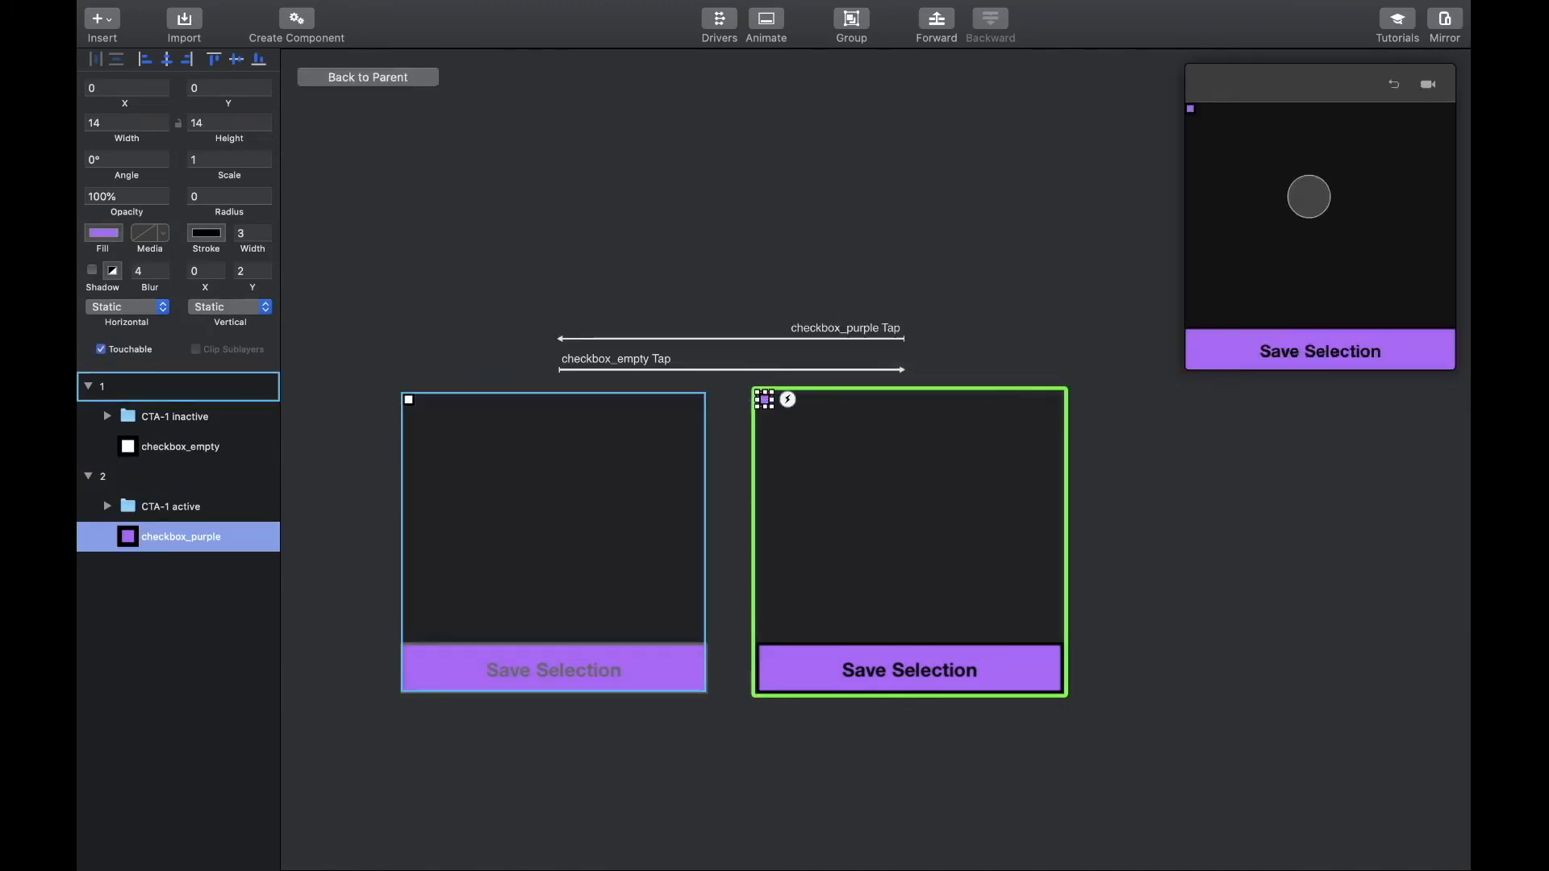
Step: Restart the component preview and toggle its checkbox repeatedly to test both Tap transitions
left_click(1394, 84)
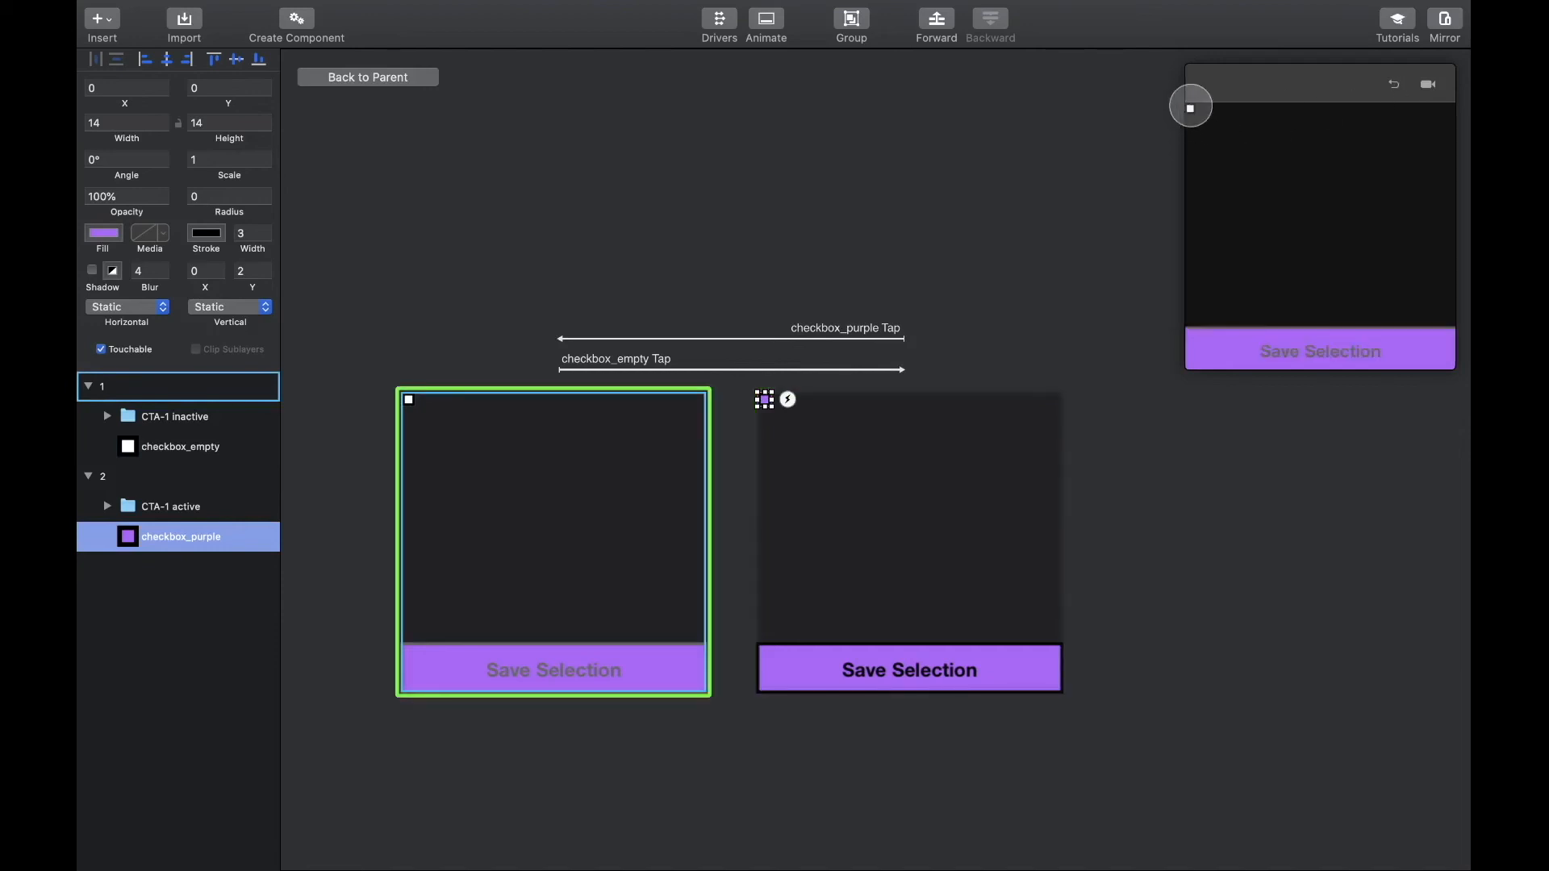
left_click(1190, 108)
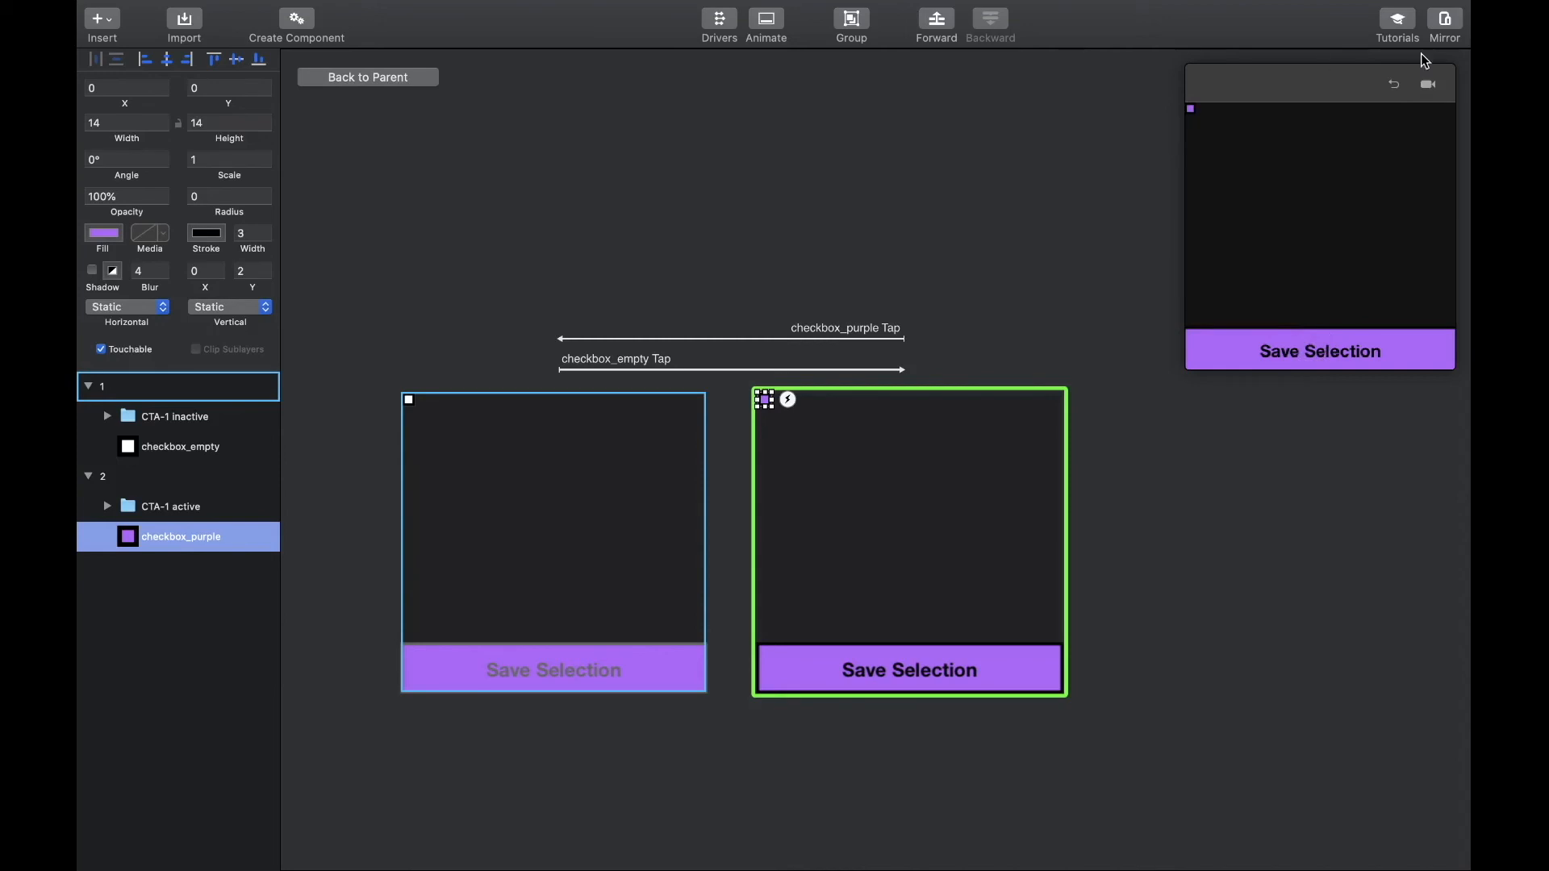
left_click(1191, 108)
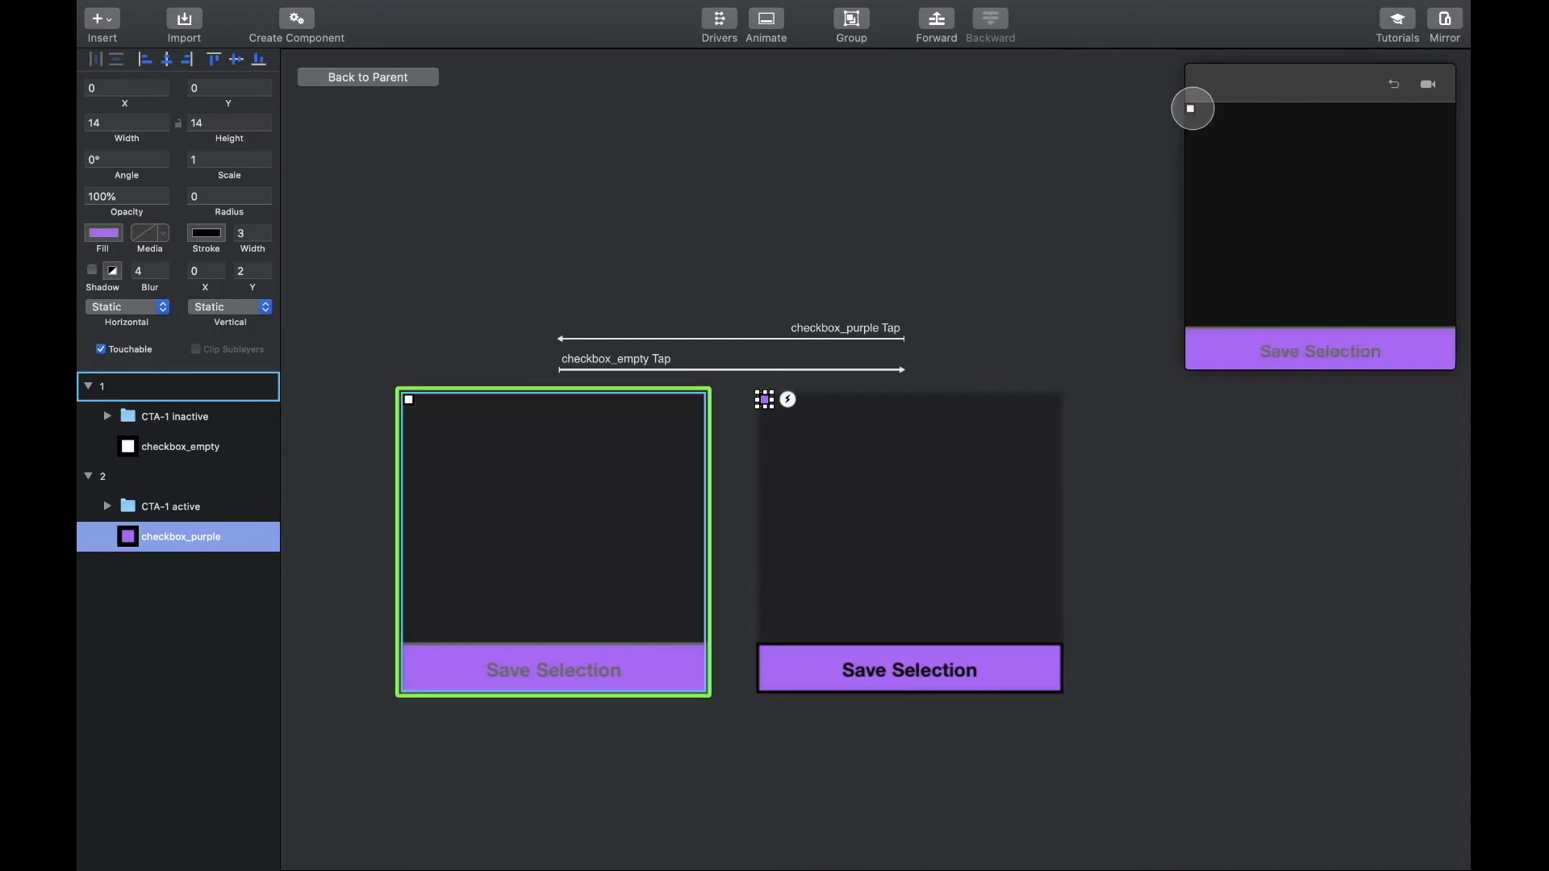
left_click(1192, 108)
left_click(1191, 108)
left_click(1192, 108)
left_click(1192, 108)
left_click(1191, 108)
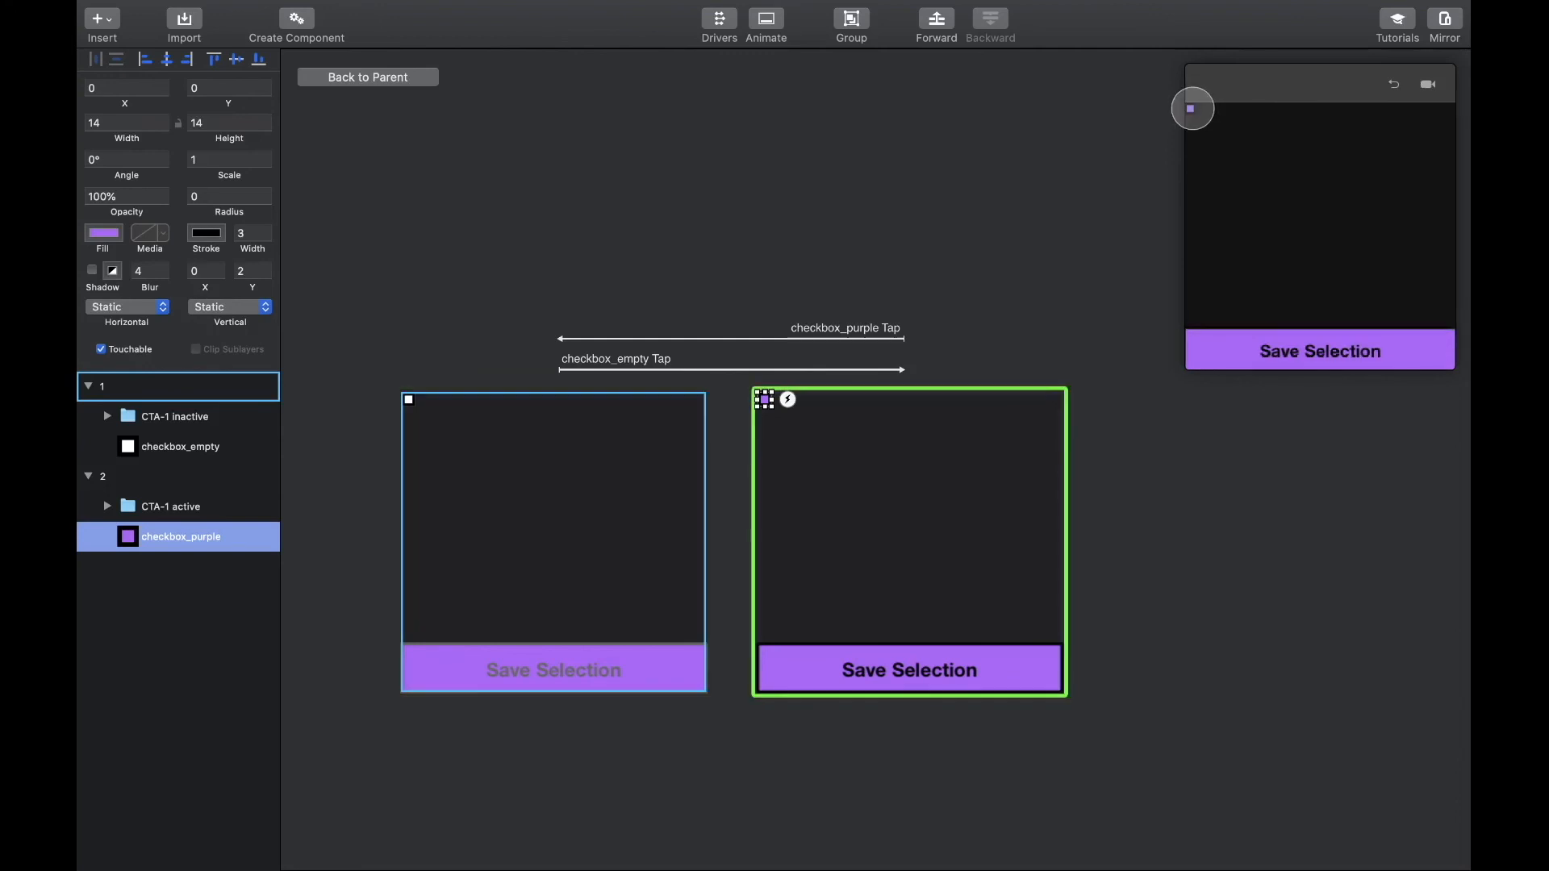
Step: Return to the parent artboards and test ticking and unticking the Yuanyang (Malaysia) checkbox in the preview
left_click(391, 79)
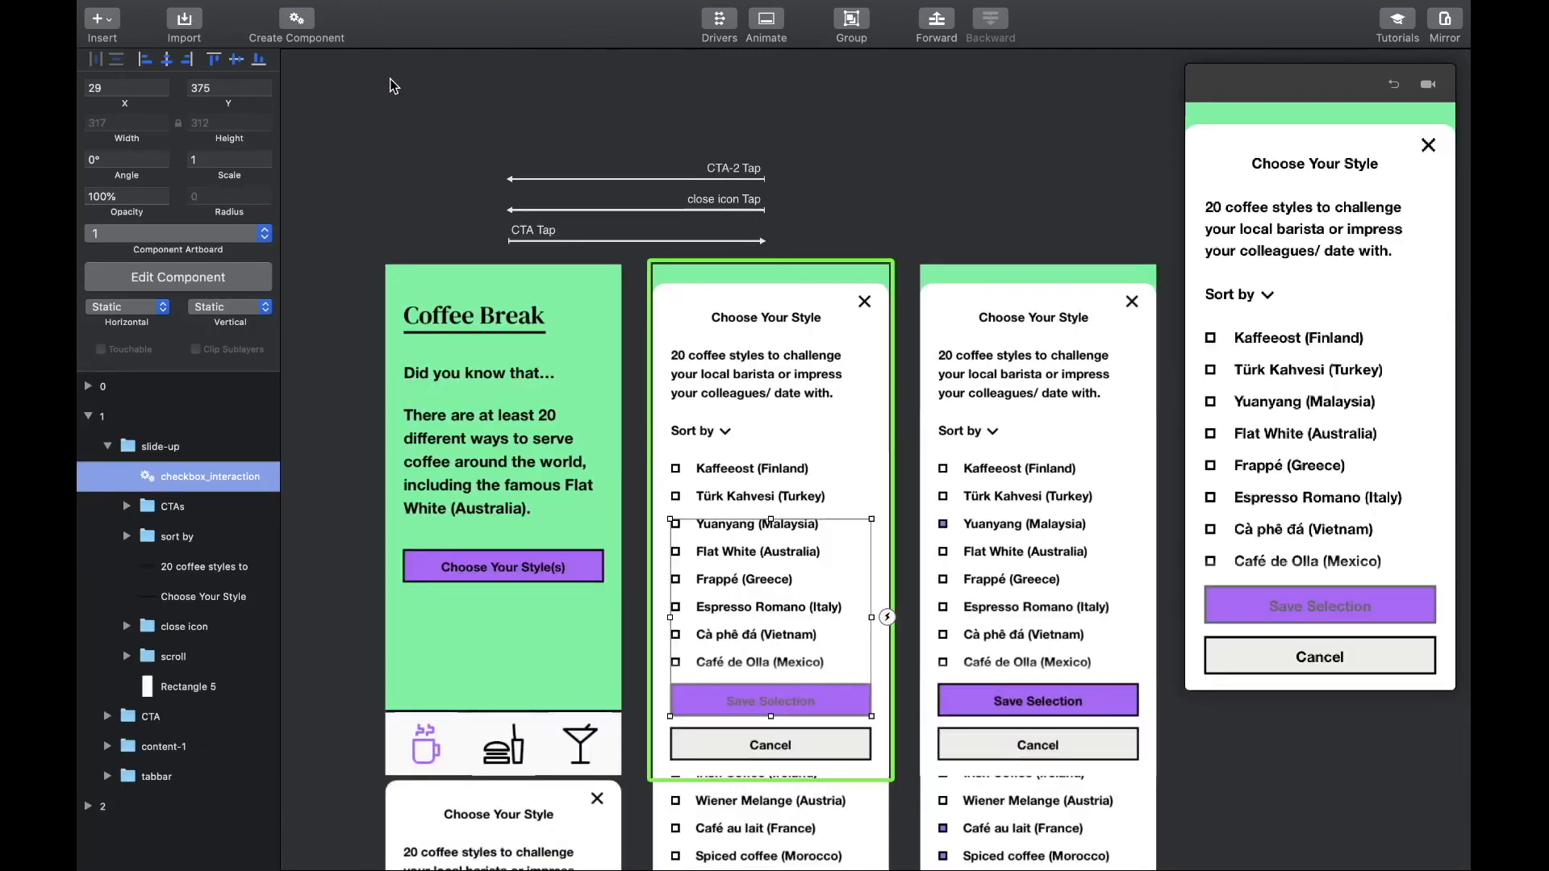
left_click(1178, 773)
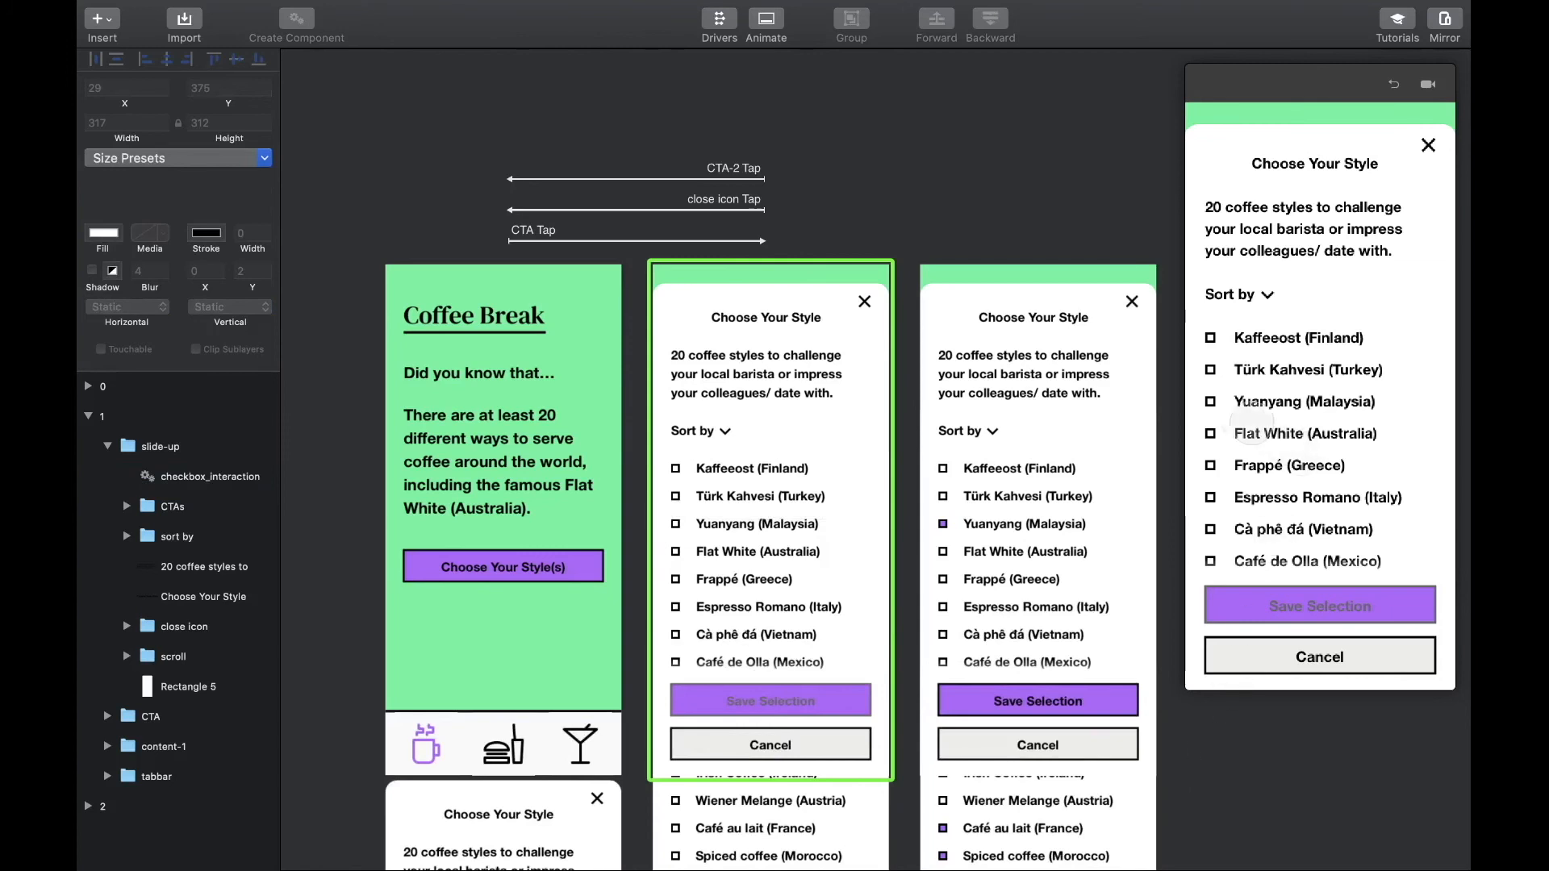
left_click(1210, 400)
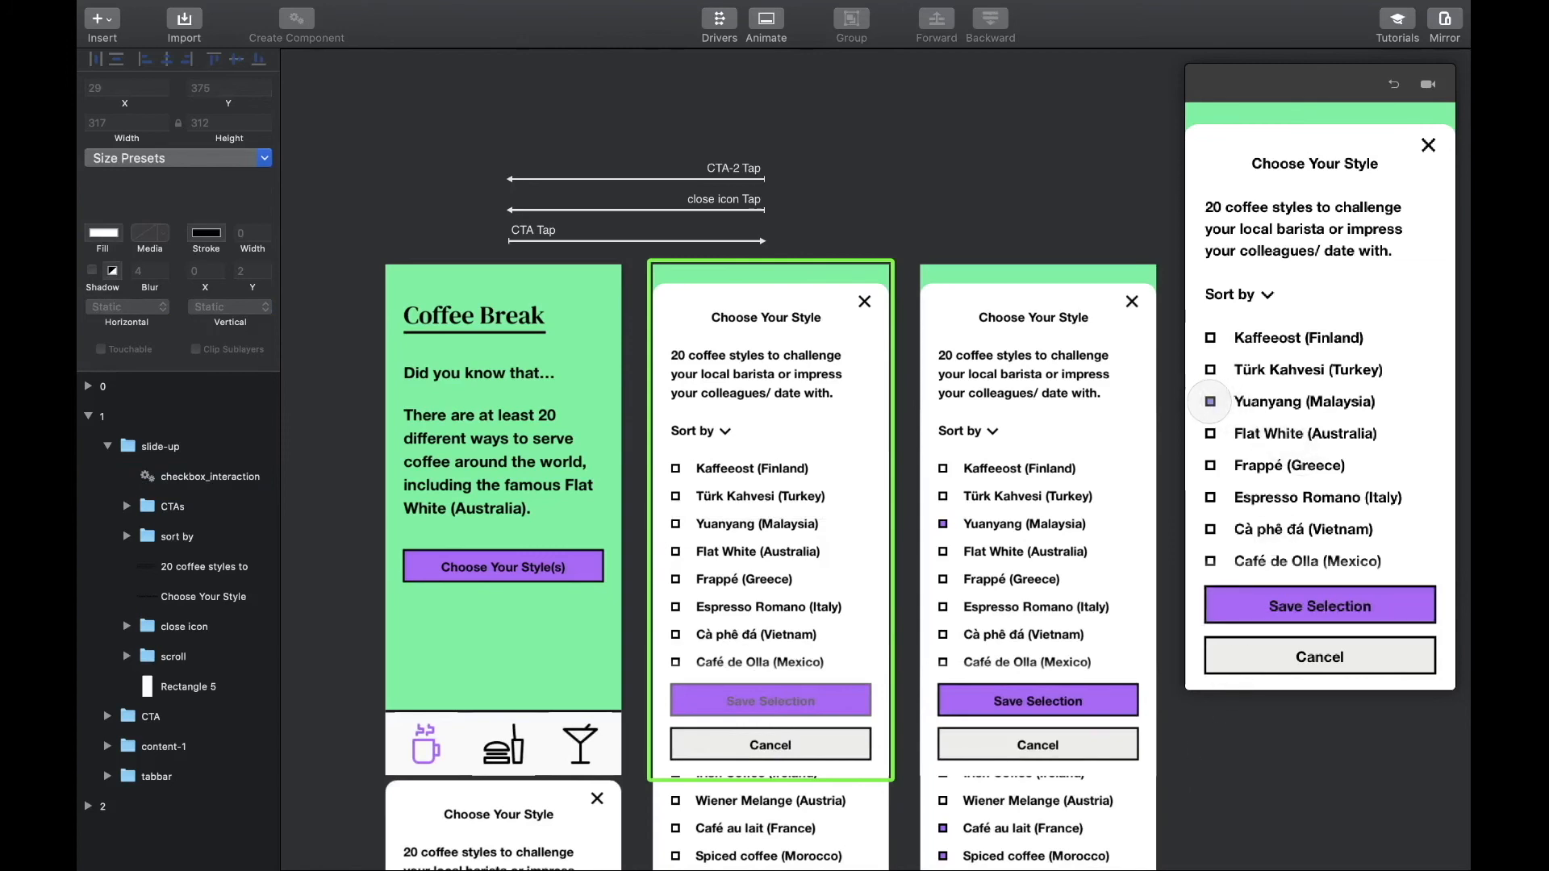
left_click(1210, 401)
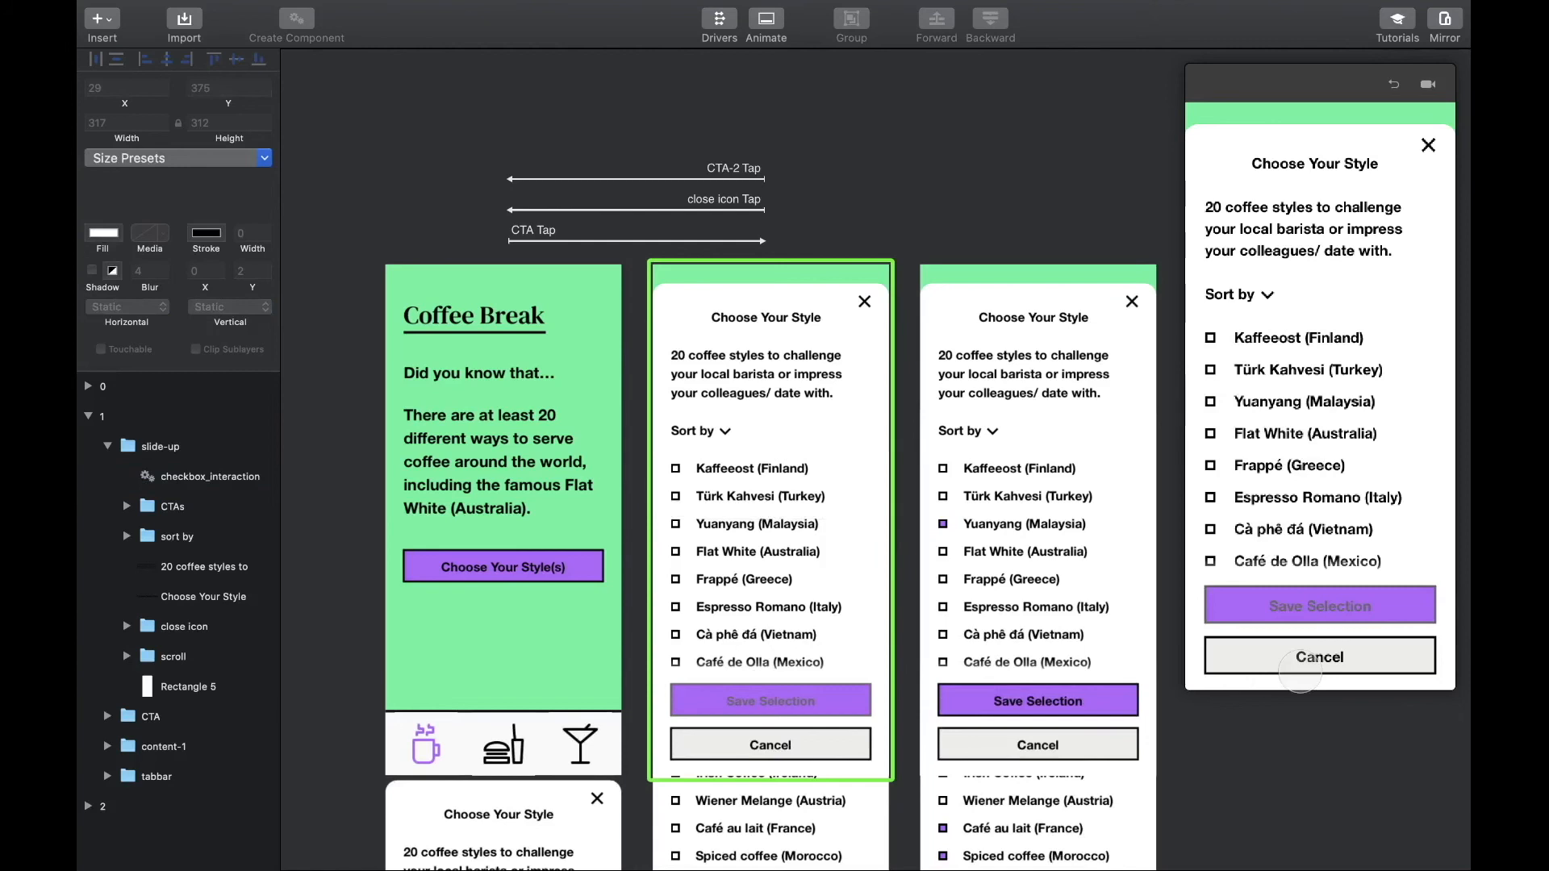
Step: Delete the redundant parent artboard 2 containing the static ticked checkboxes and active Save Selection button
scroll(1008, 709, "down", 2)
scroll(1008, 708, "down", 2)
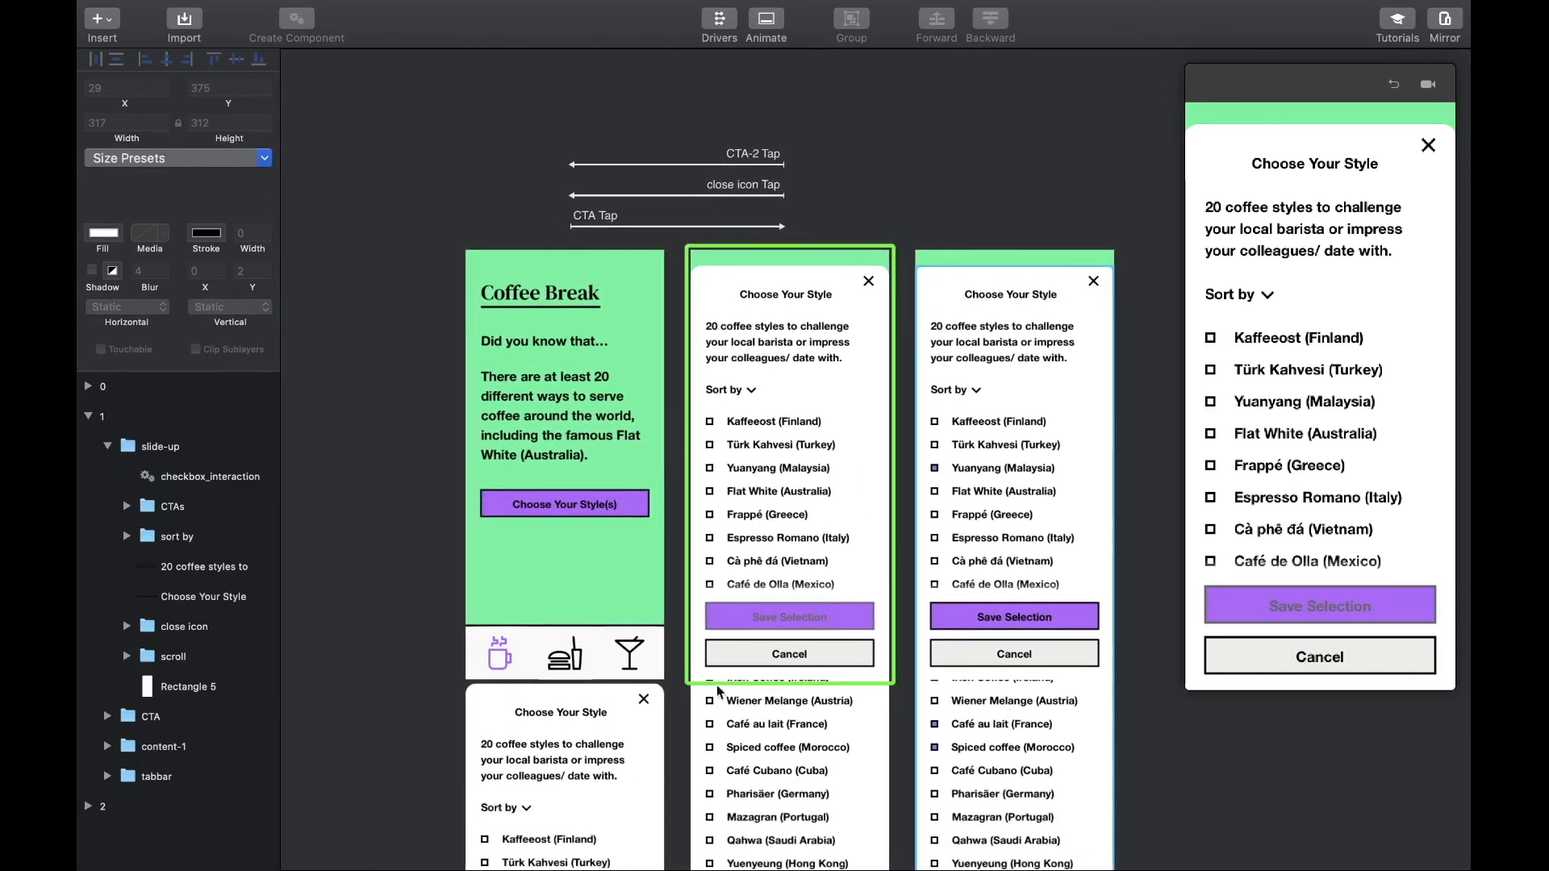
left_click(108, 809)
key("Delete")
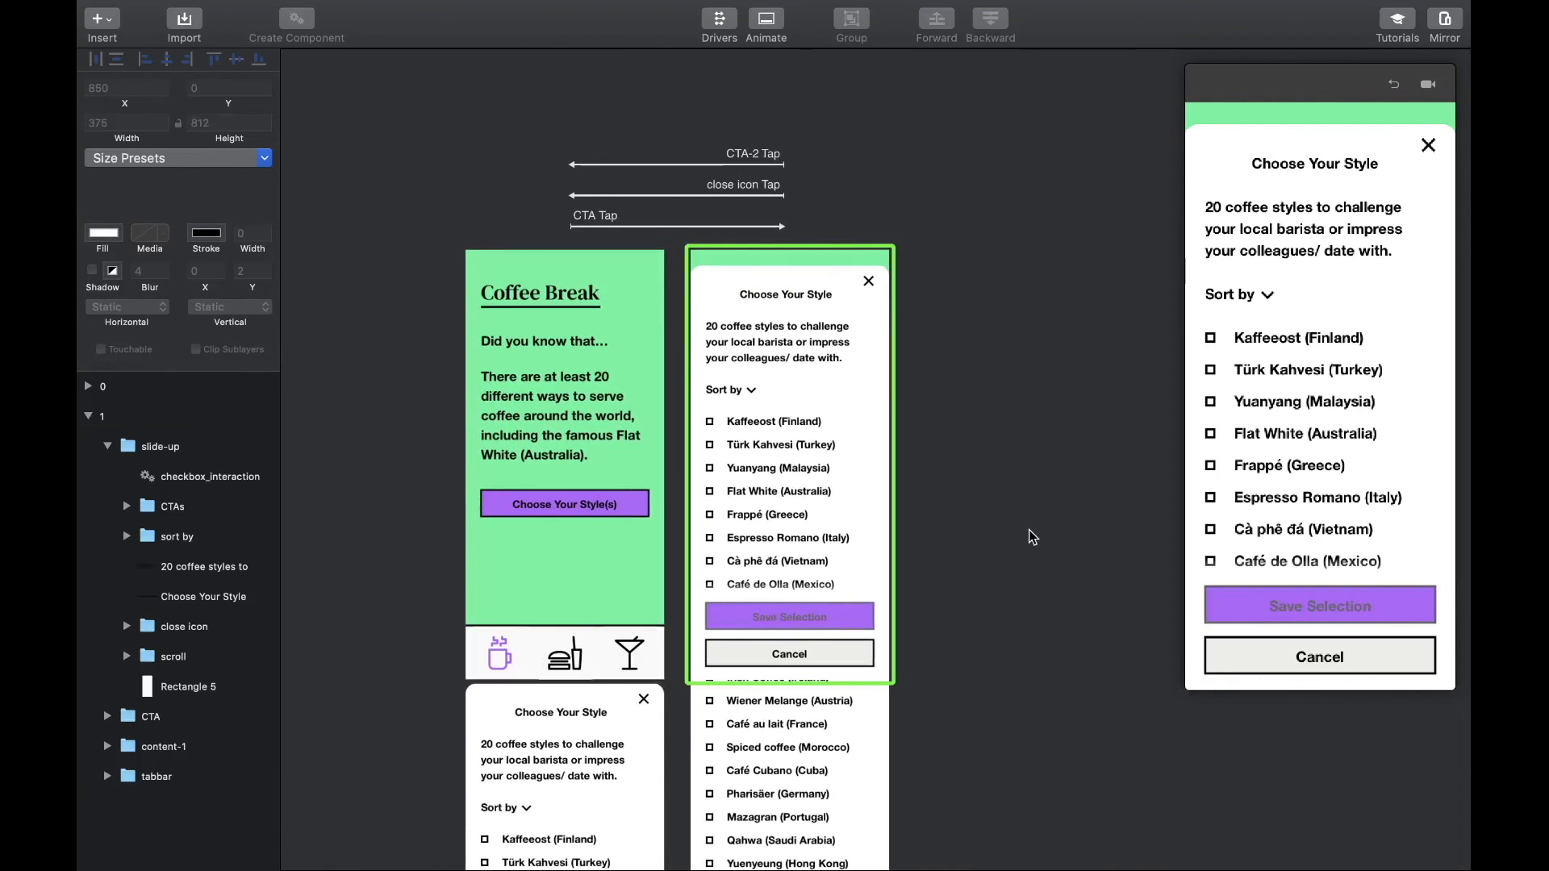
Step: Restart the preview and test opening the slide-up, toggling the Yuanyang checkbox, and closing with both Cancel and the close icon
left_click(1394, 85)
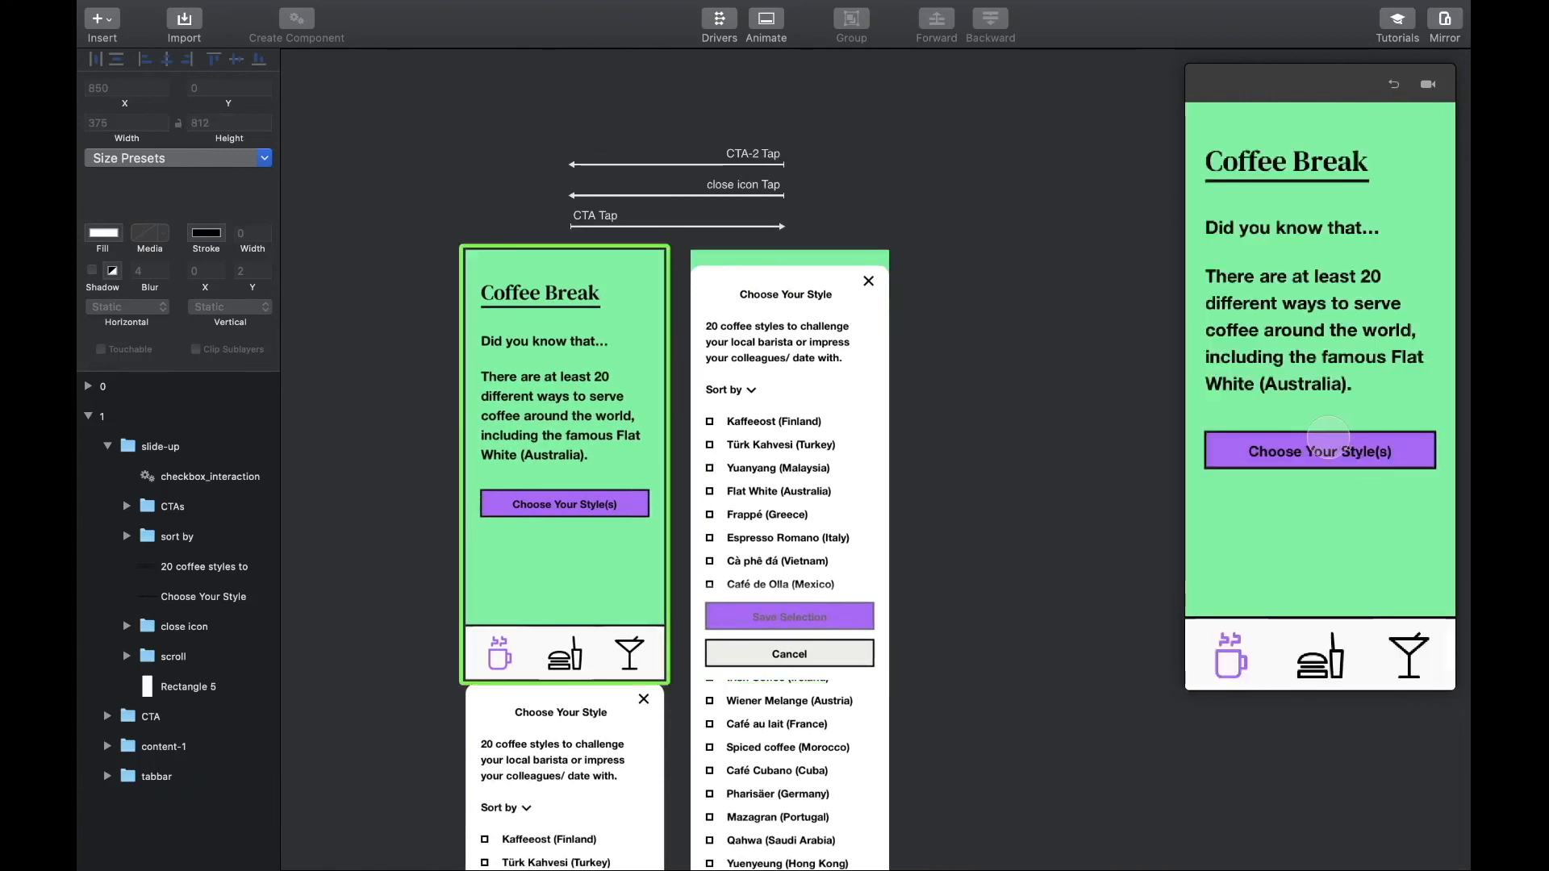
left_click(1306, 446)
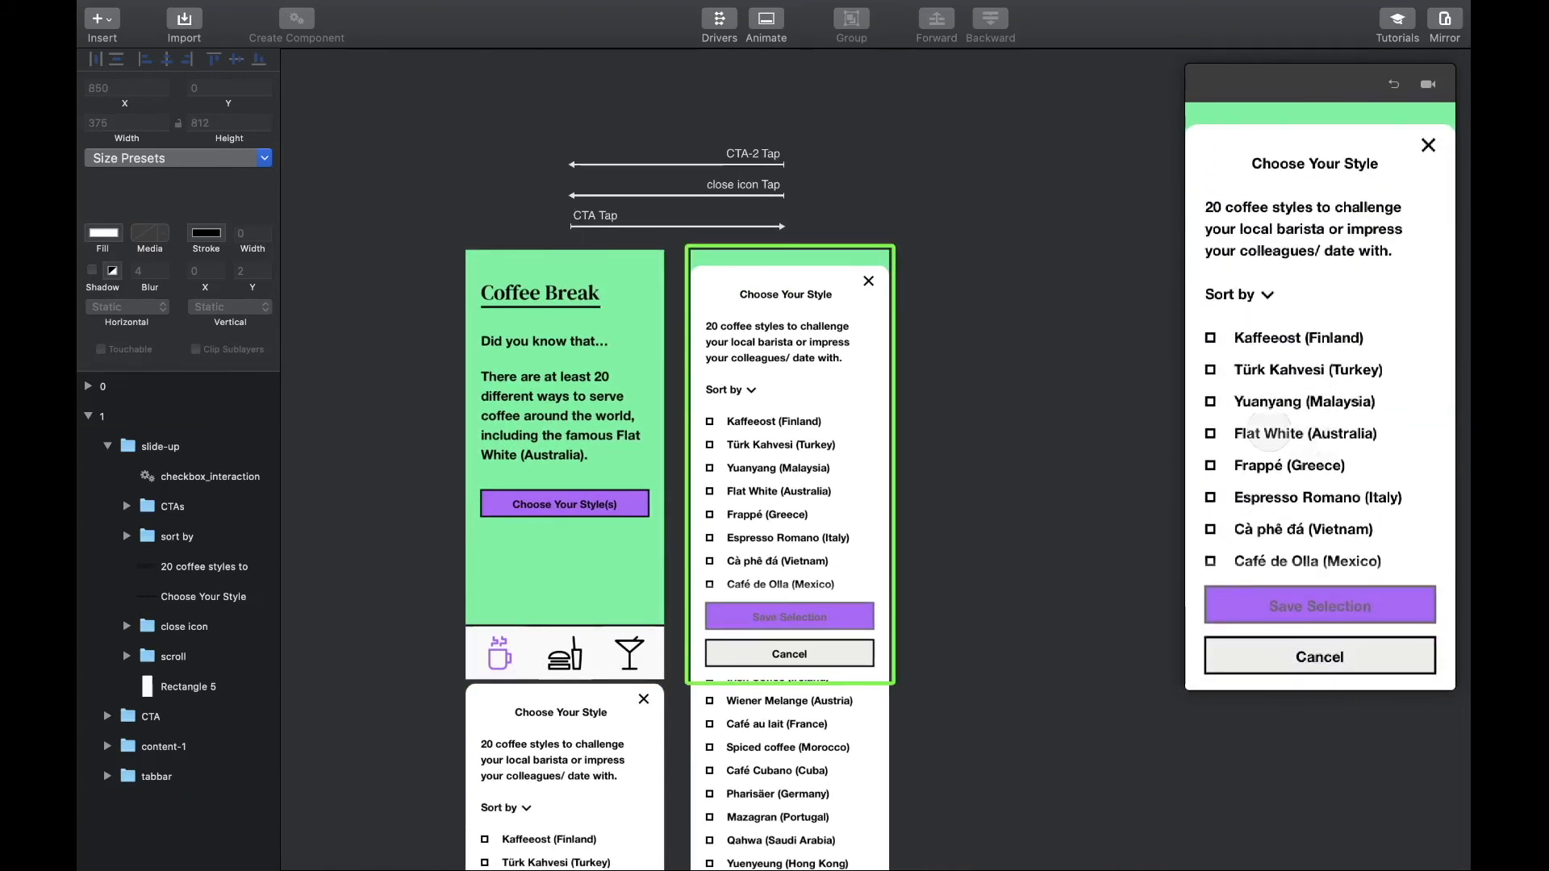
left_click(1210, 402)
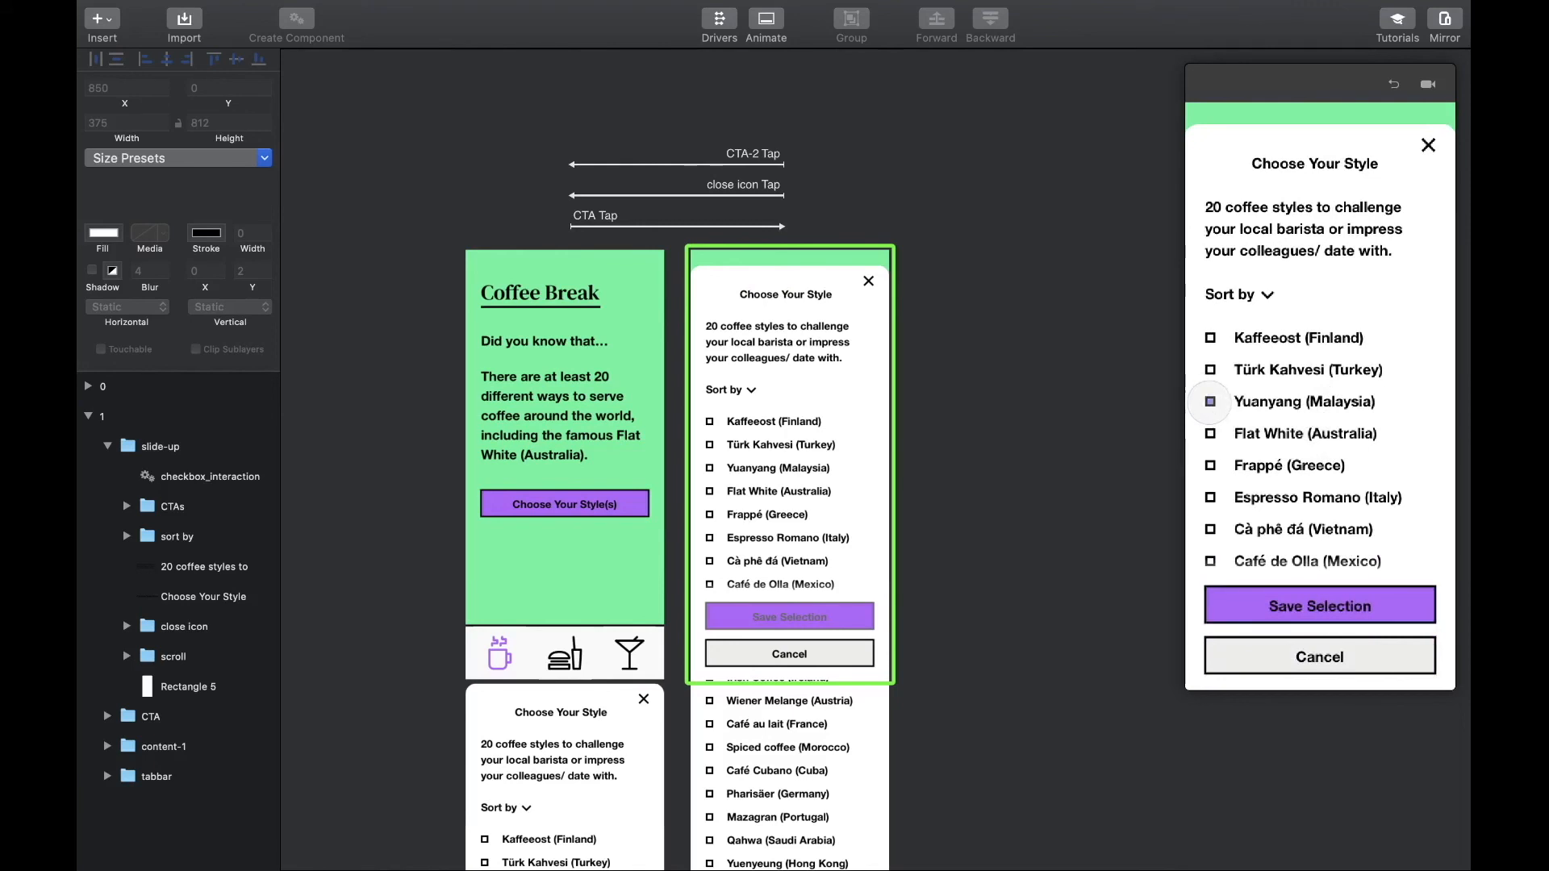
left_click(1209, 402)
left_click(1210, 403)
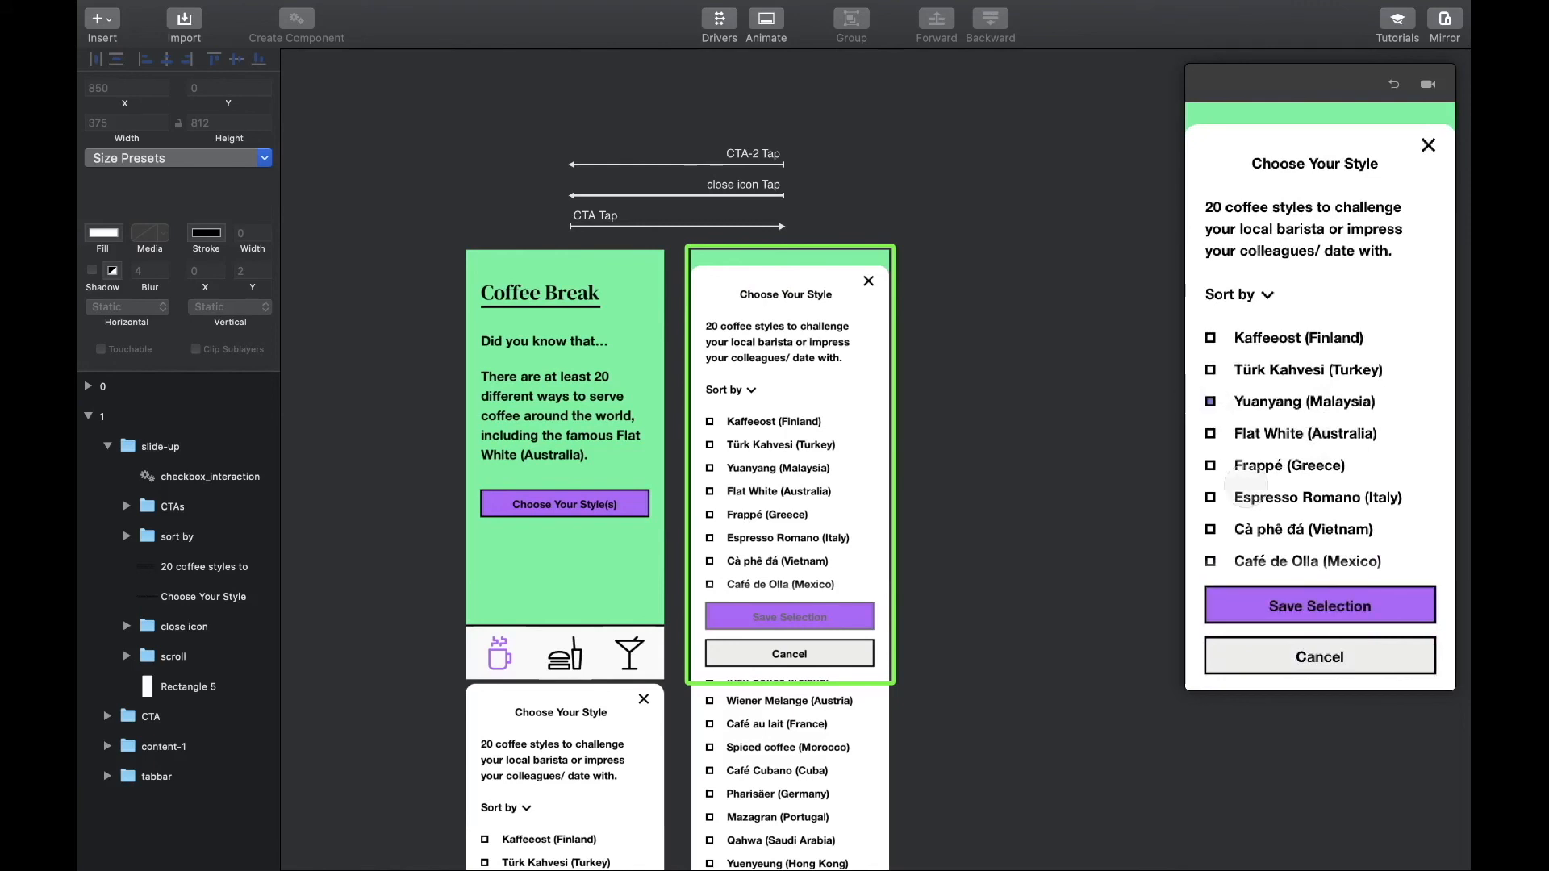
left_click(1330, 661)
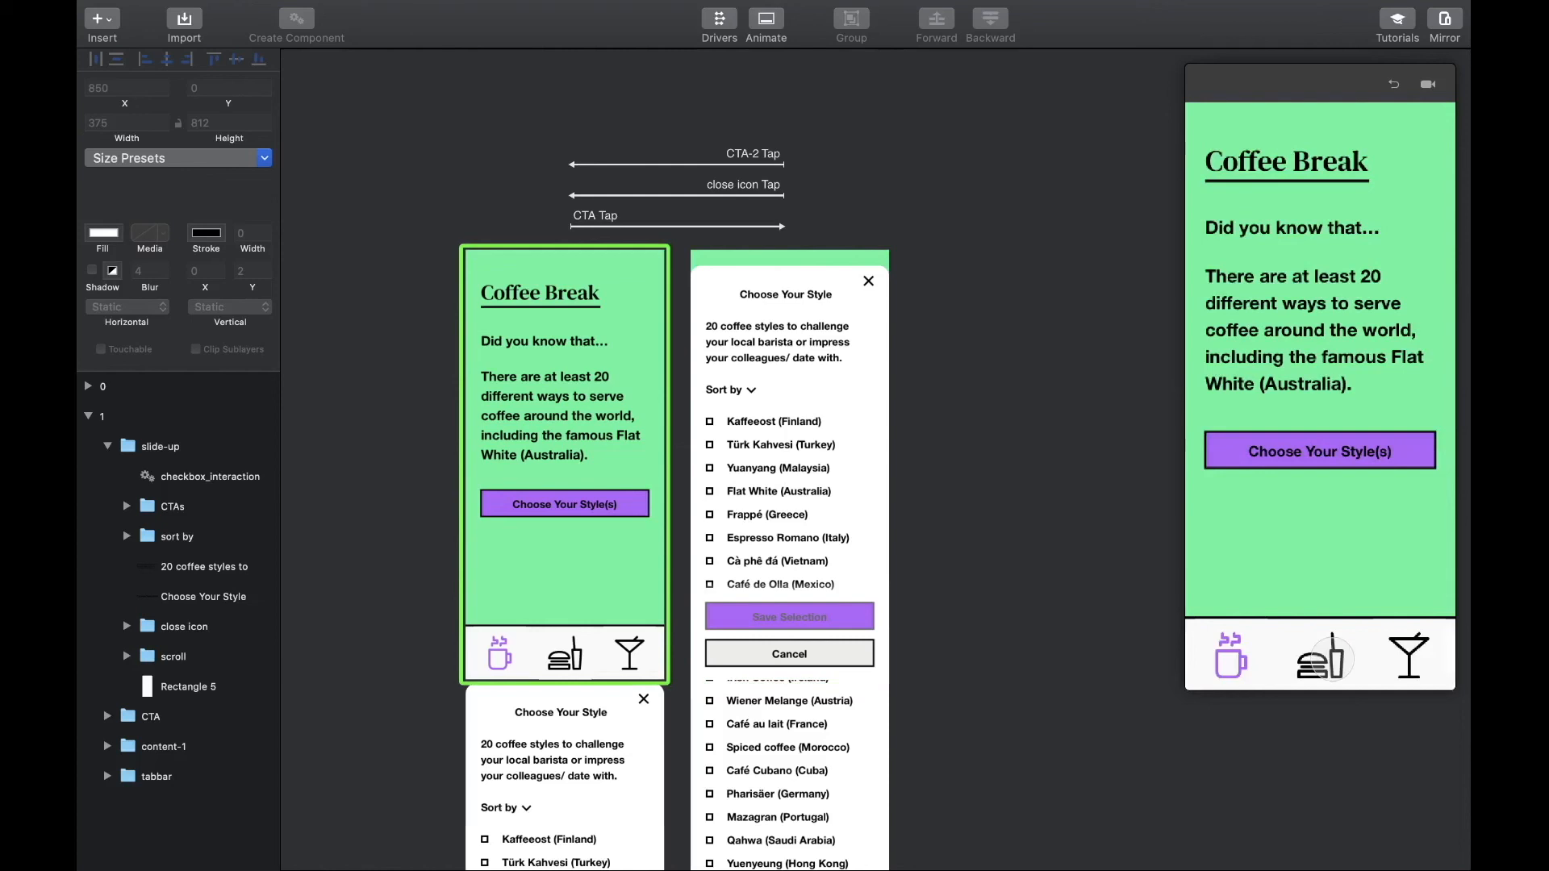
left_click(1293, 449)
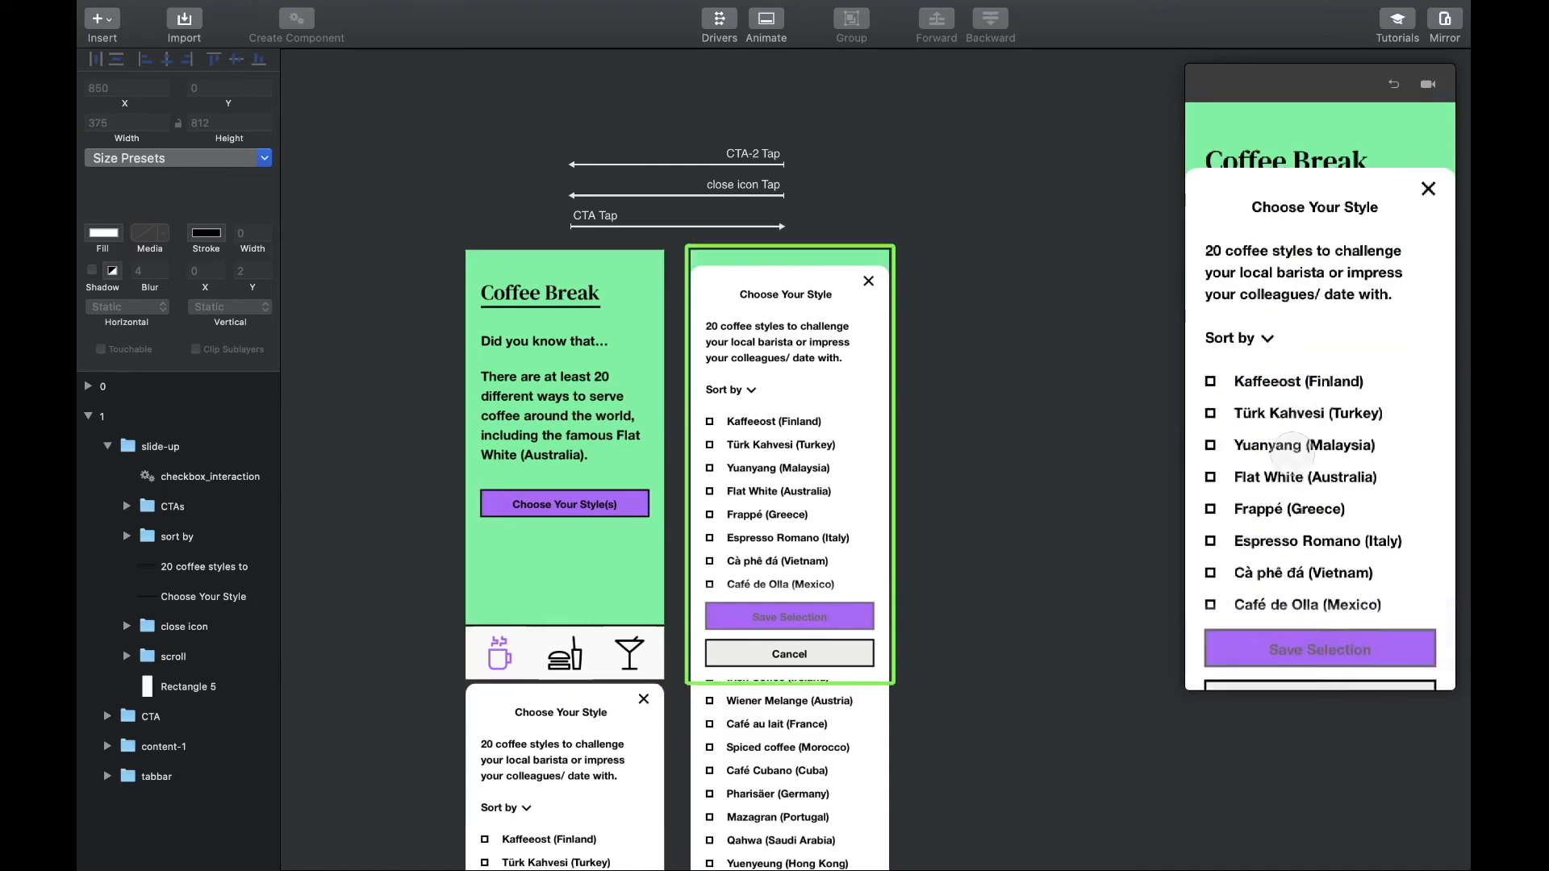
left_click(1210, 401)
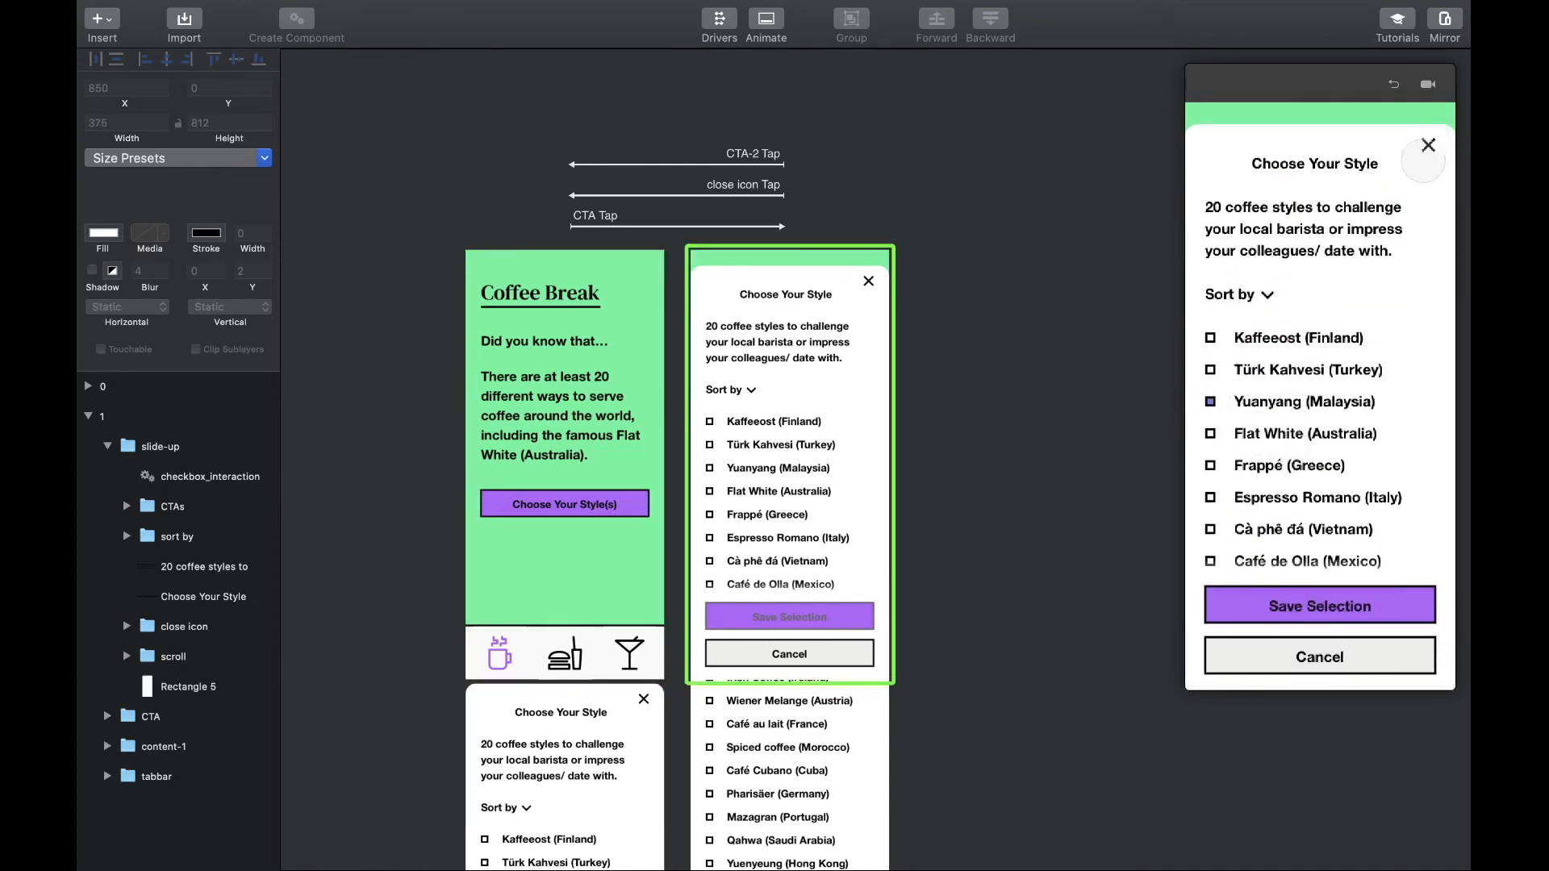
left_click(1428, 145)
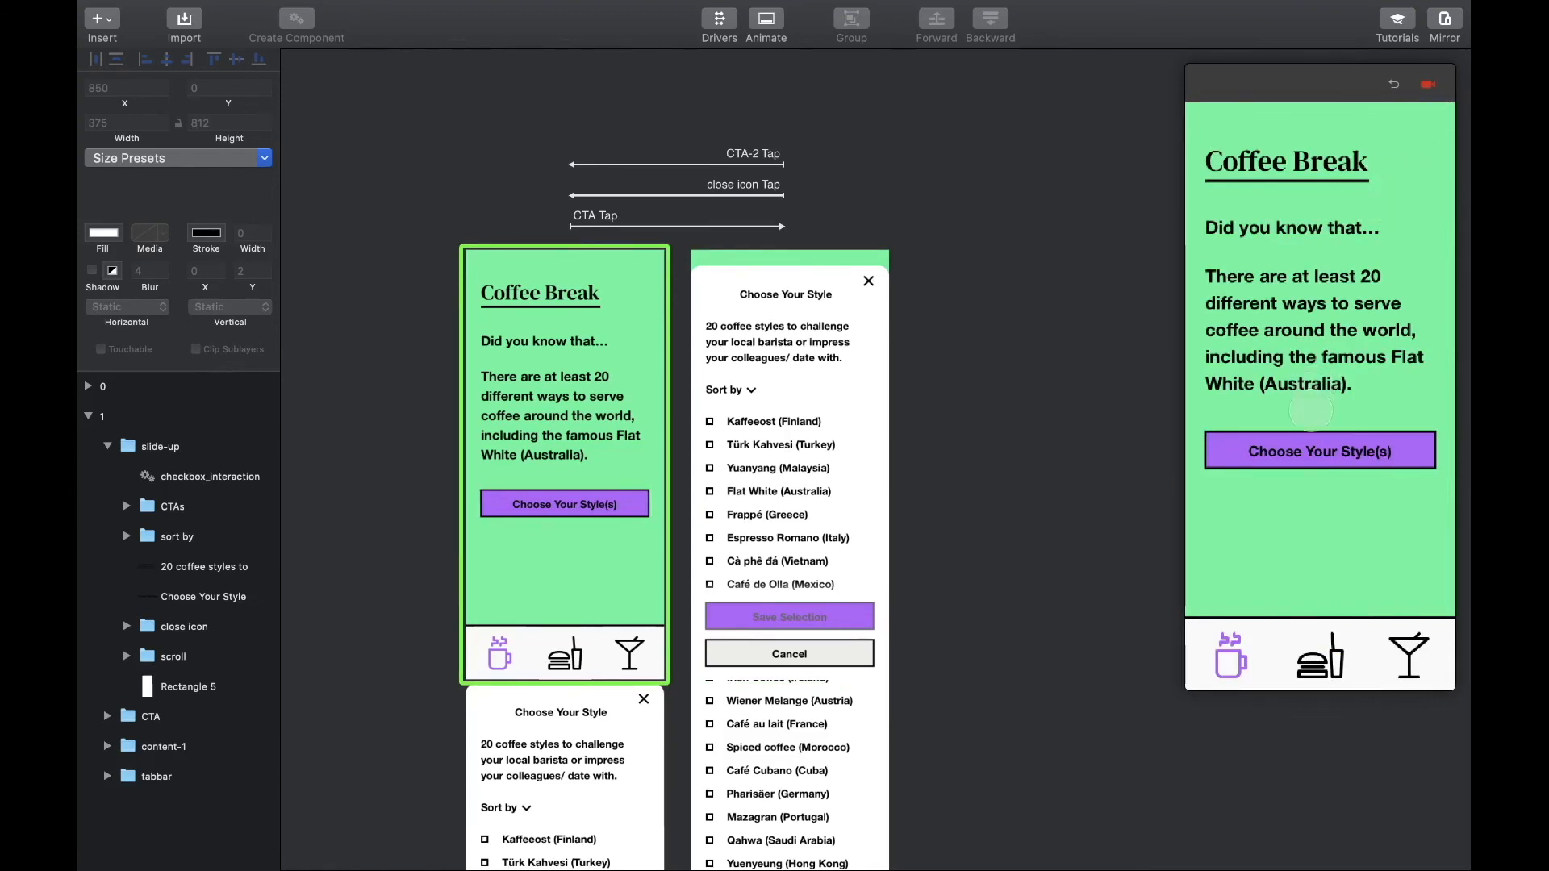
Step: Record a preview run that opens the slide-up twice, toggles the Yuanyang checkbox, and closes with Cancel, then the close icon
left_click(1307, 451)
left_click(1209, 401)
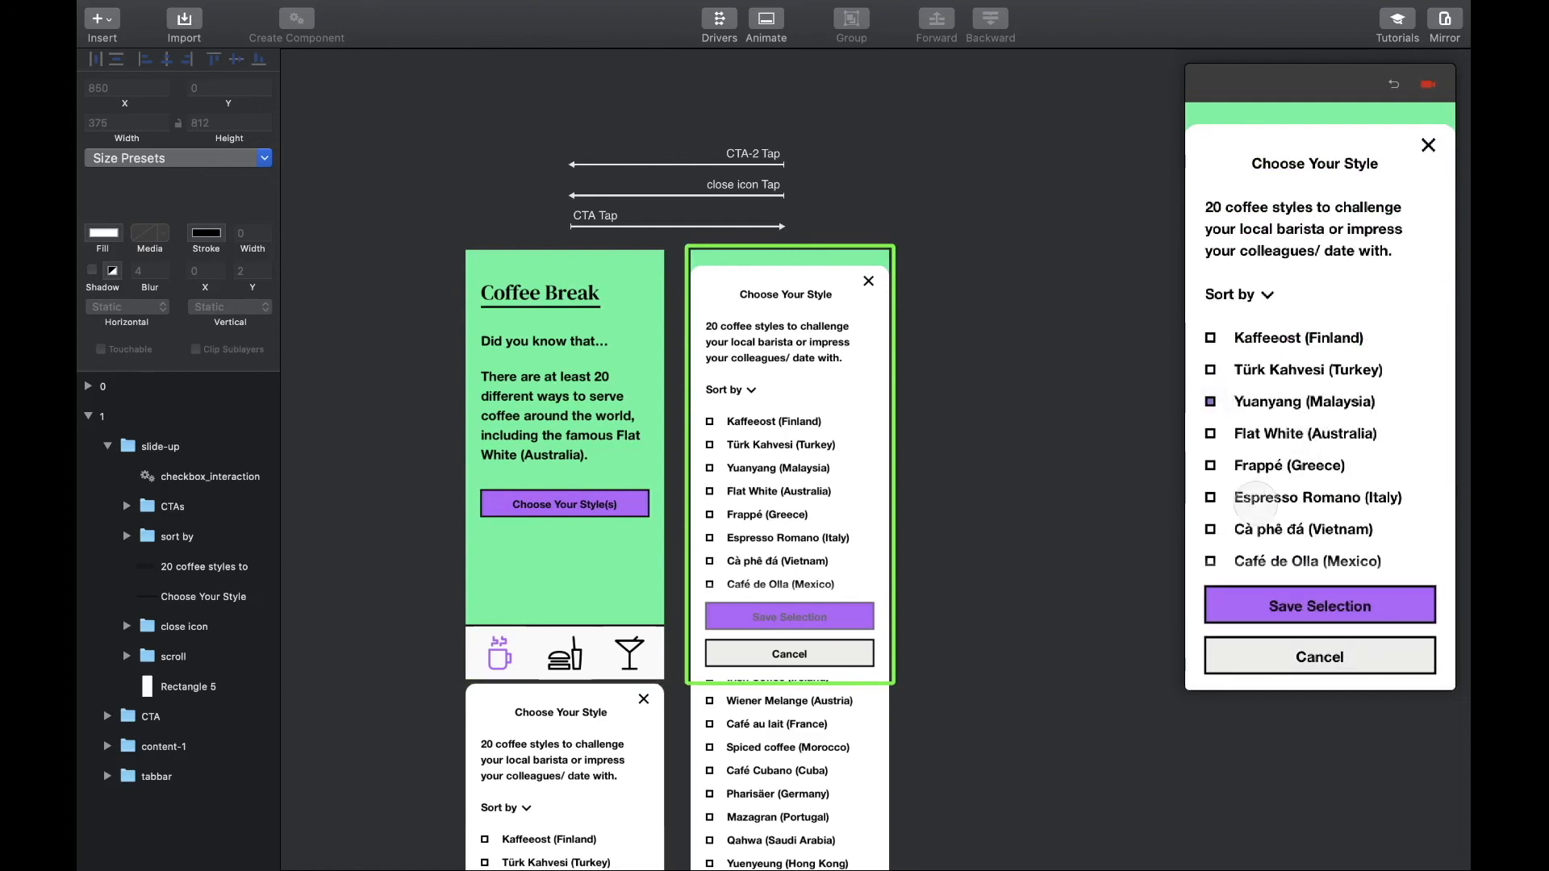
left_click(1307, 657)
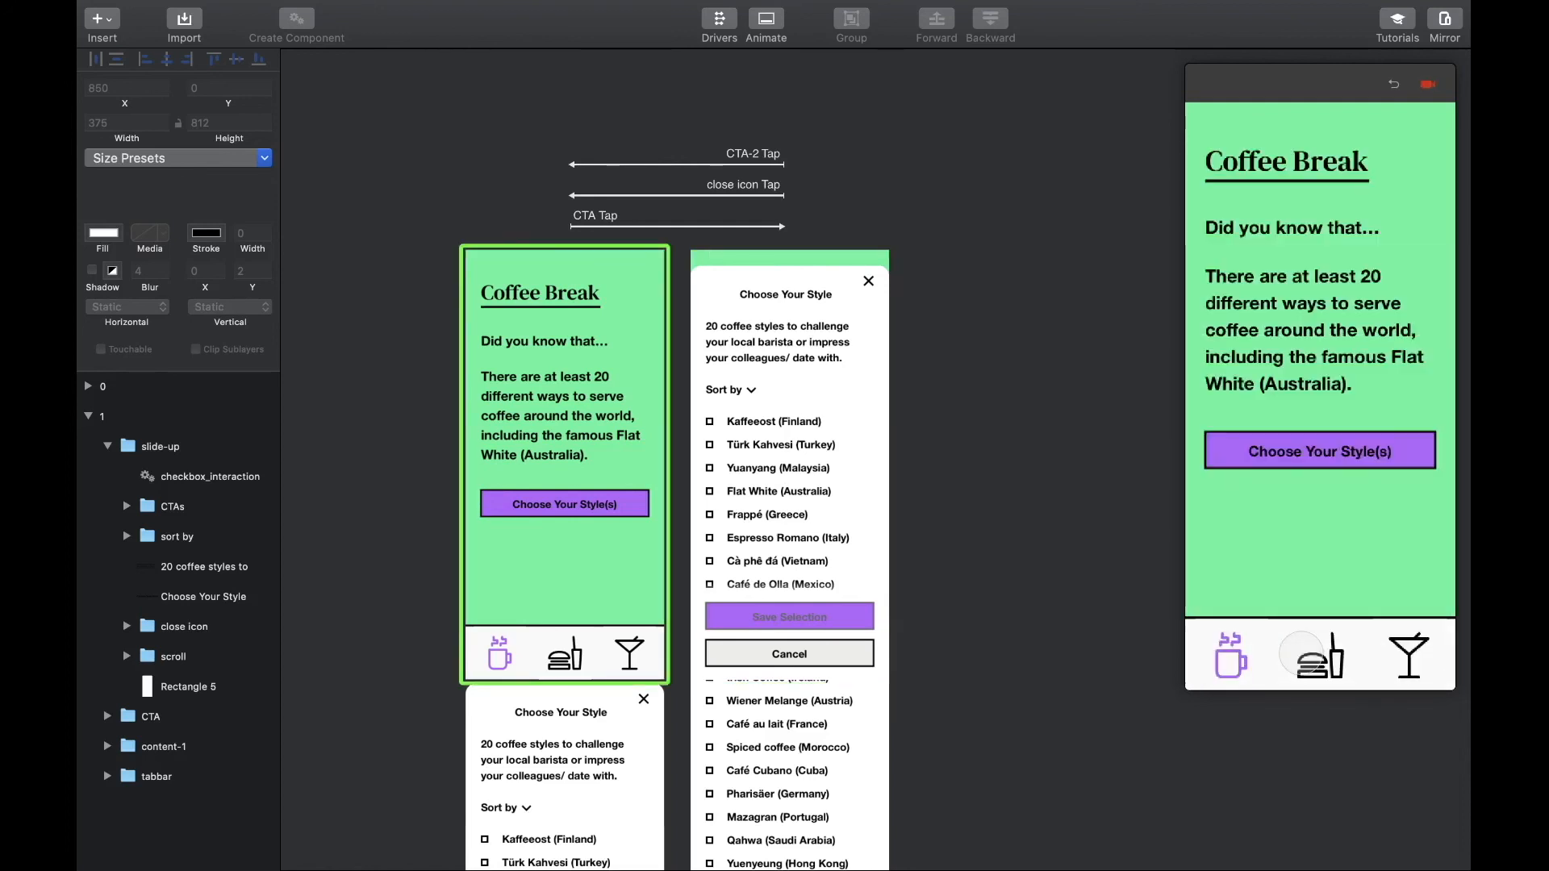
left_click(1317, 454)
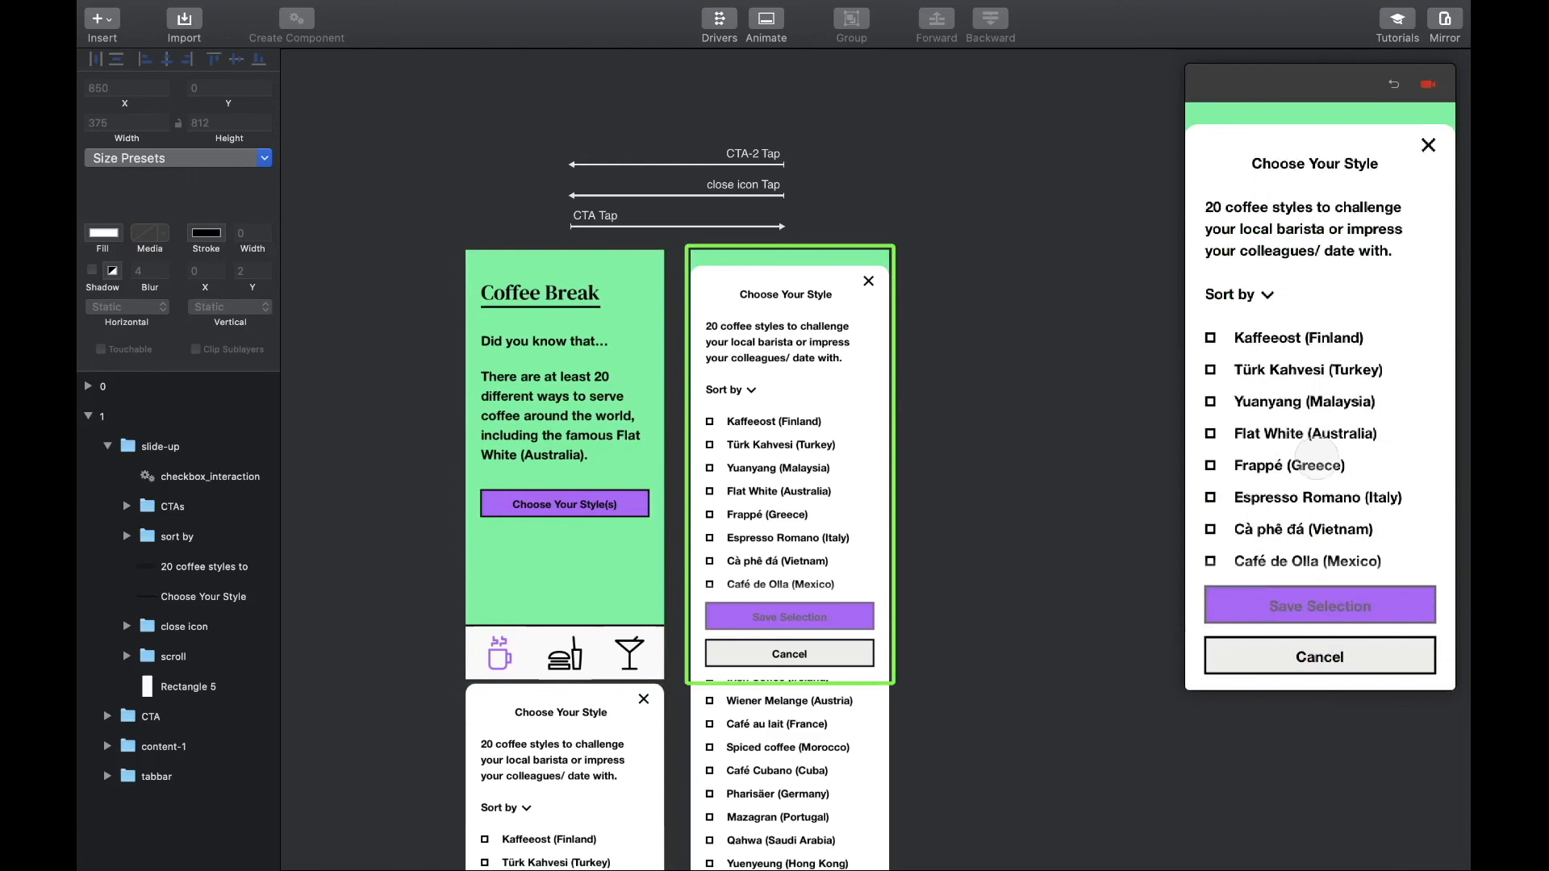
left_click(1211, 403)
left_click(1211, 403)
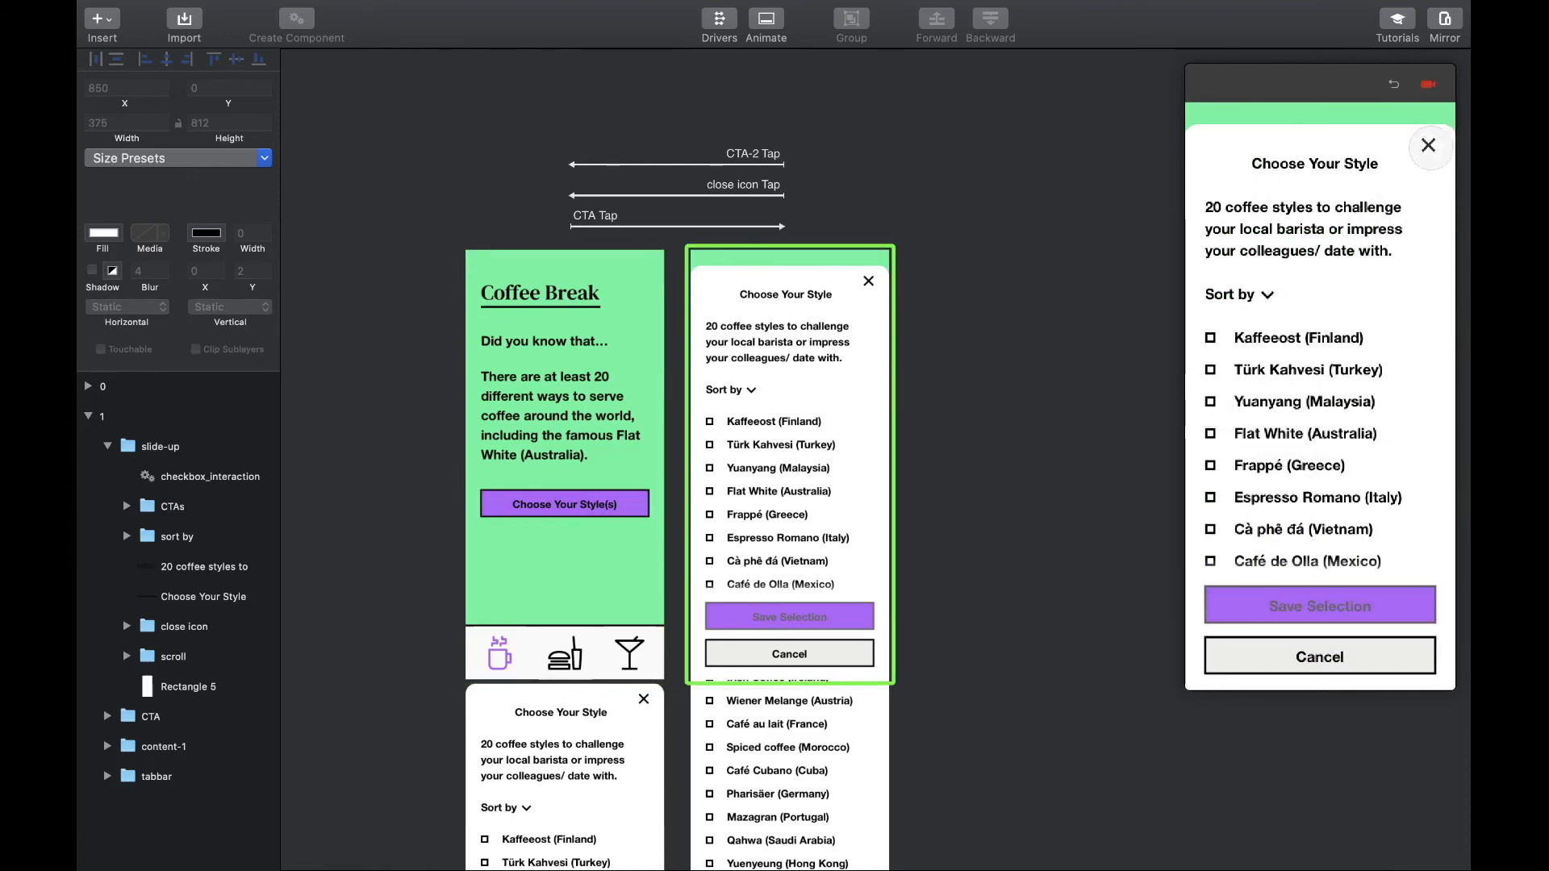
left_click(1428, 145)
left_click(1428, 84)
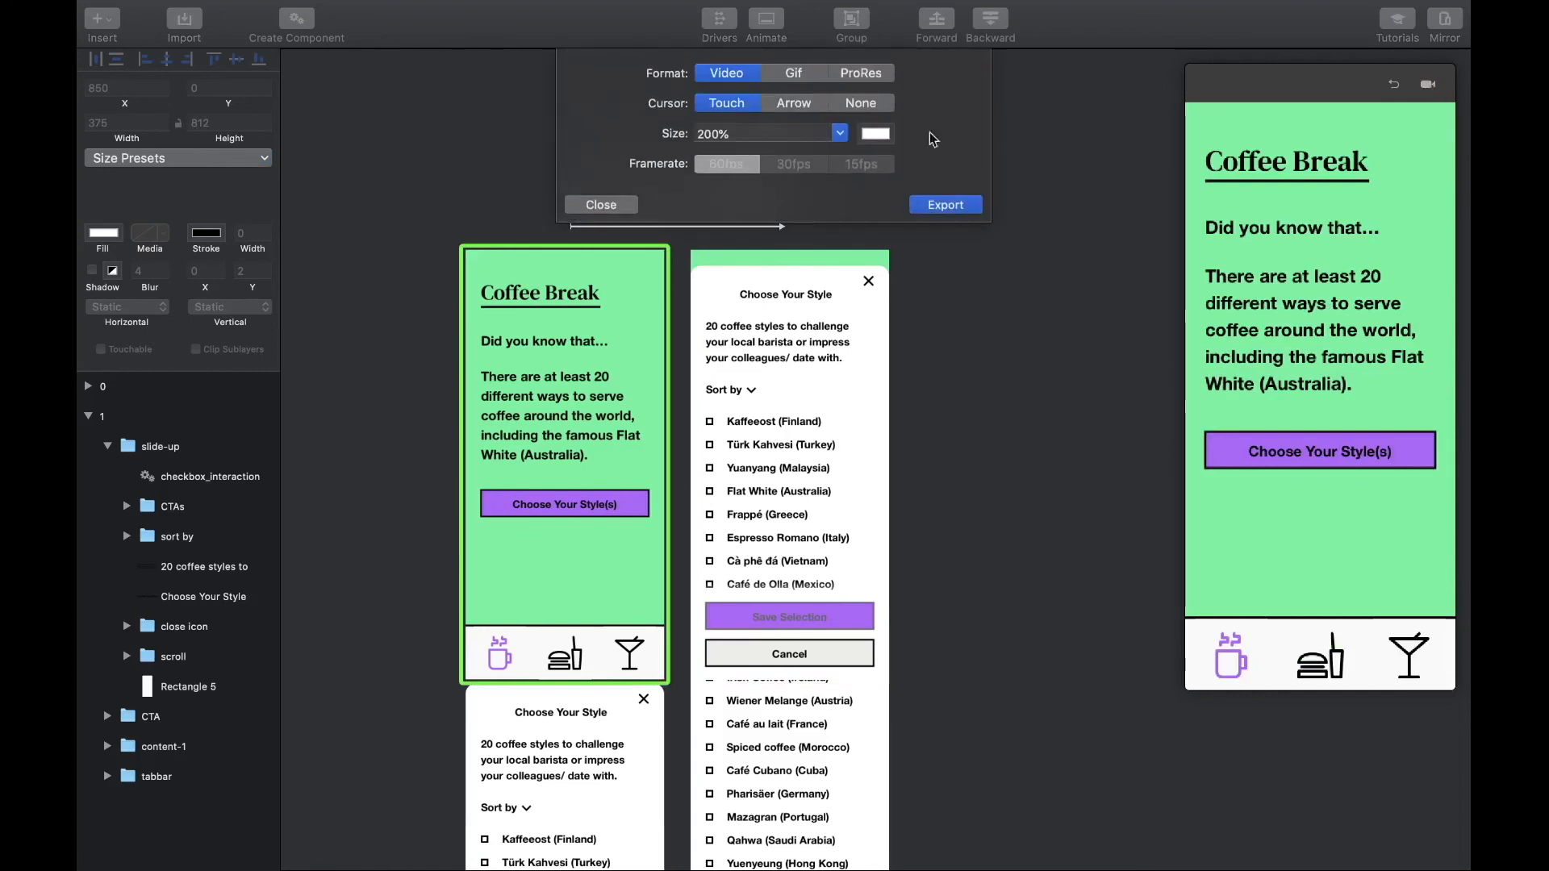
Step: Set the recording's size to 100% and export it as the video E4_slide-up.mp4 in the 07-exercise-files folder
left_click(702, 133)
key("BackSpace")
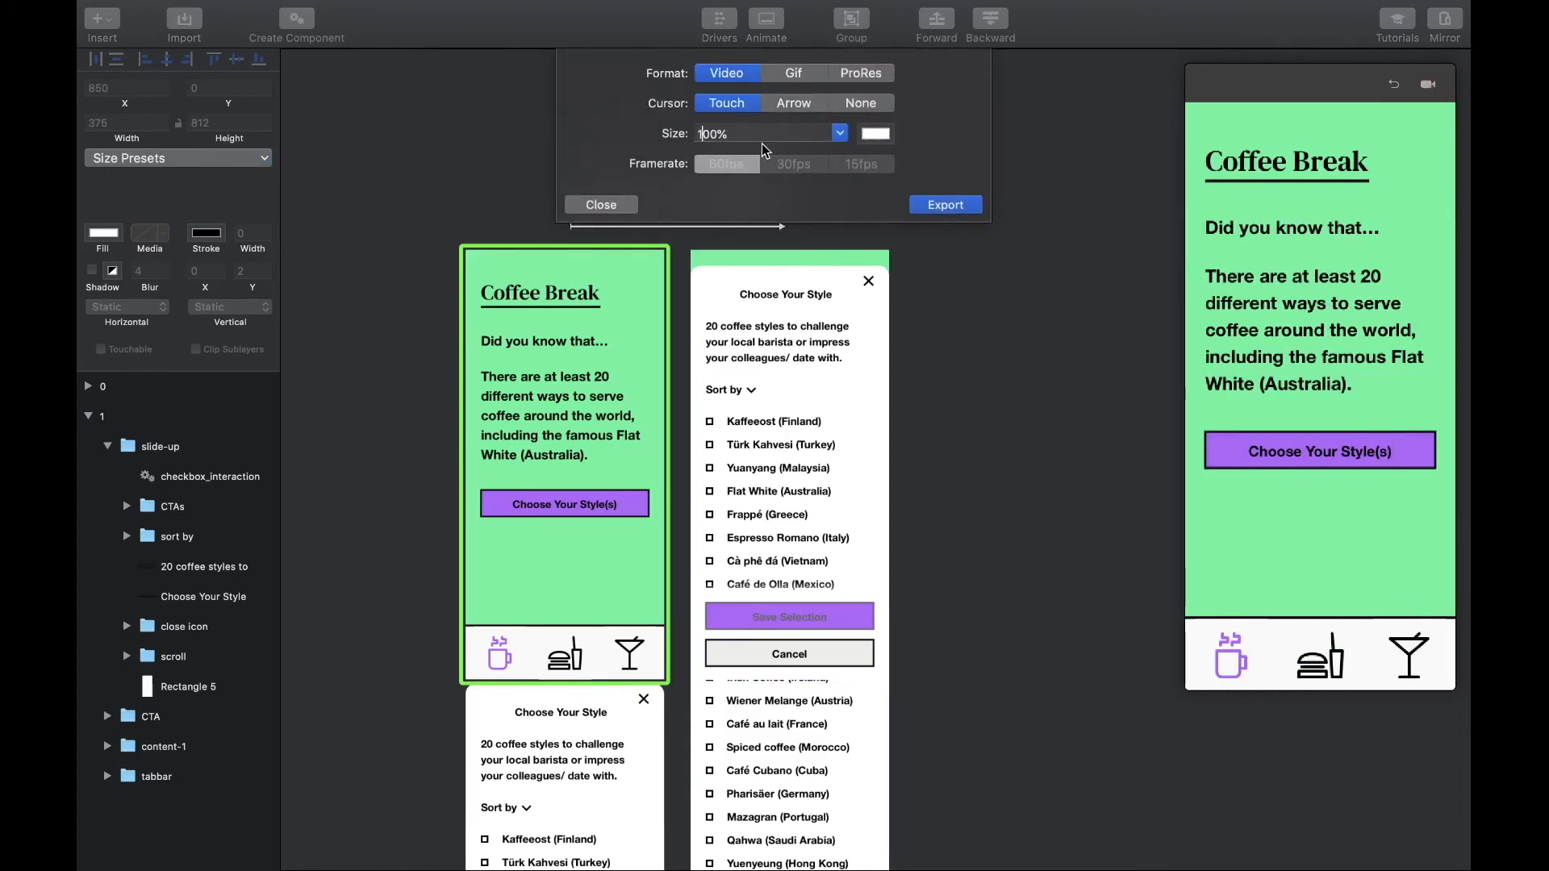
left_click(930, 205)
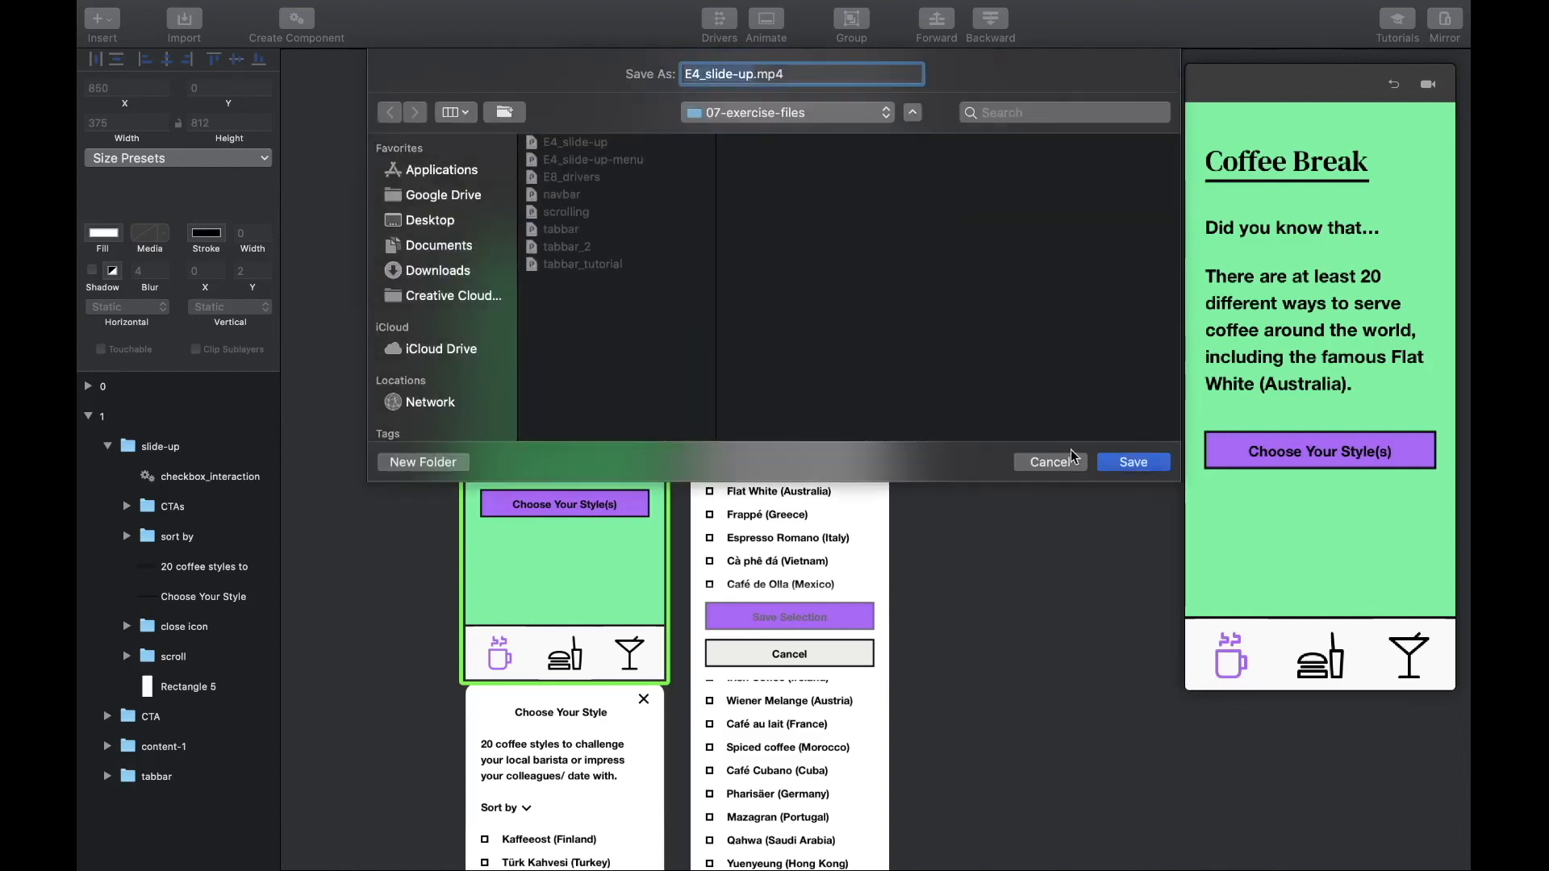
left_click(1116, 461)
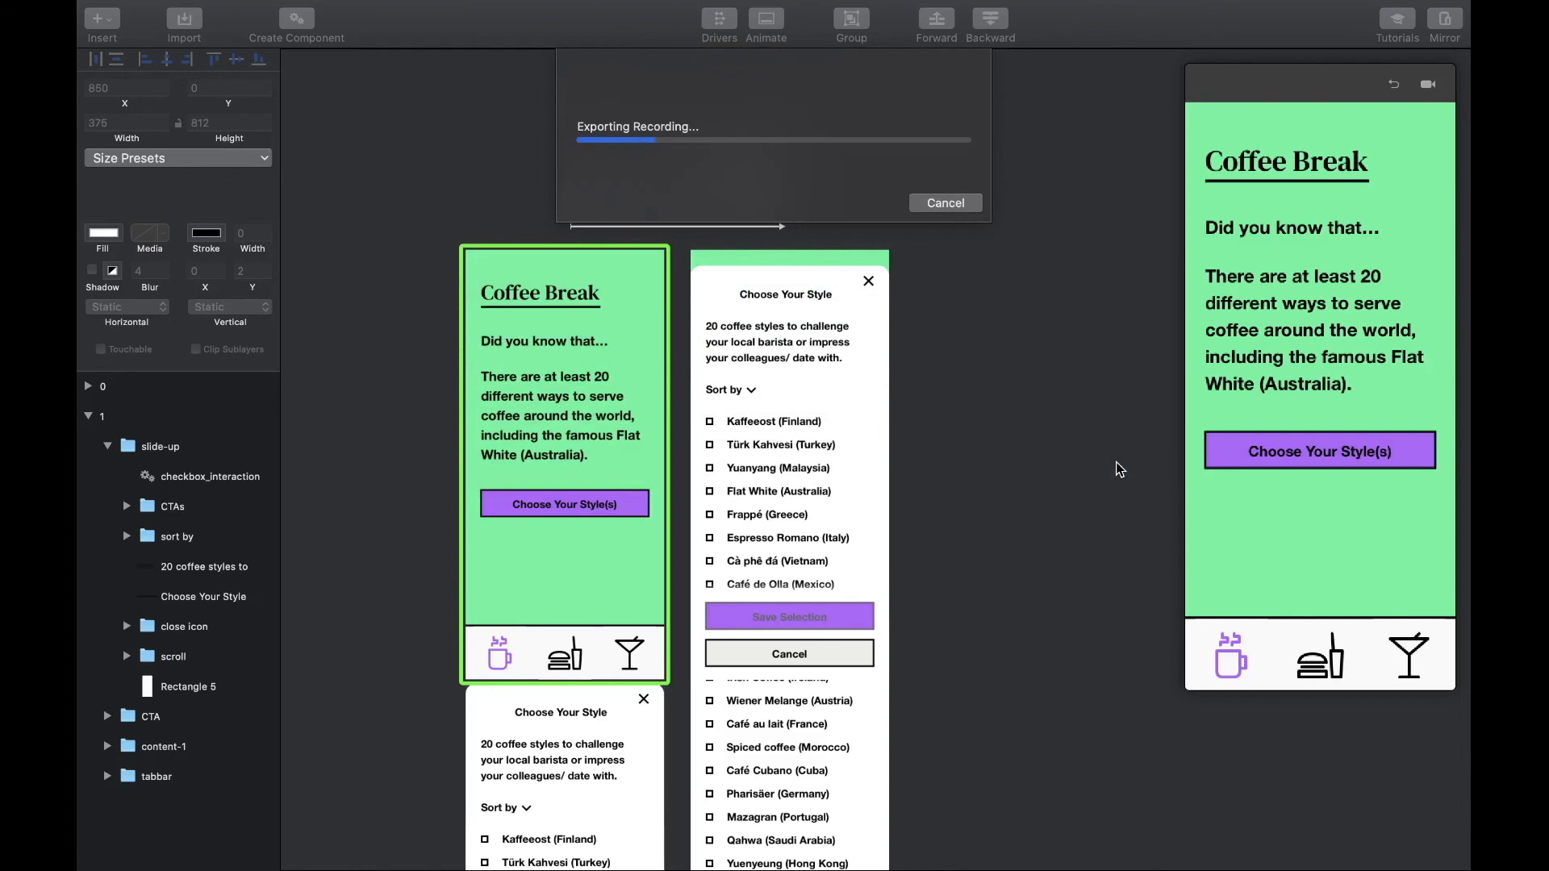